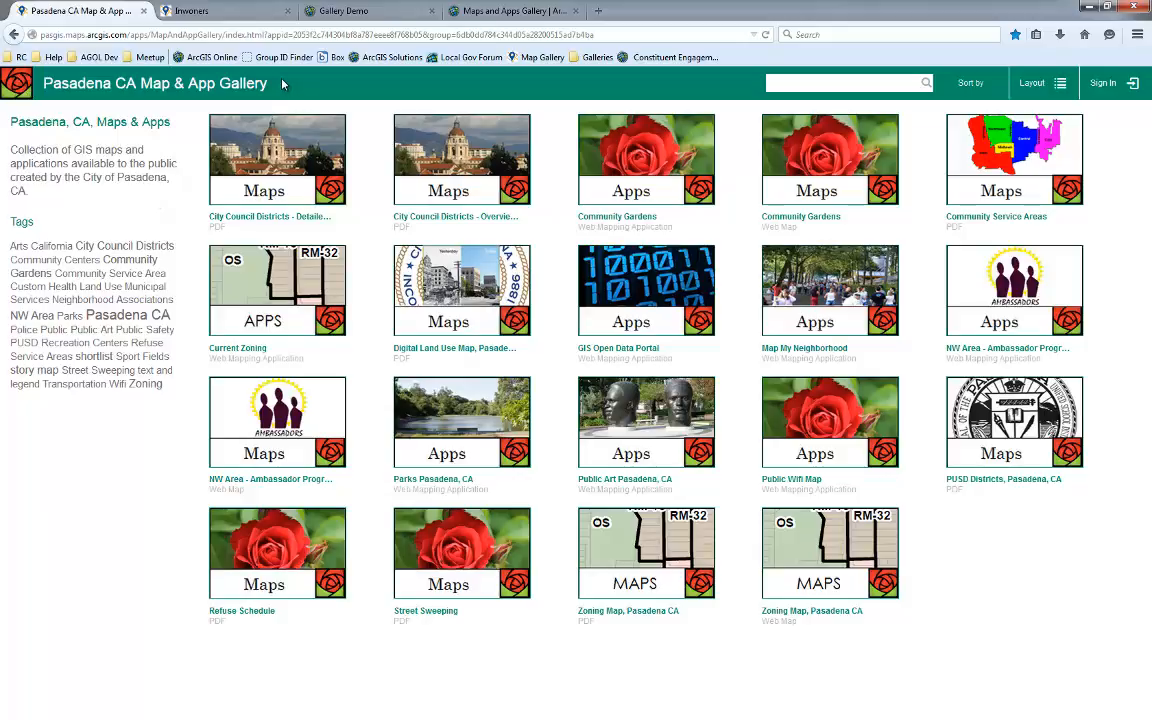
Filter the gallery items by the Zoning tag, then remove the tag filter
left_click_drag(35, 192, 13, 148)
left_click(41, 190)
left_click(143, 385)
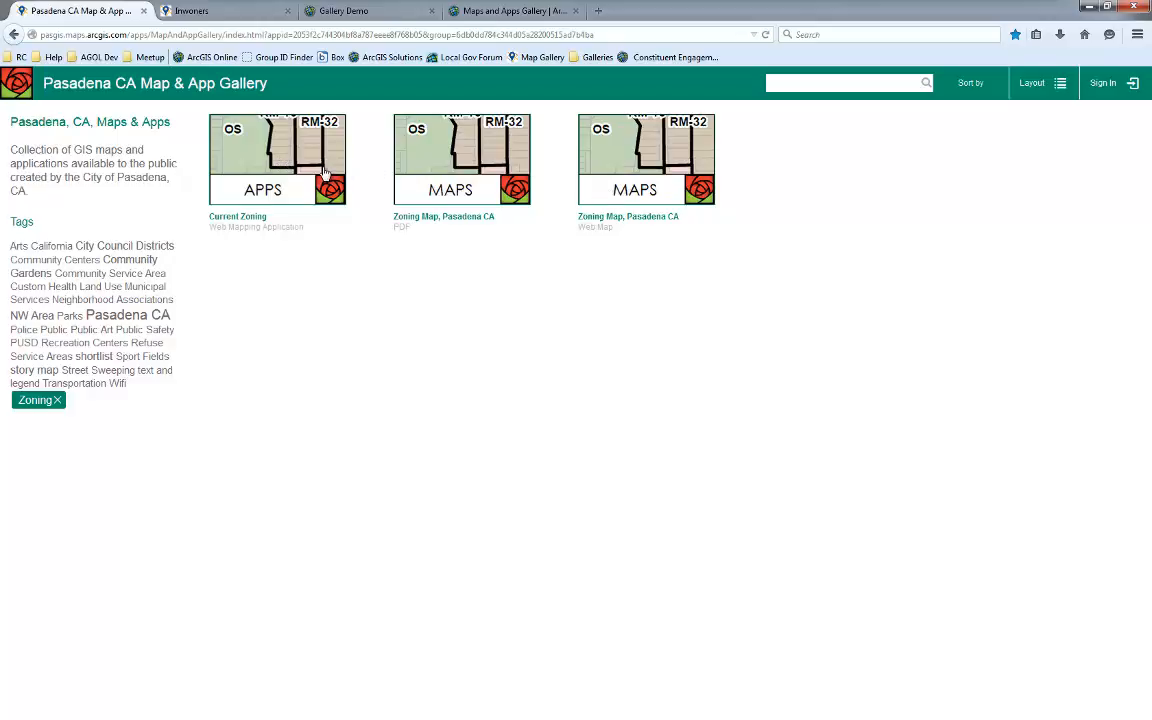
left_click(58, 401)
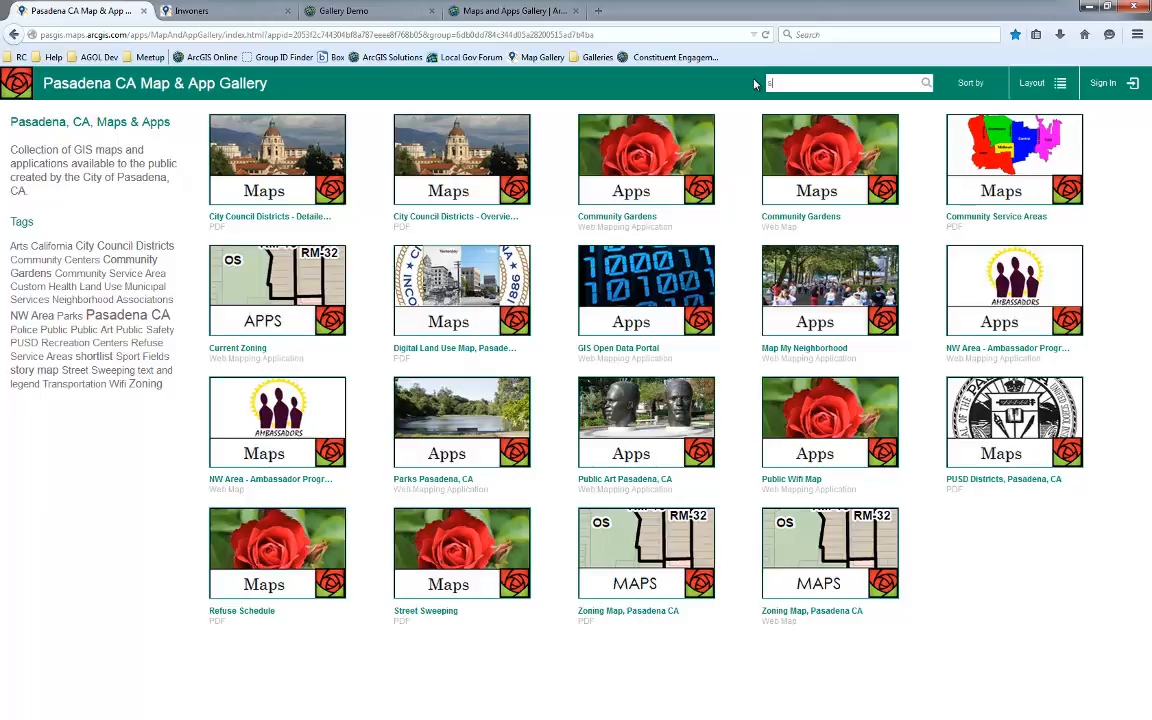
Search the gallery for storymap, pick the Map My Neighborhood suggestion, then clear the search
type("storymap")
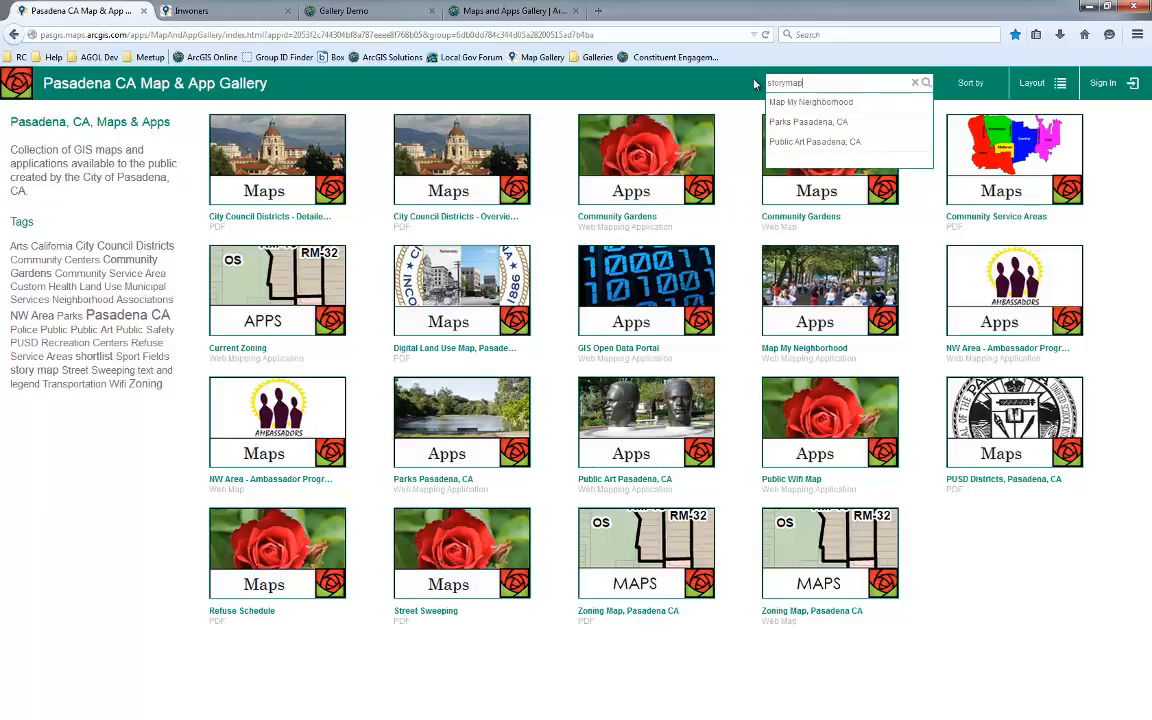
left_click(802, 106)
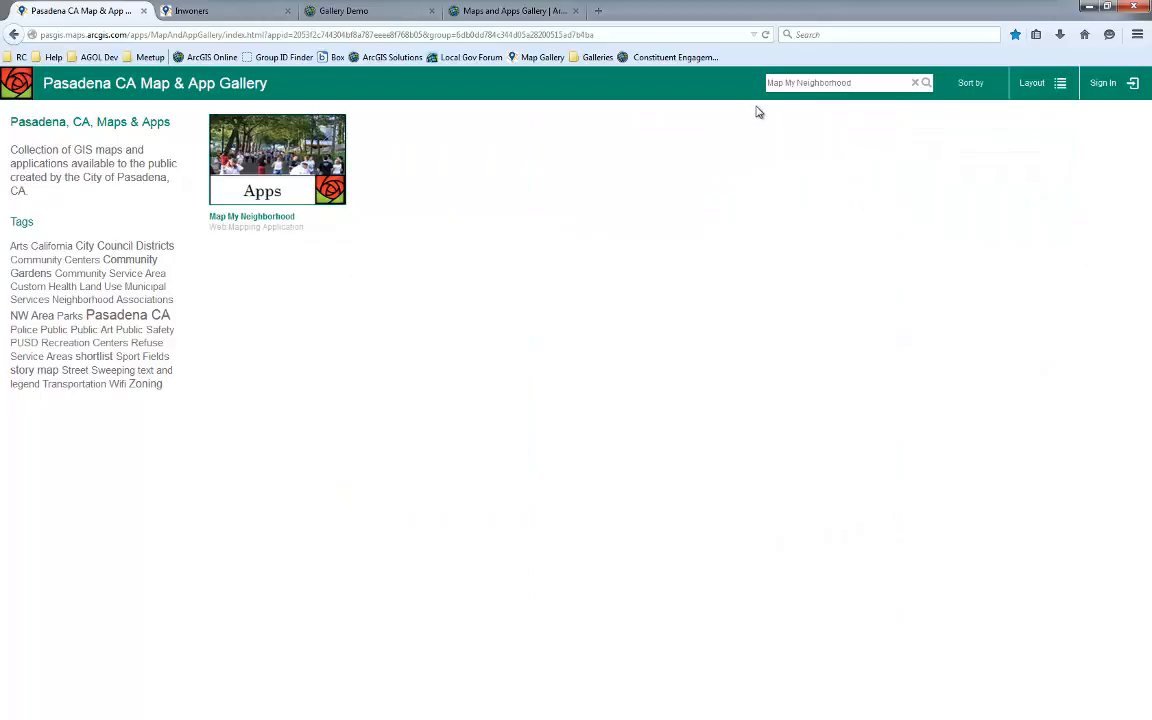
left_click(914, 83)
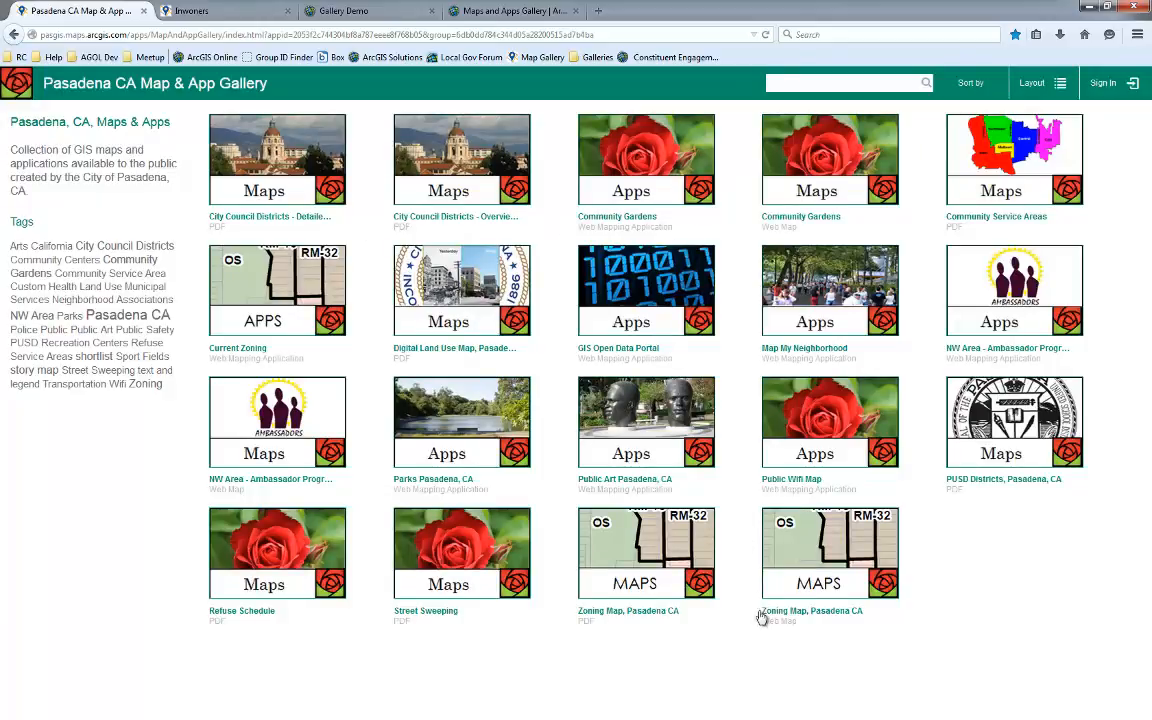
Sort the gallery items by Views, then by Date, and finally by Name
left_click(975, 84)
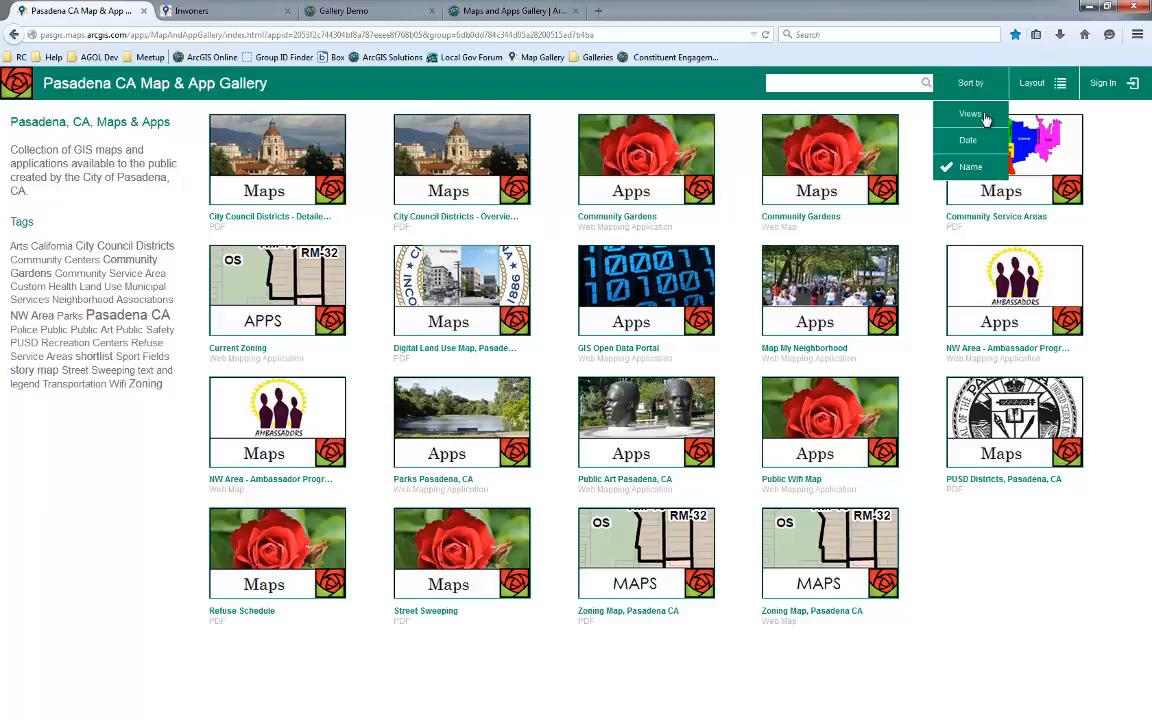
left_click(978, 113)
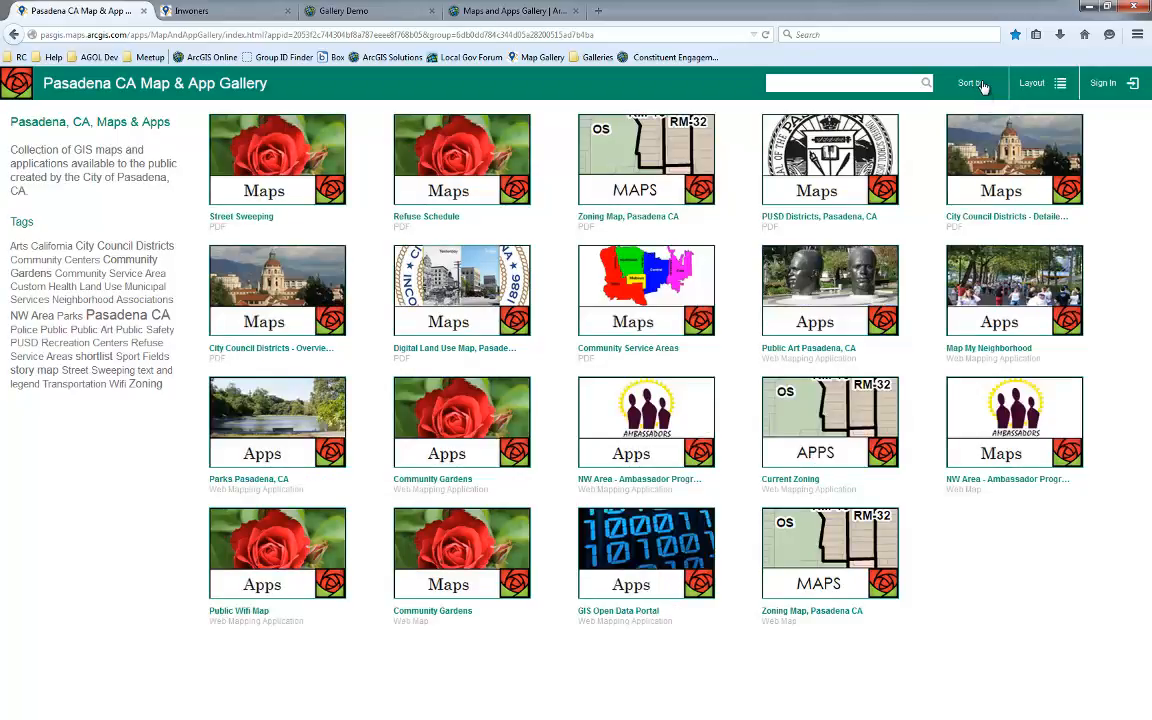
left_click(980, 85)
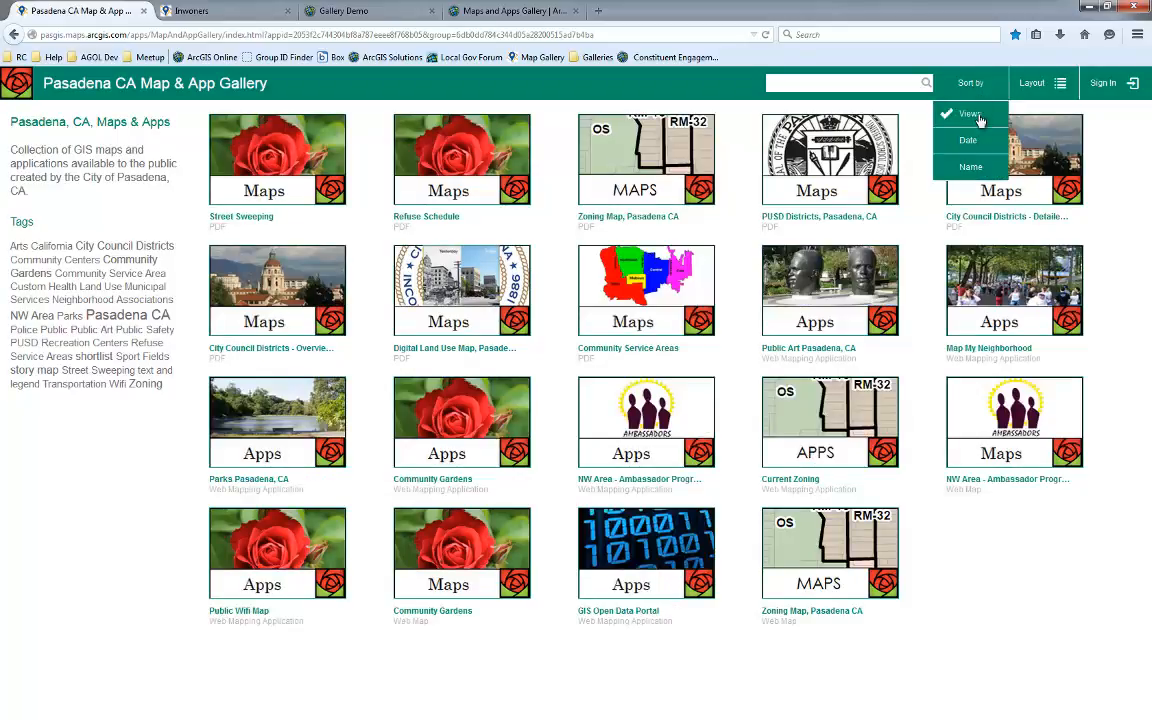
left_click(975, 137)
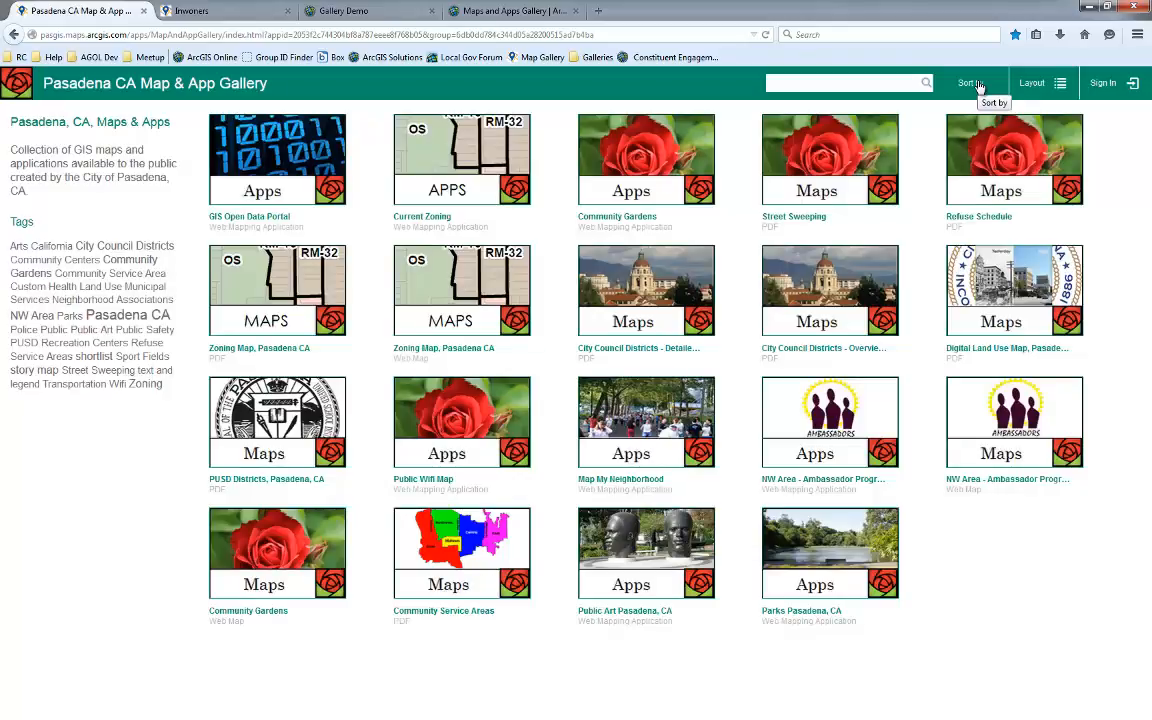
left_click(980, 88)
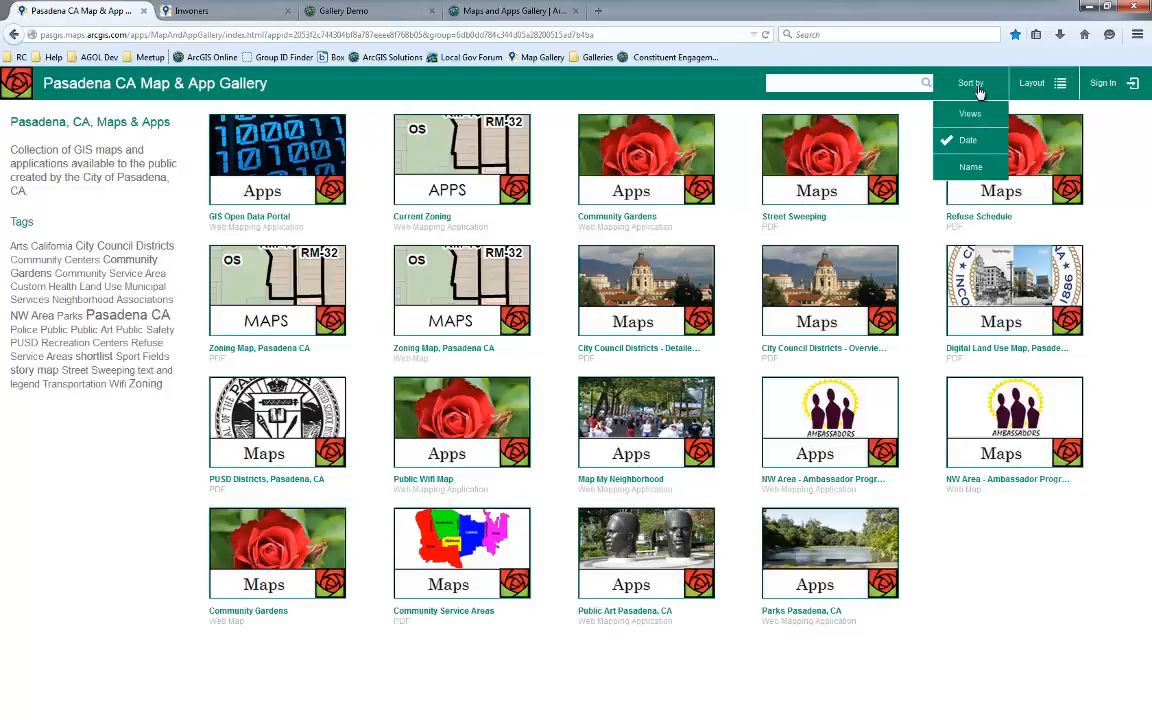
left_click(974, 166)
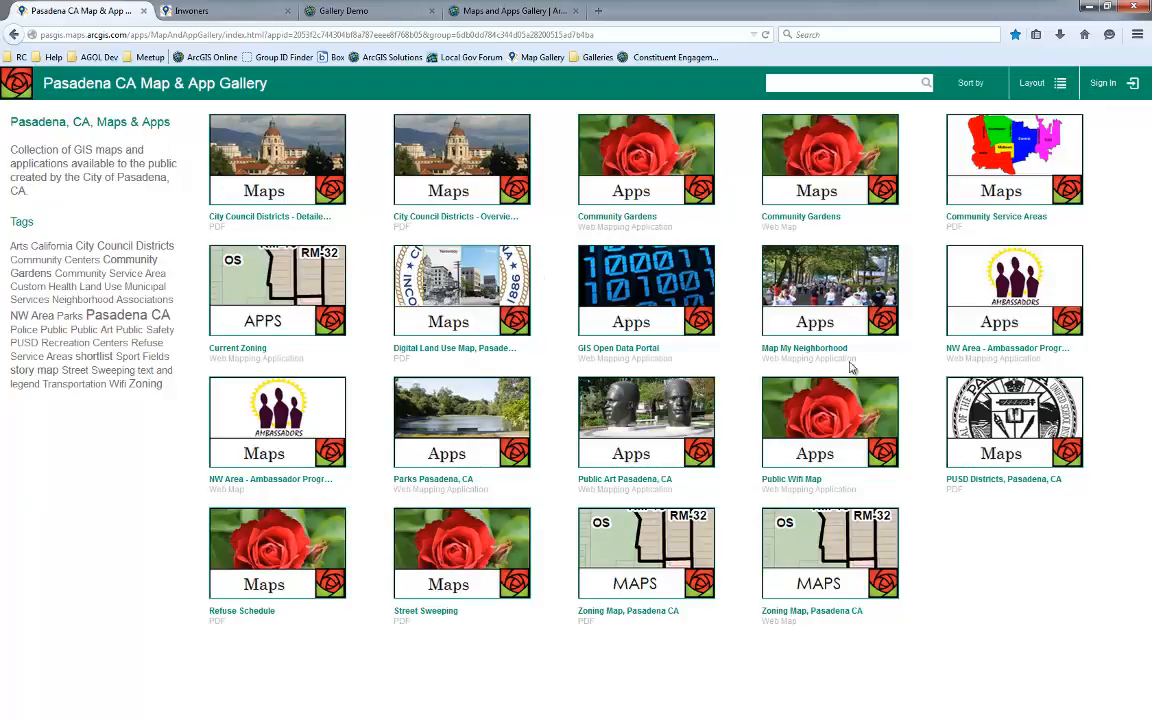
Switch the gallery to list layout and select the first item's description text
left_click(1046, 92)
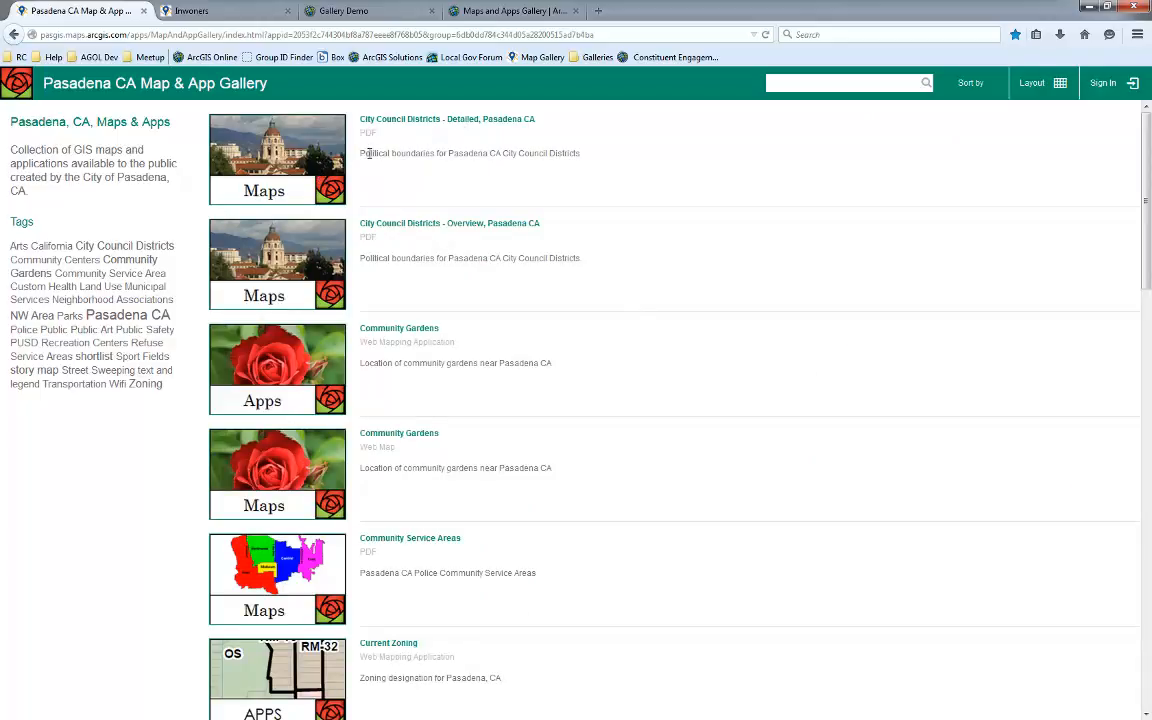
left_click_drag(360, 154, 587, 156)
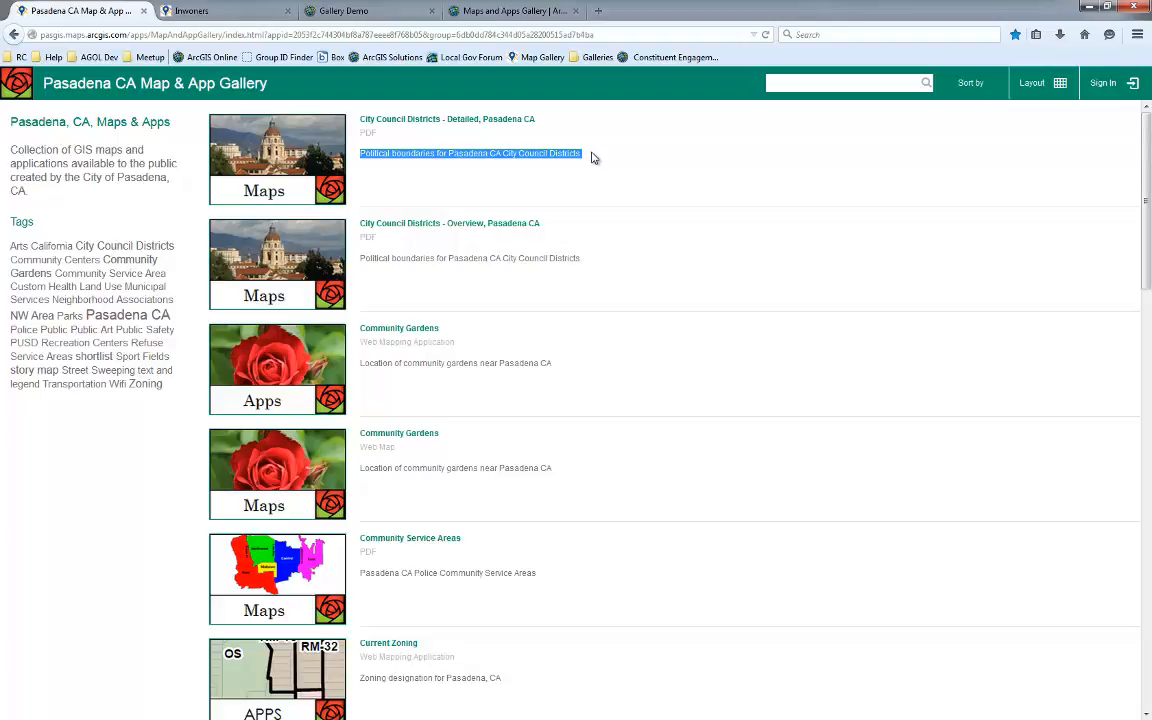
left_click(583, 154)
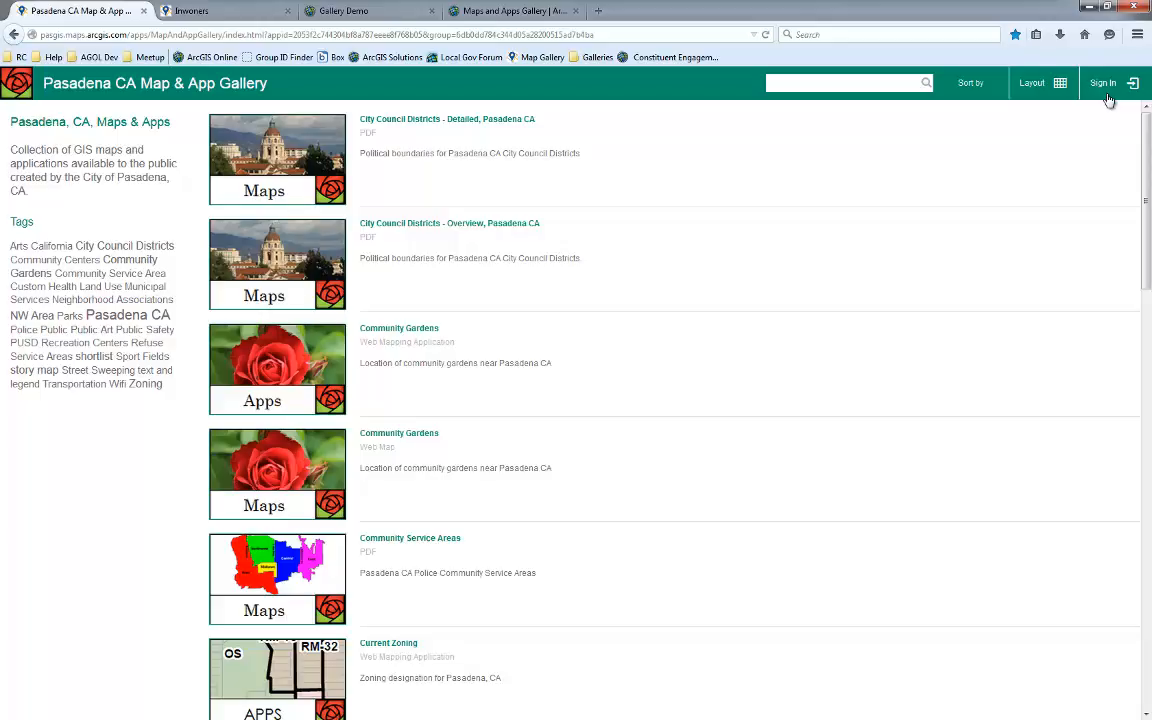
Return the gallery to grid layout and open the Community Gardens web map
left_click(1058, 83)
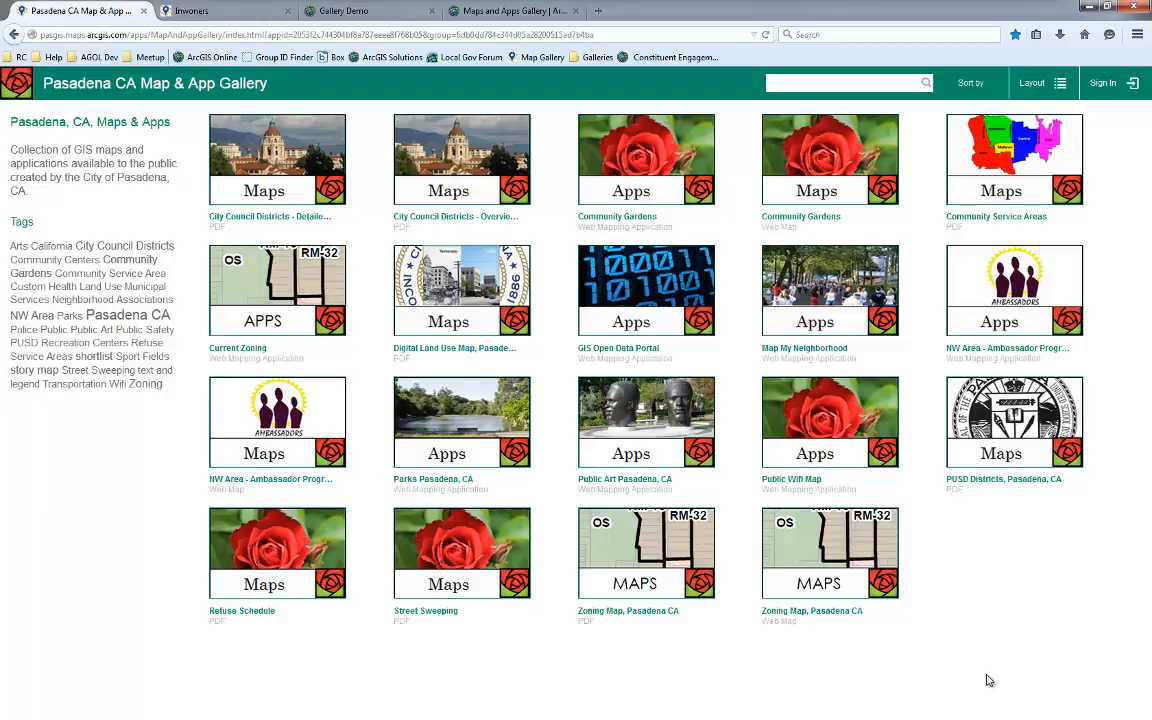
left_click(820, 171)
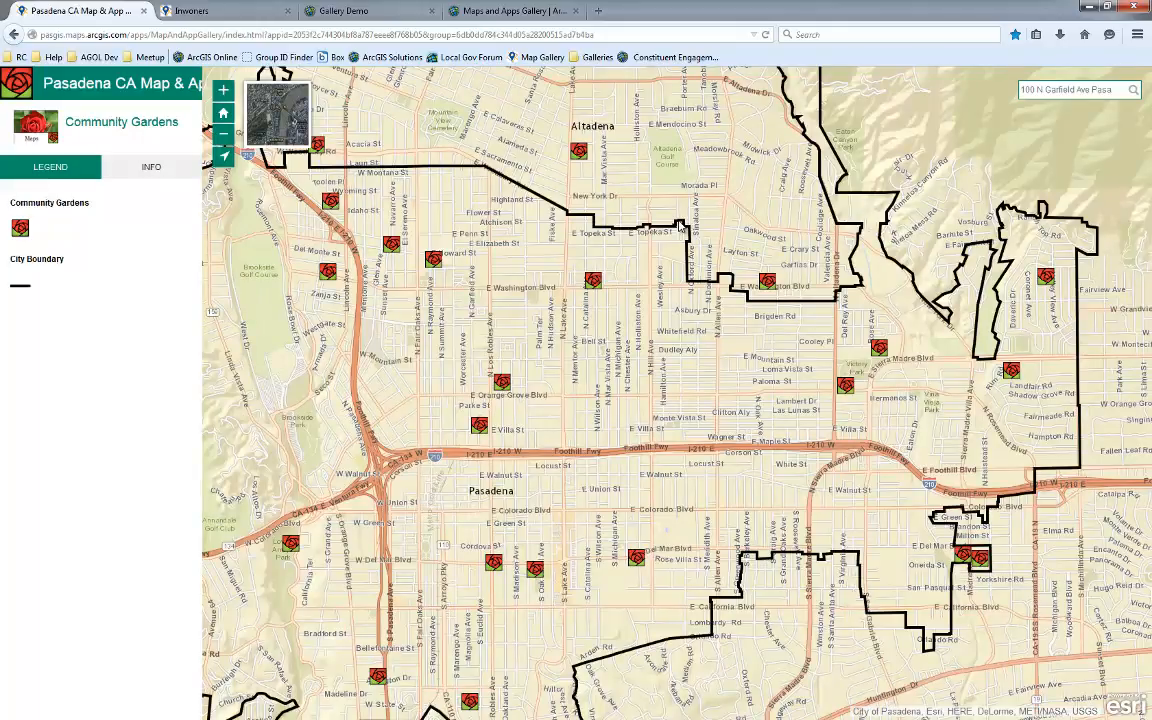
Pan the gardens map and switch the side panel to the Info tab
left_click_drag(590, 260, 538, 297)
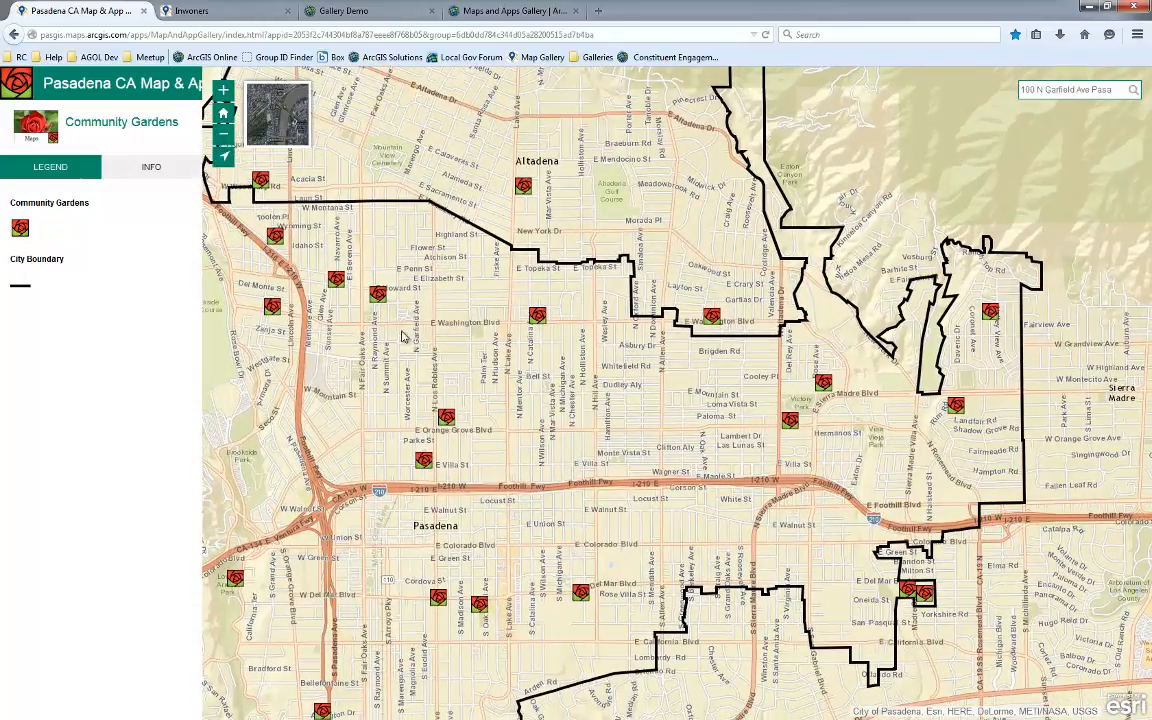
left_click(154, 170)
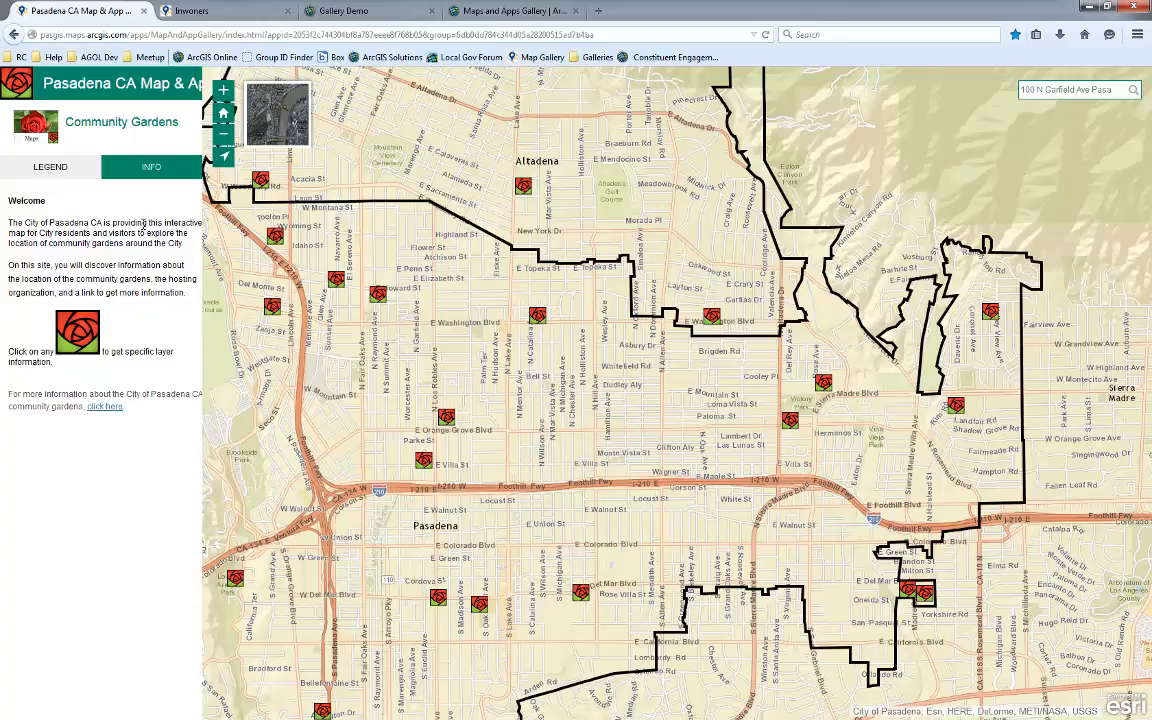
Open the popup of the community garden near E Villa St and close it again
left_click_drag(591, 387, 689, 341)
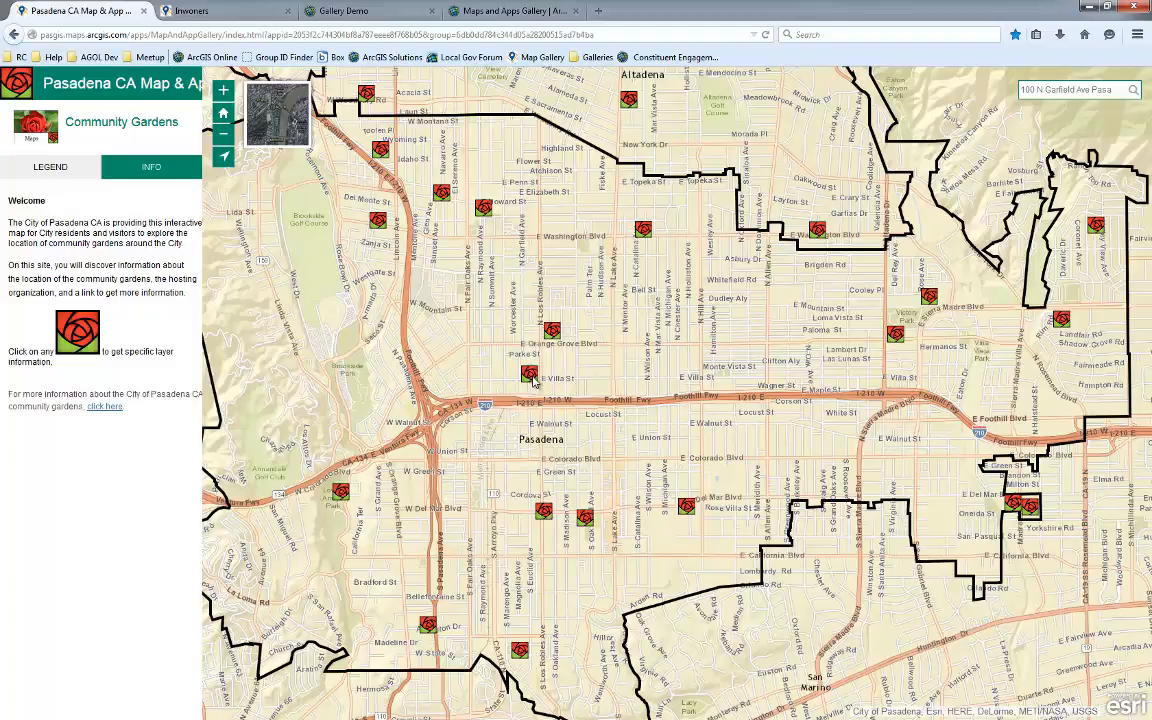
left_click(530, 376)
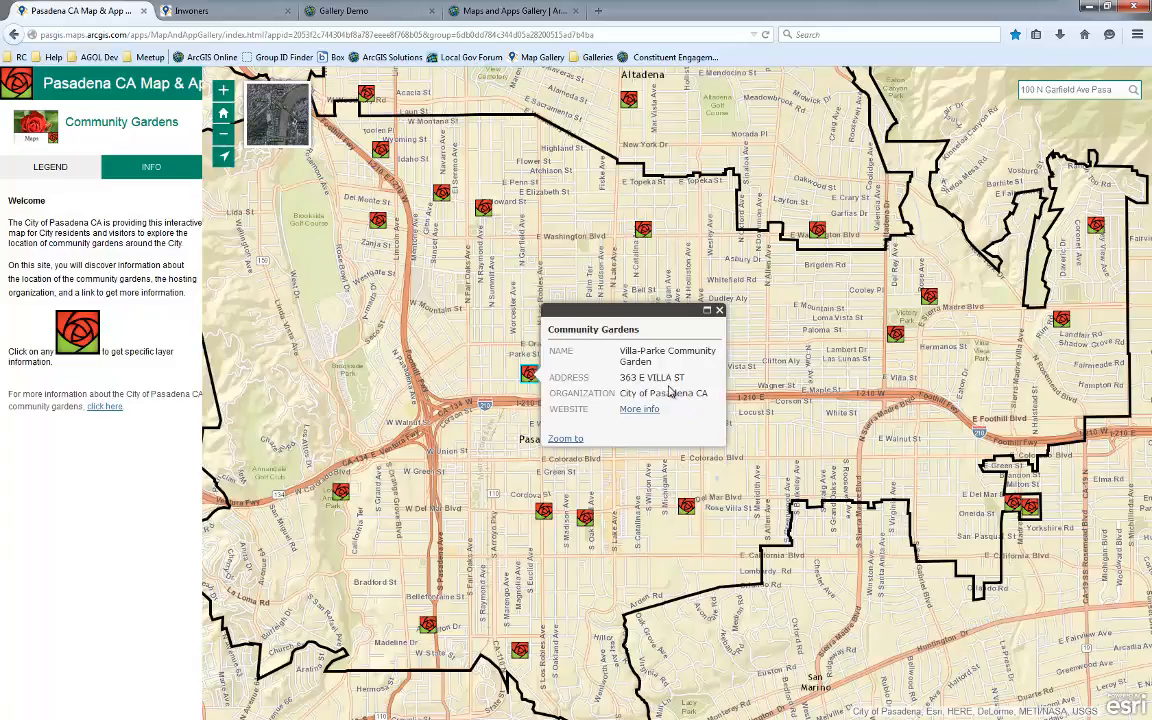
left_click(719, 311)
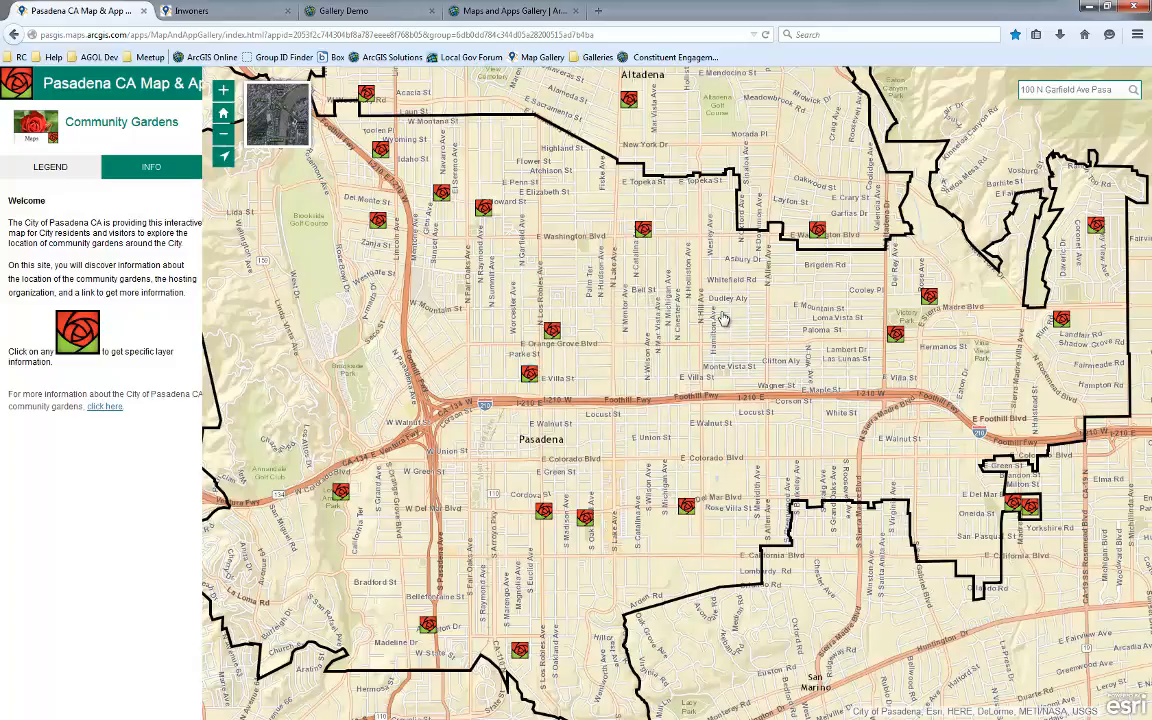
Return to the gallery and open the Zoning Map, Pasadena CA PDF
left_click(22, 88)
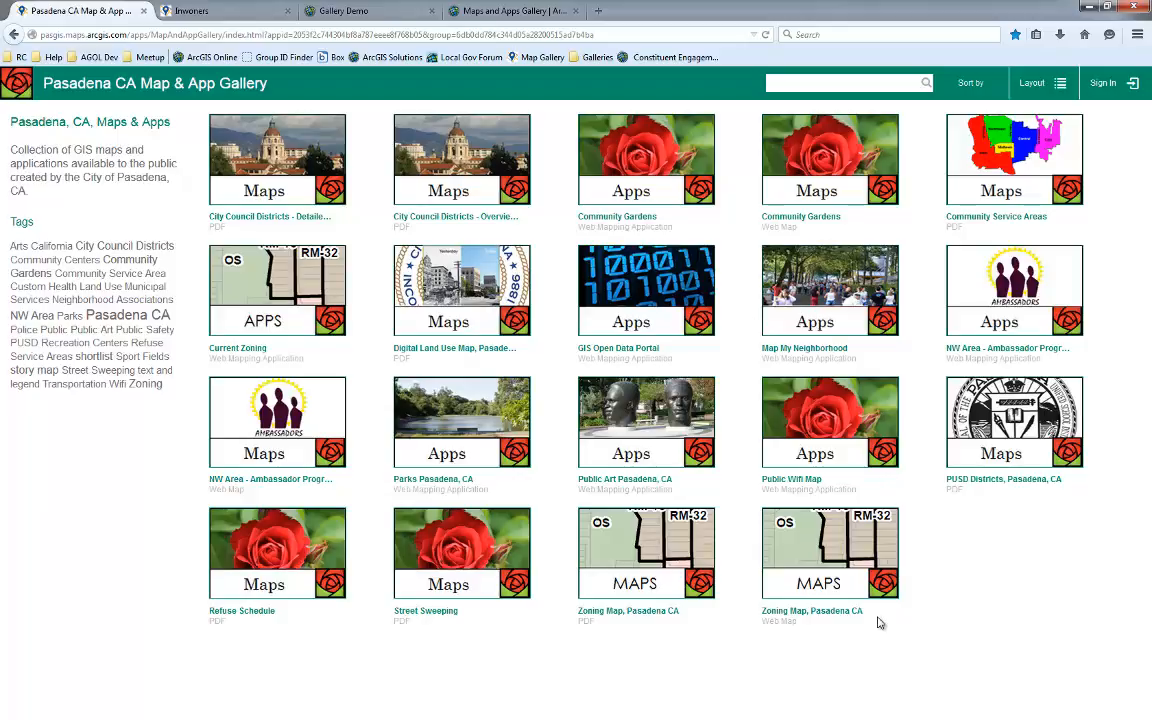
left_click(634, 557)
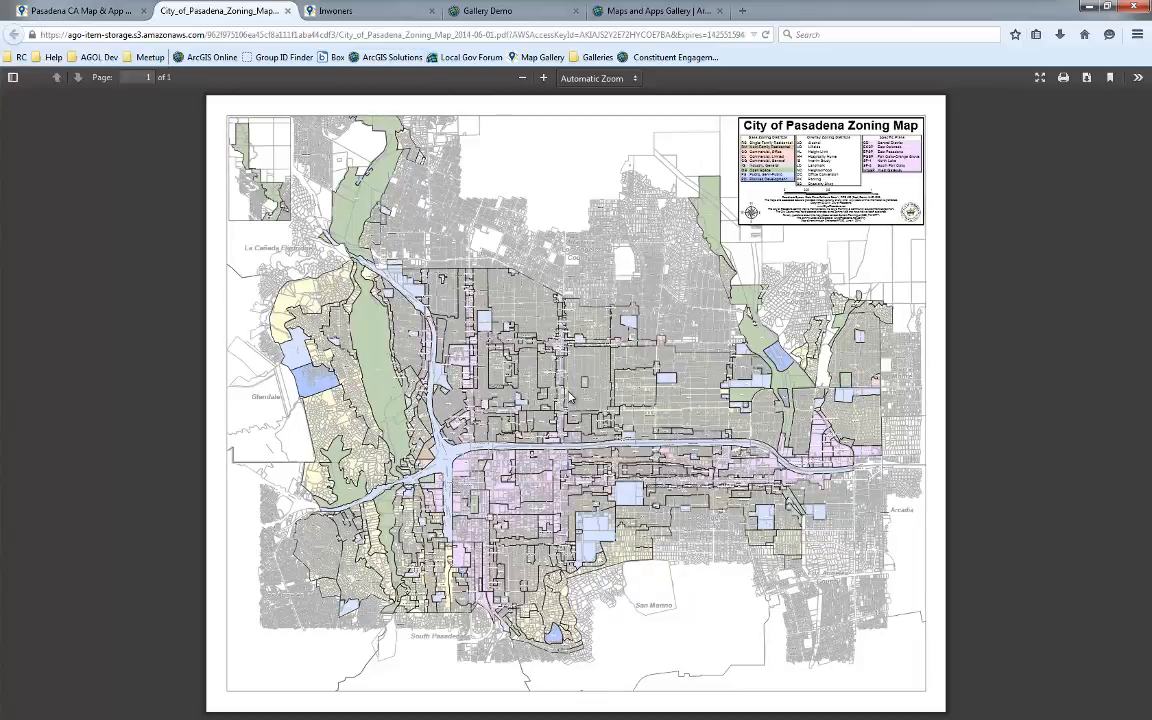
Go back to the gallery tab, open the Current Zoning app and pan its map
left_click(288, 11)
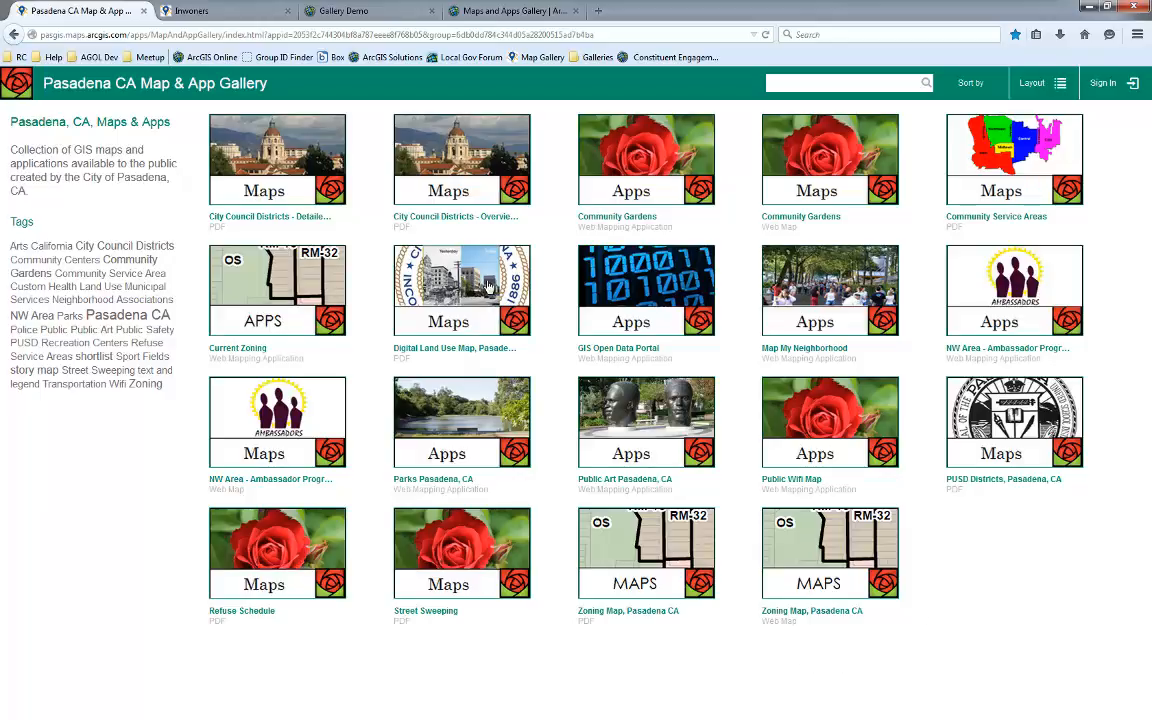
left_click(288, 286)
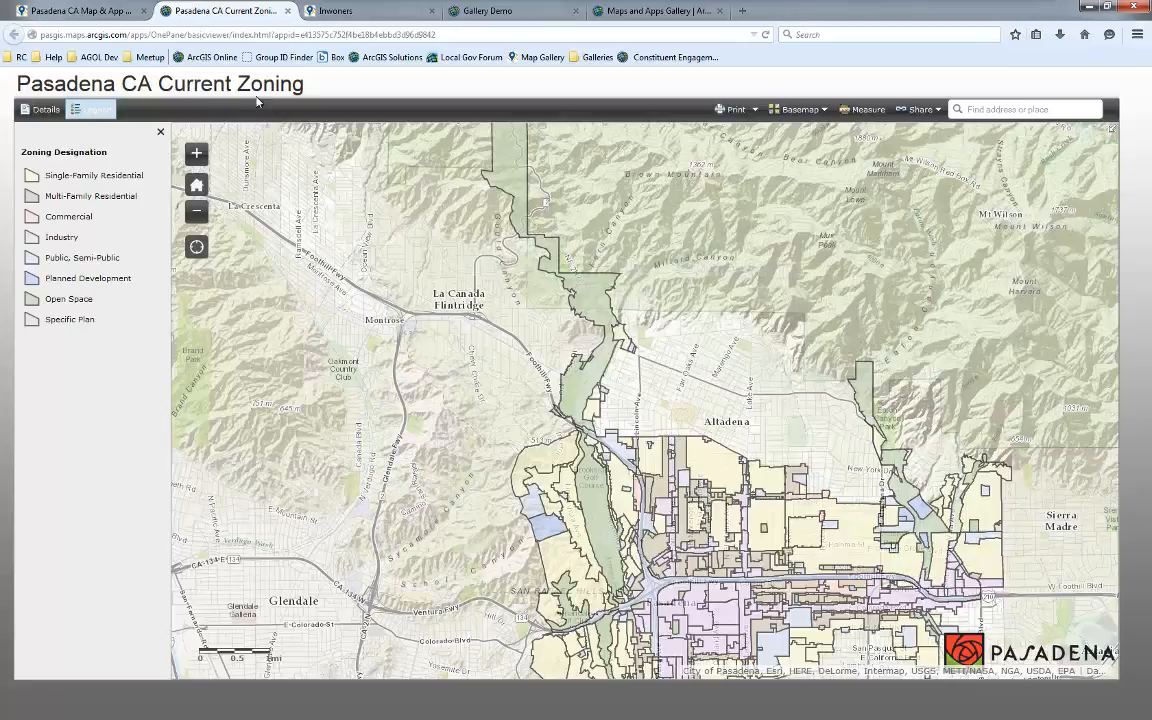
left_click_drag(617, 448, 412, 246)
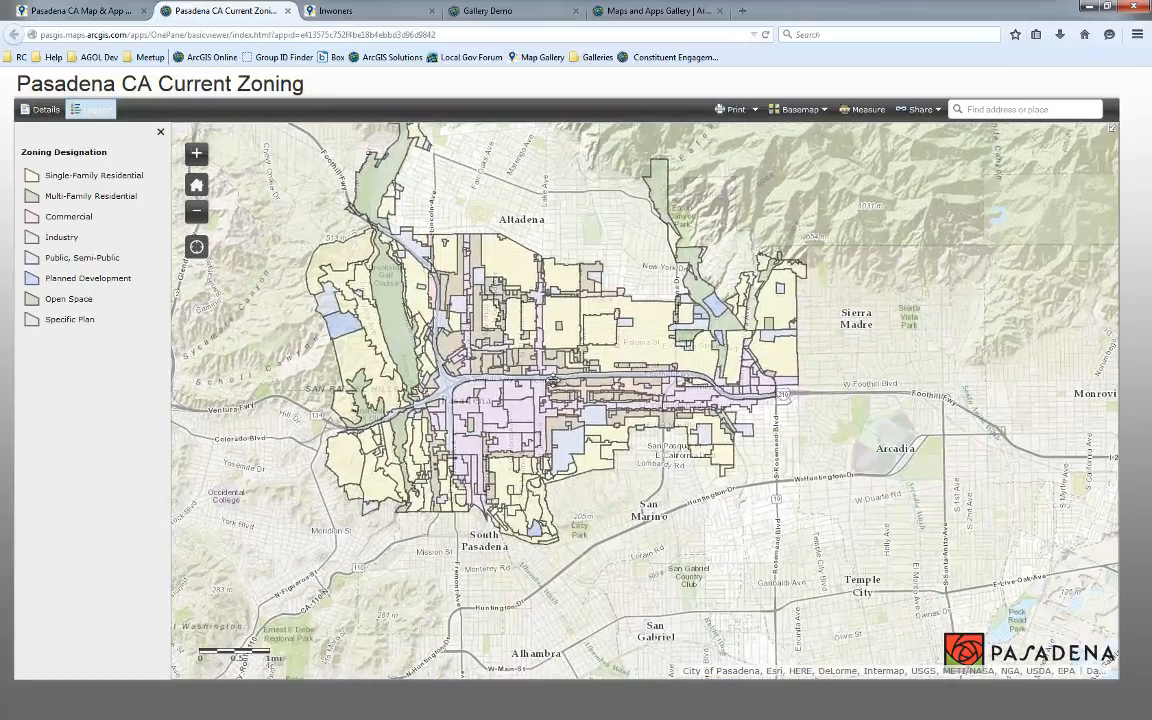
left_click_drag(553, 380, 511, 400)
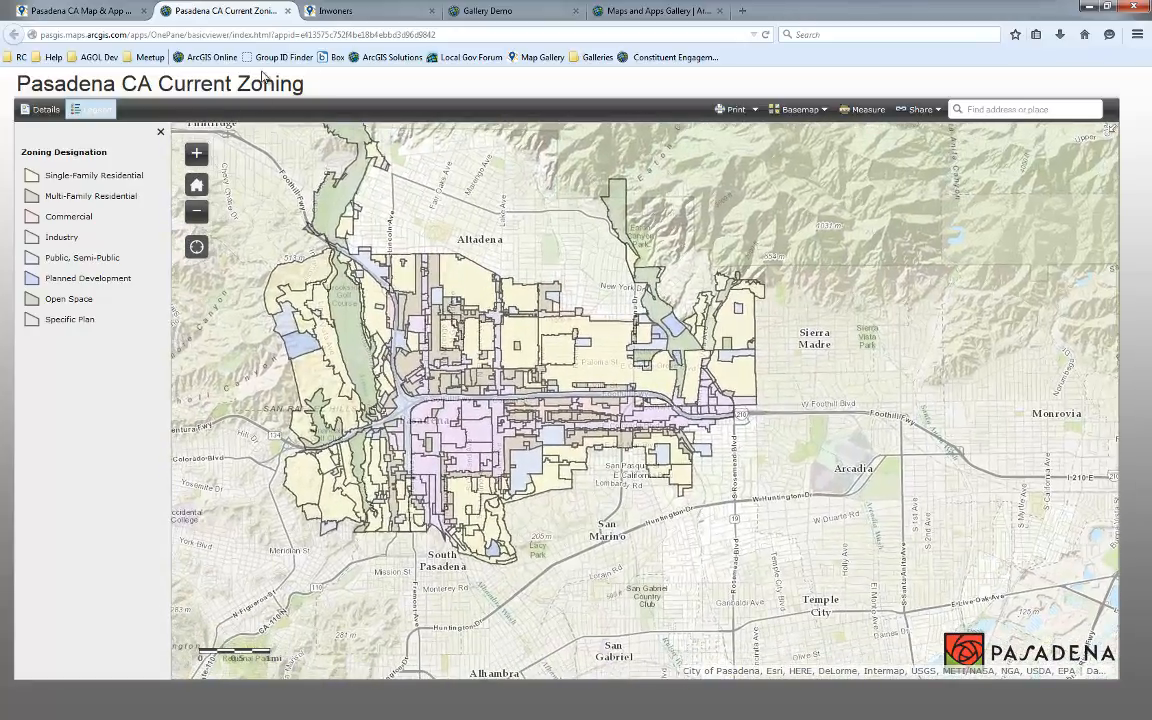
Return to the gallery tab and switch it to list layout
left_click(104, 8)
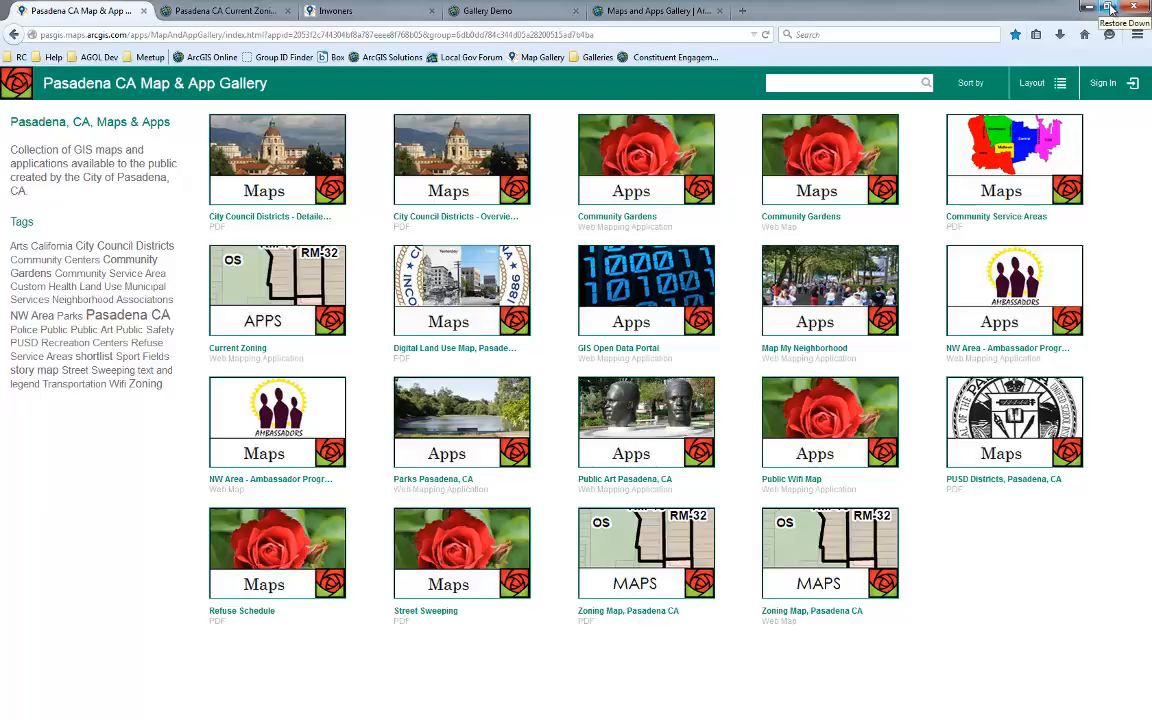
left_click(1058, 83)
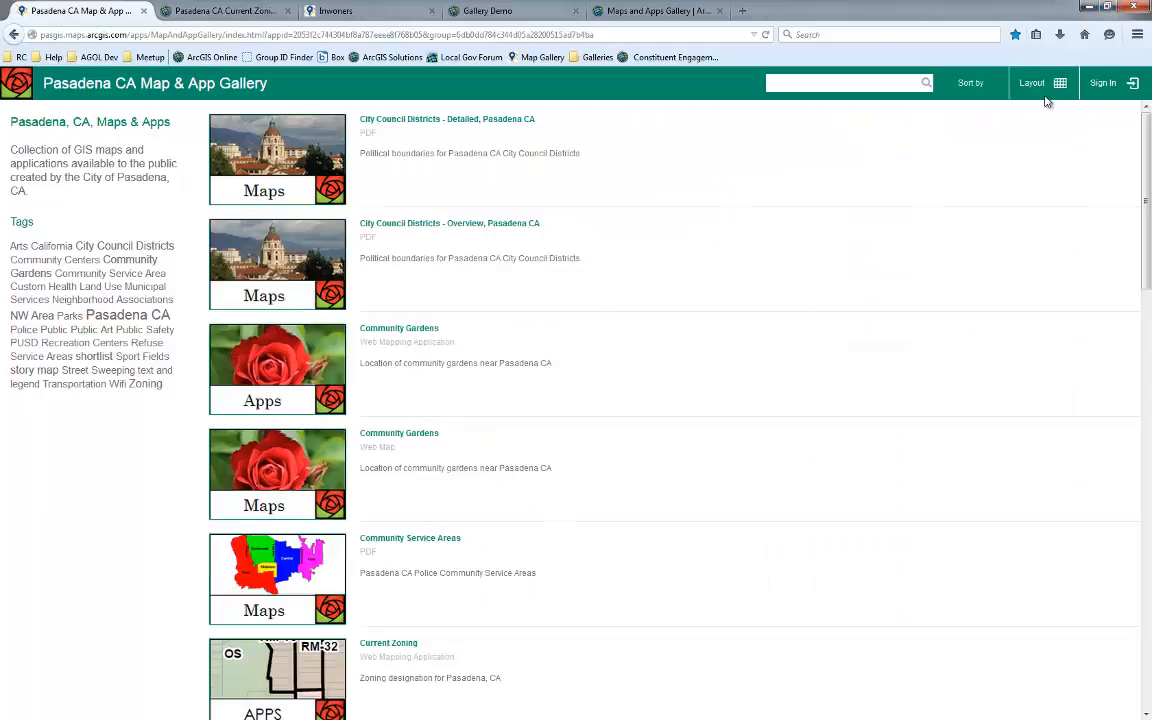
Restore the browser window and resize it to a narrow, phone-sized width
left_click(1108, 8)
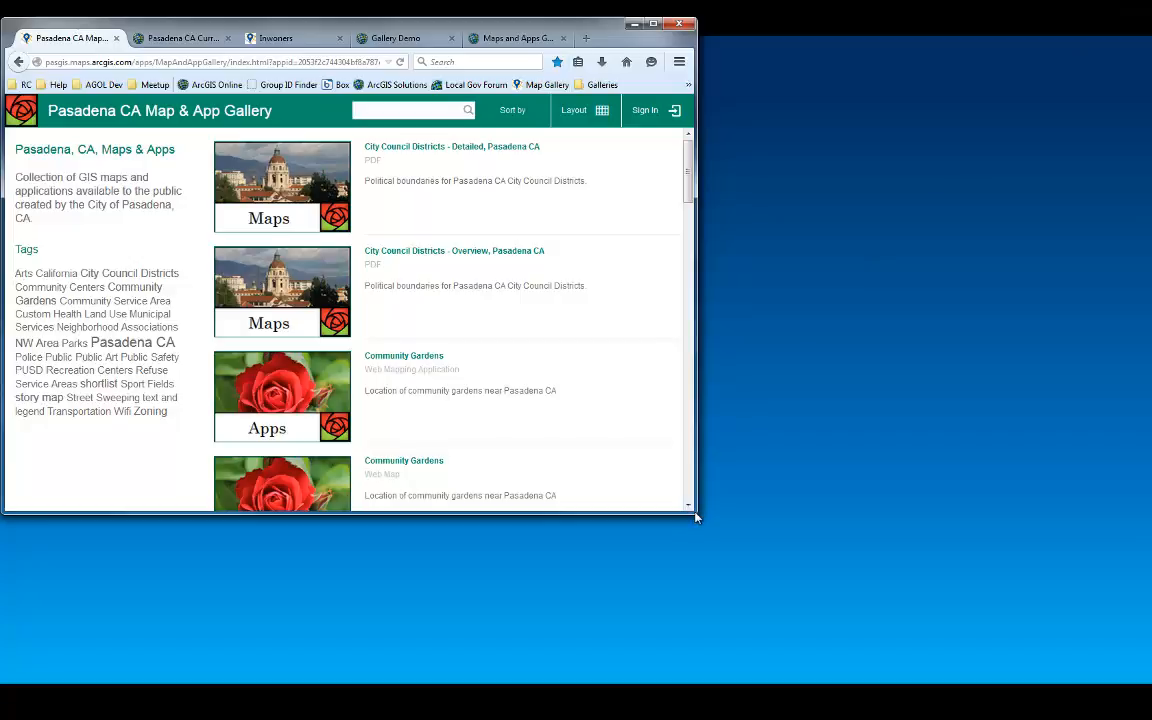
left_click_drag(697, 517, 358, 665)
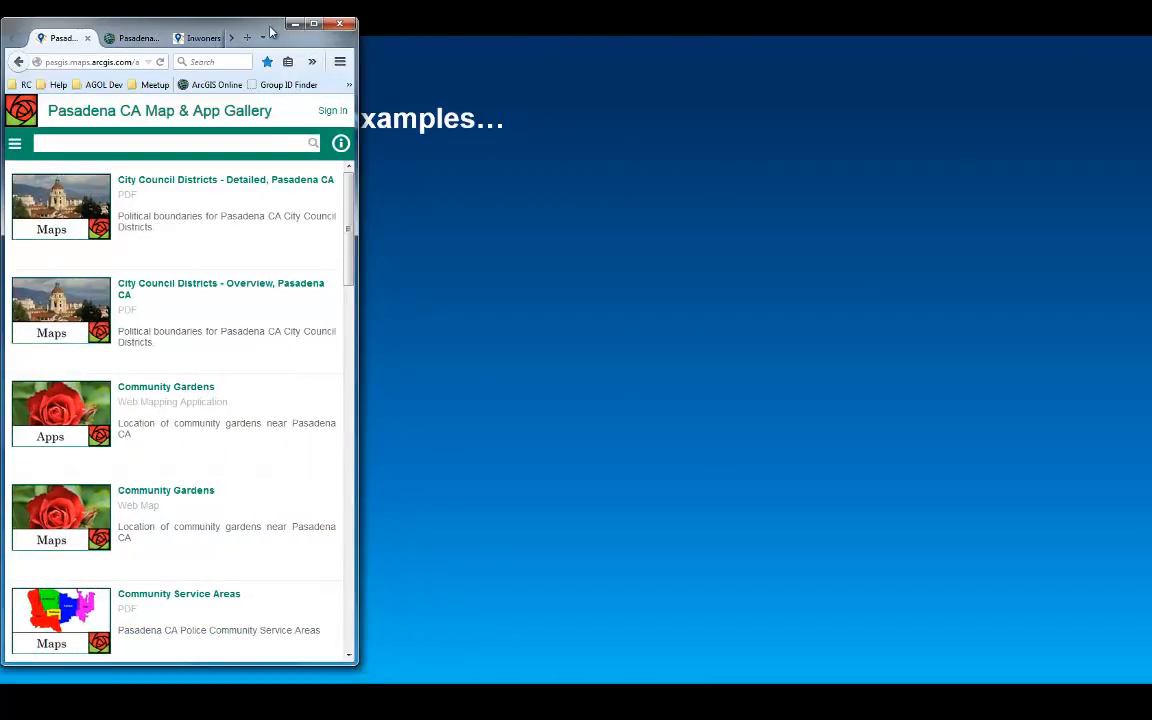
left_click_drag(270, 32, 442, 34)
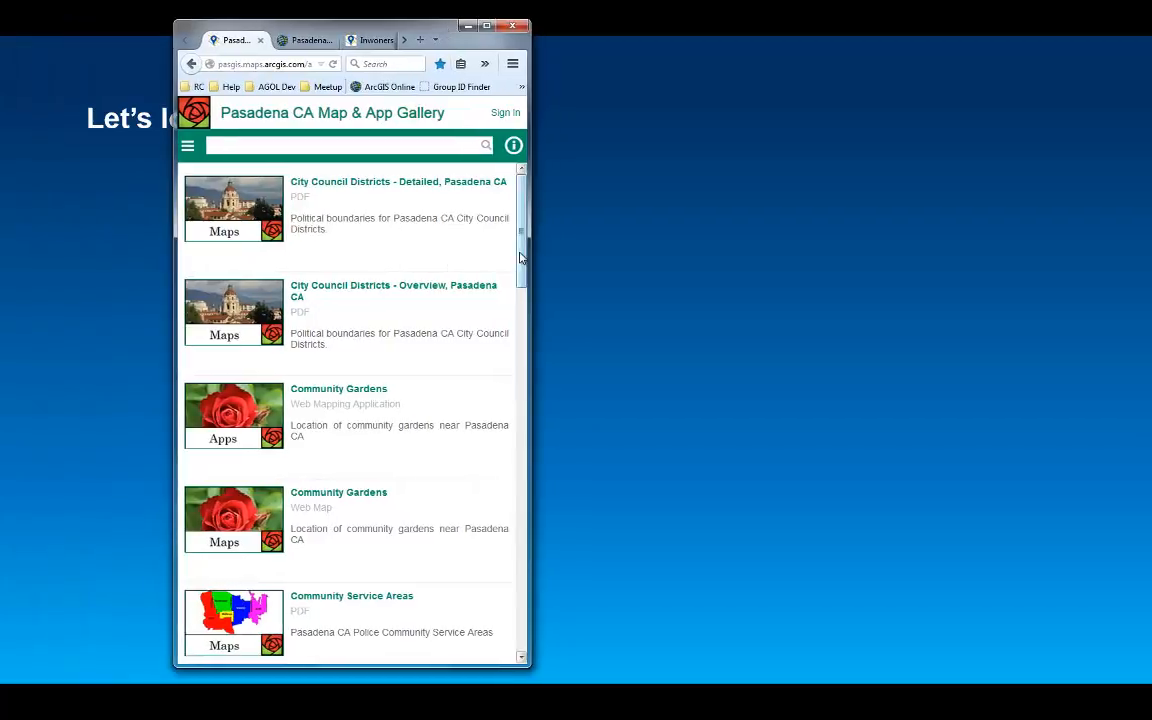
Scroll through the narrow gallery list and open its collapsed sort and tags menu
scroll(340, 390, "down", 3)
scroll(343, 374, "up", 1)
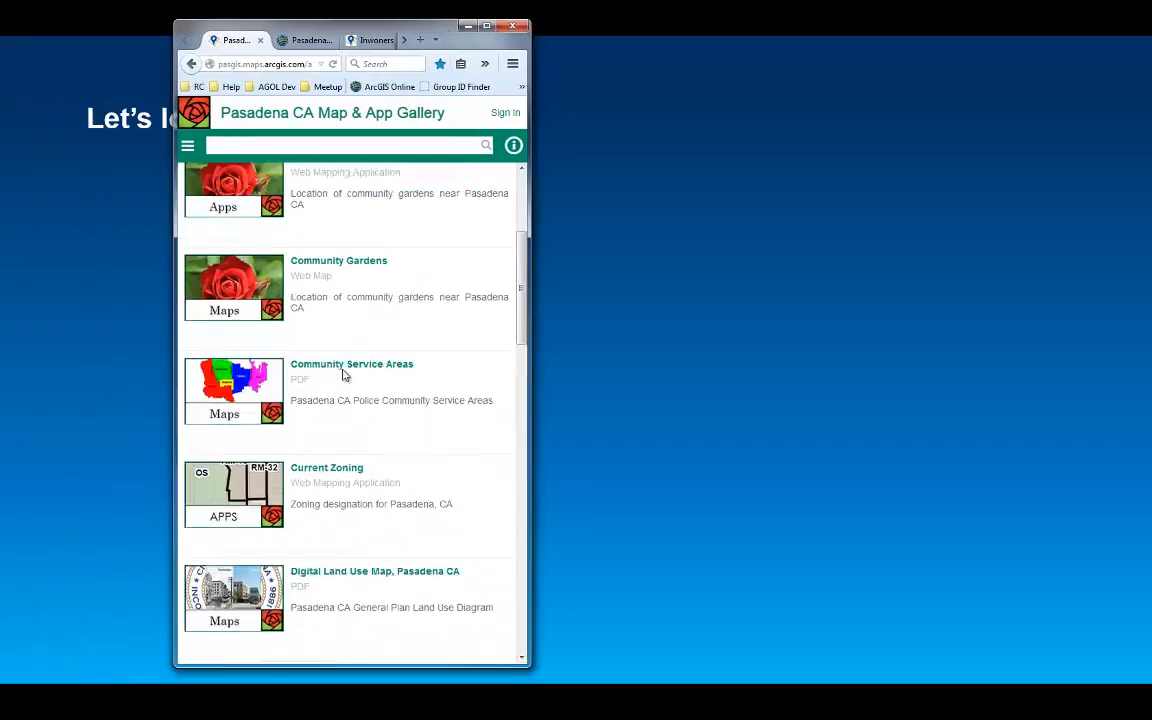
scroll(343, 374, "up", 2)
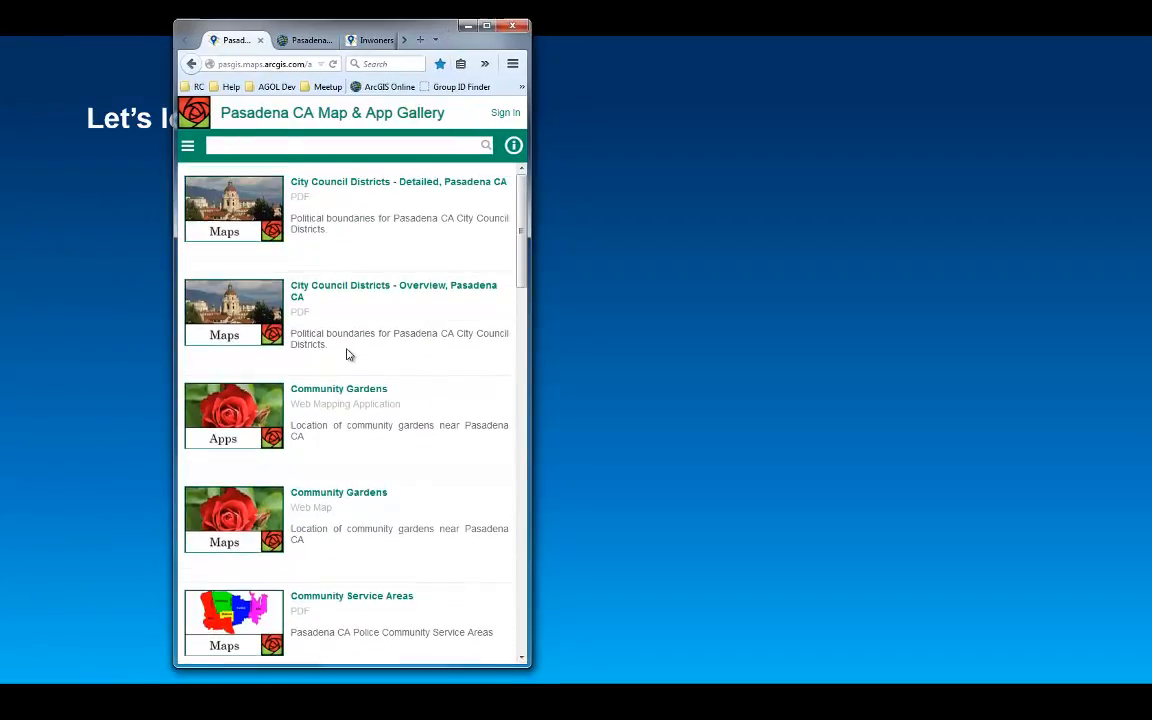
left_click(188, 147)
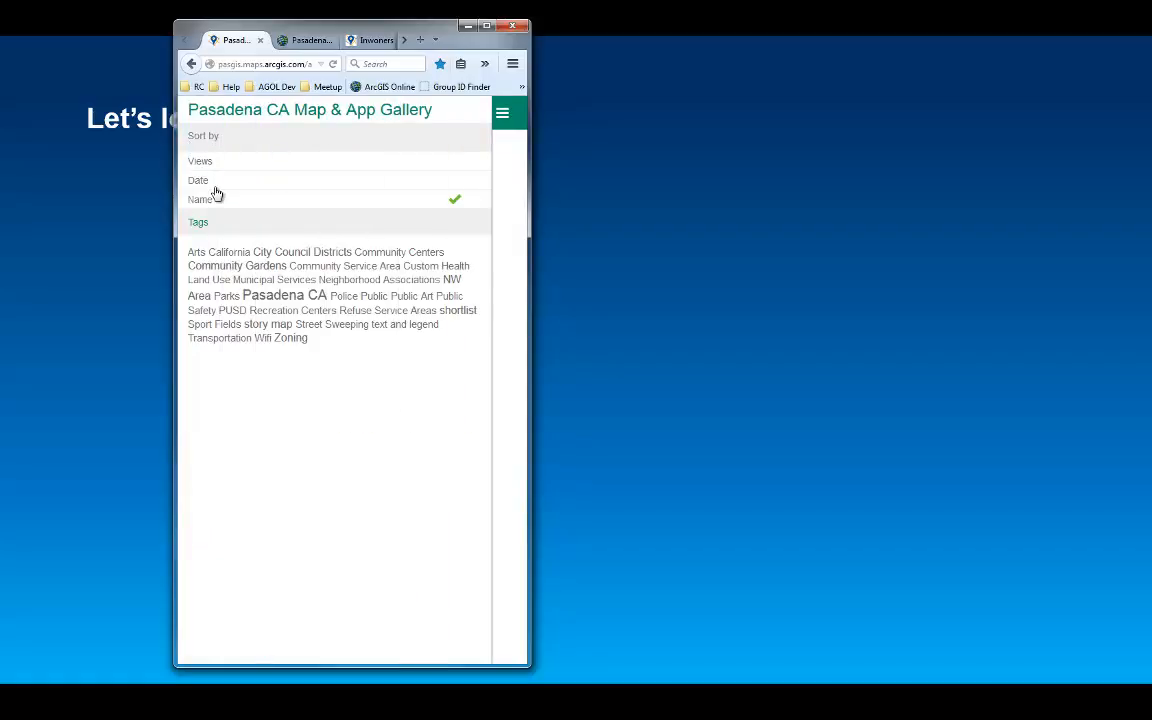
Close the narrow menu and open the Community Gardens web map from the gallery list
left_click(502, 114)
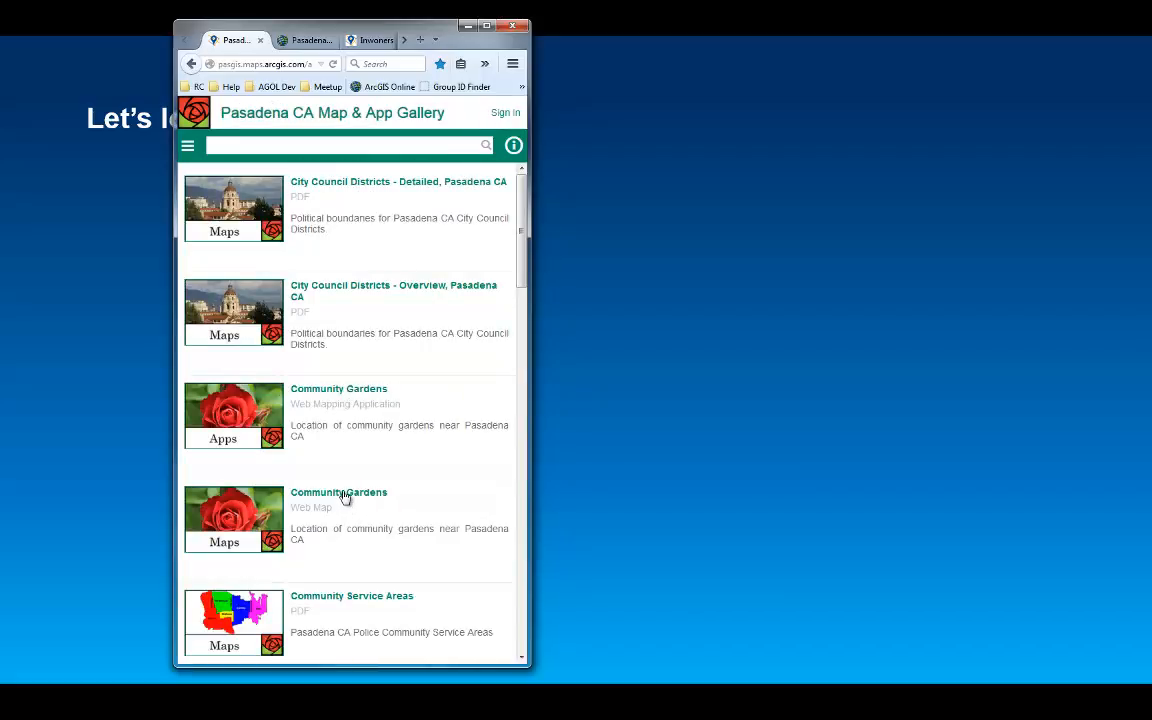
left_click(343, 496)
left_click(284, 209)
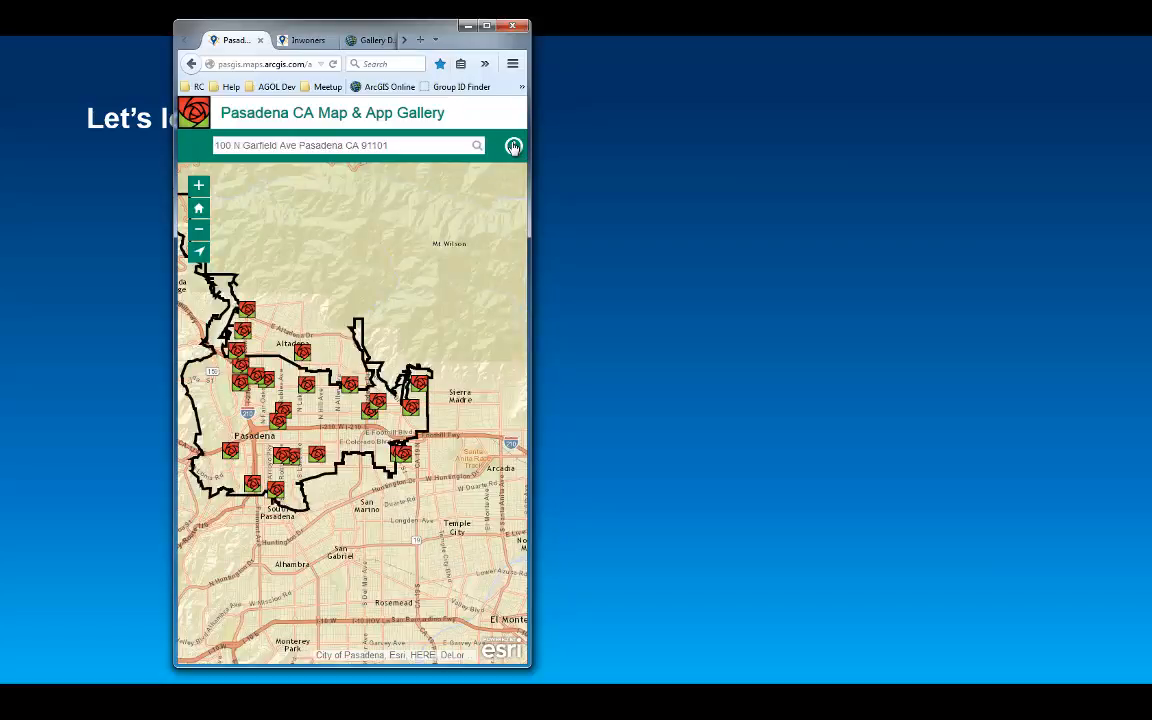
Open the map's info panel, show its Info tab, and go back to the gallery list
left_click(513, 147)
left_click(417, 148)
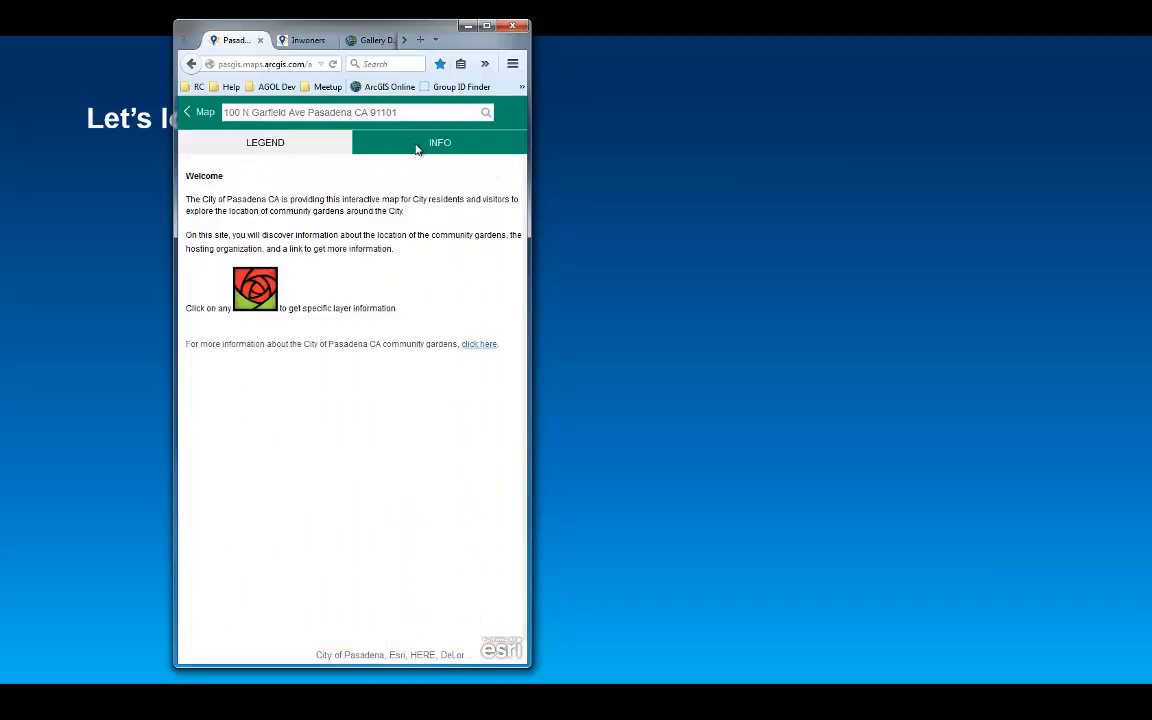
left_click(199, 113)
left_click(193, 114)
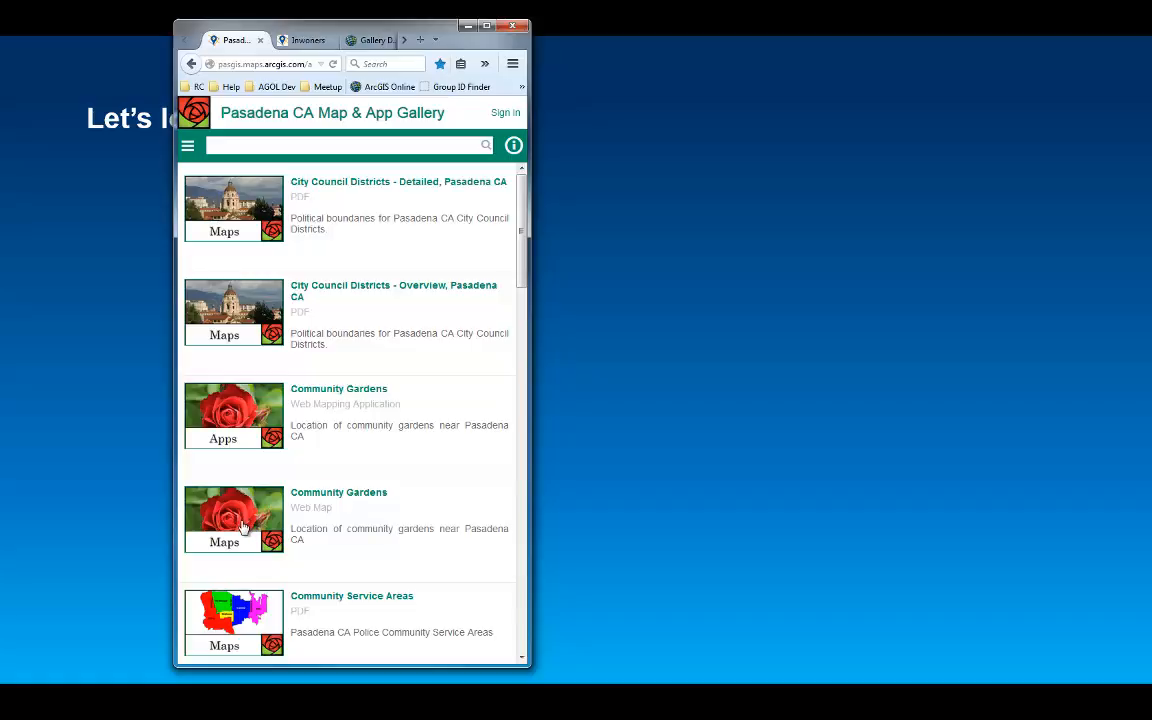
Open the Community Gardens web map's details page, maximize the browser window, and return to the gallery home
left_click(375, 496)
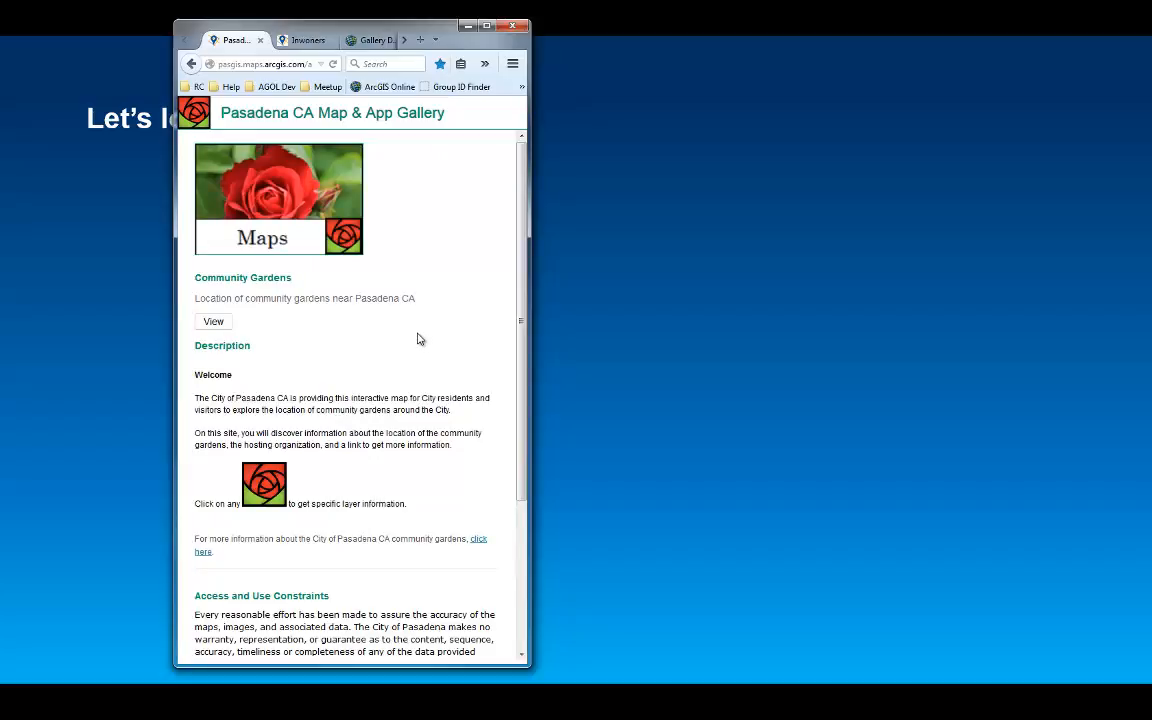
left_click(488, 27)
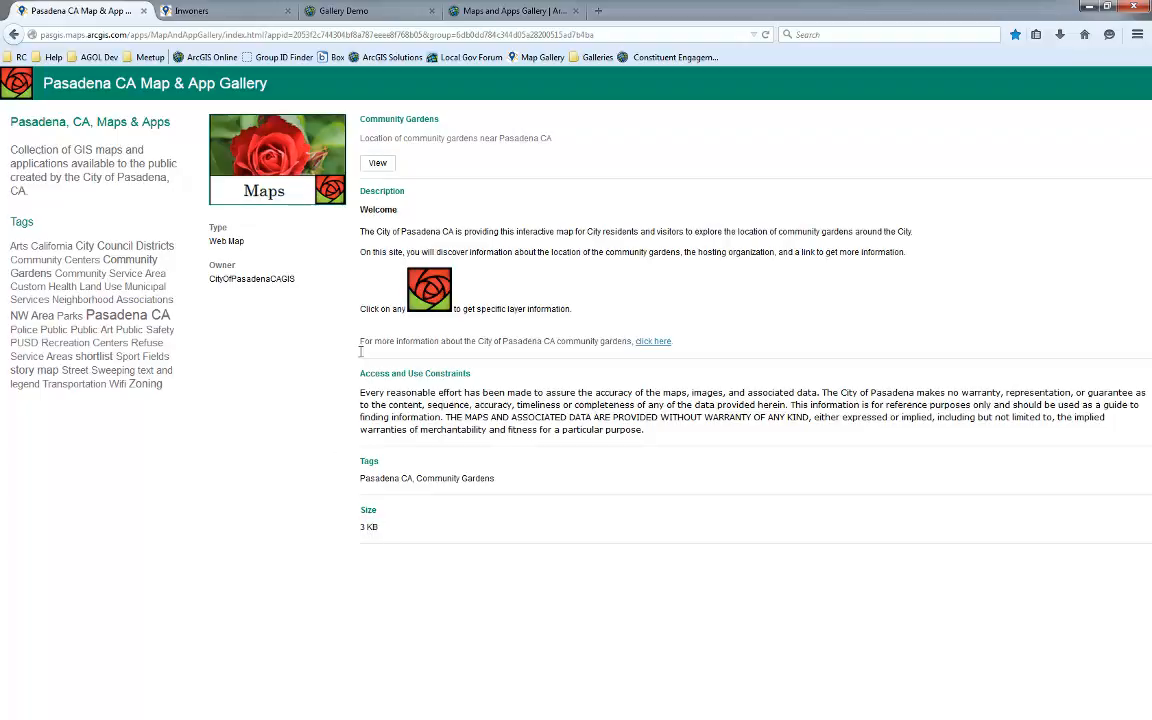
left_click(19, 87)
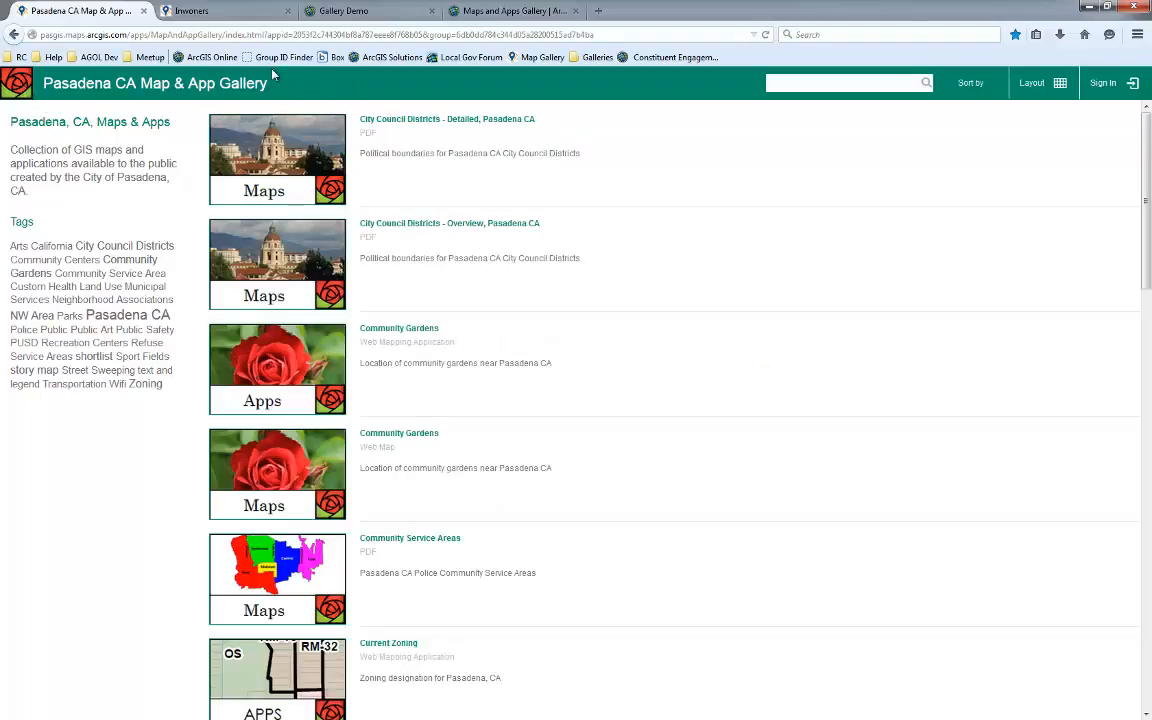
Switch to the Inwoners gallery tab, open its Bouwen en Wonen sub-gallery, and return to the Inwoners tab
left_click(205, 11)
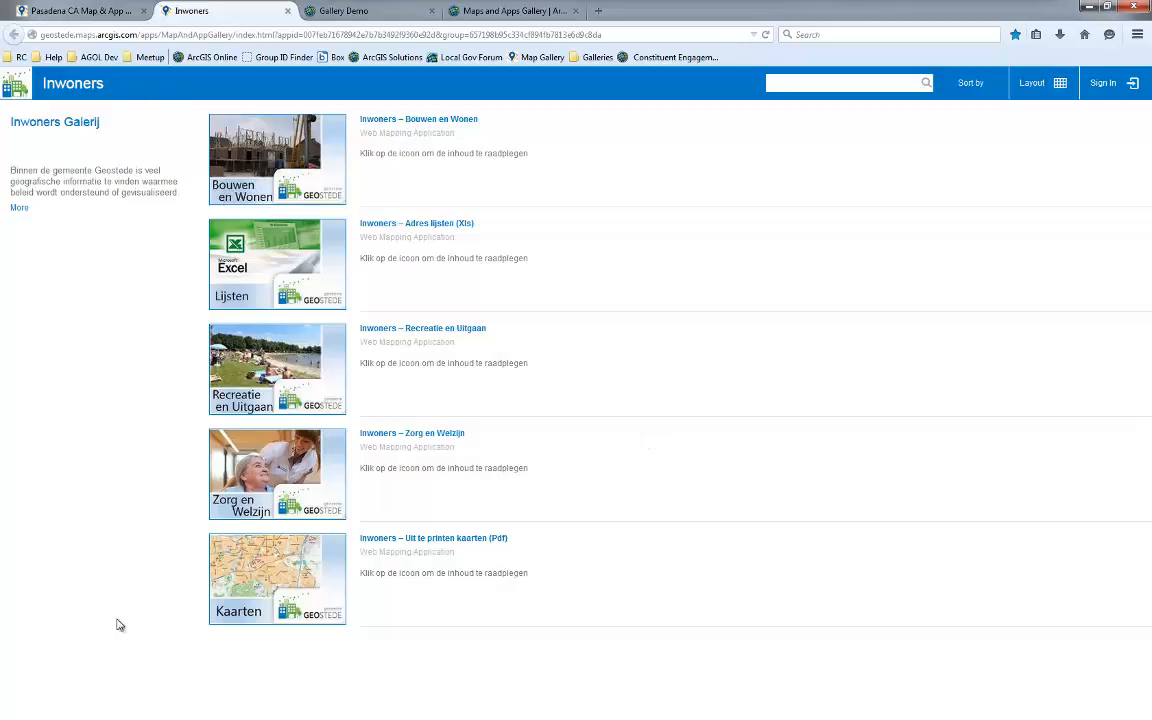
left_click(241, 141)
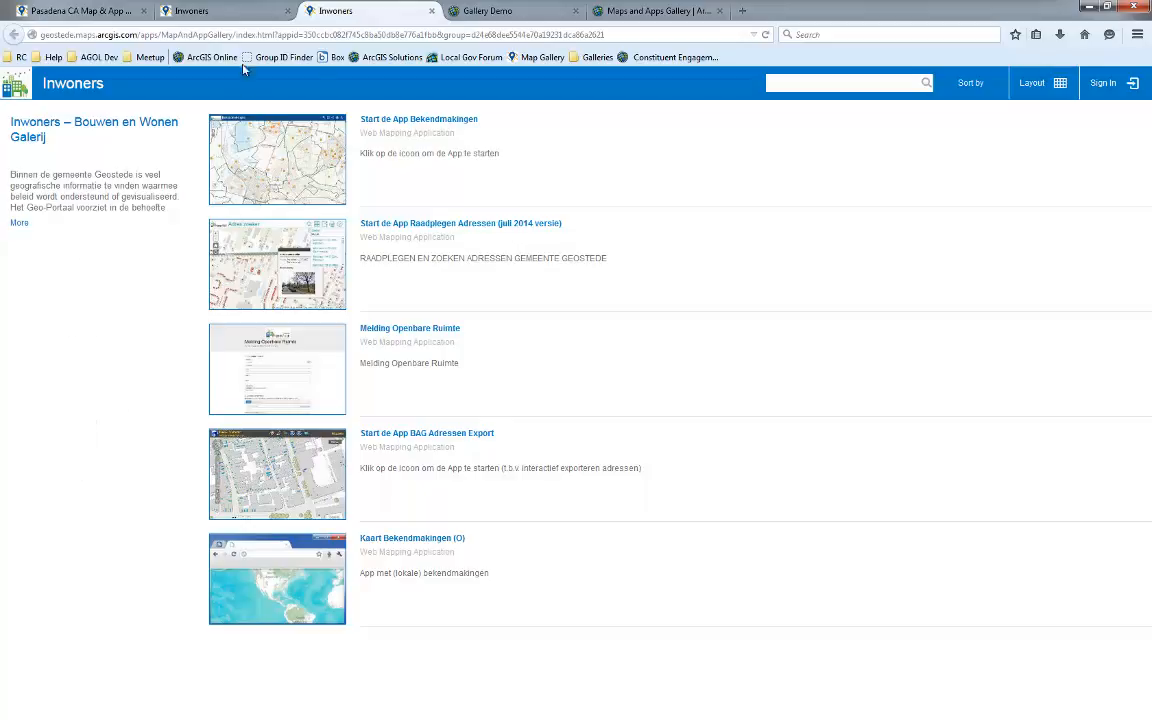
left_click(220, 13)
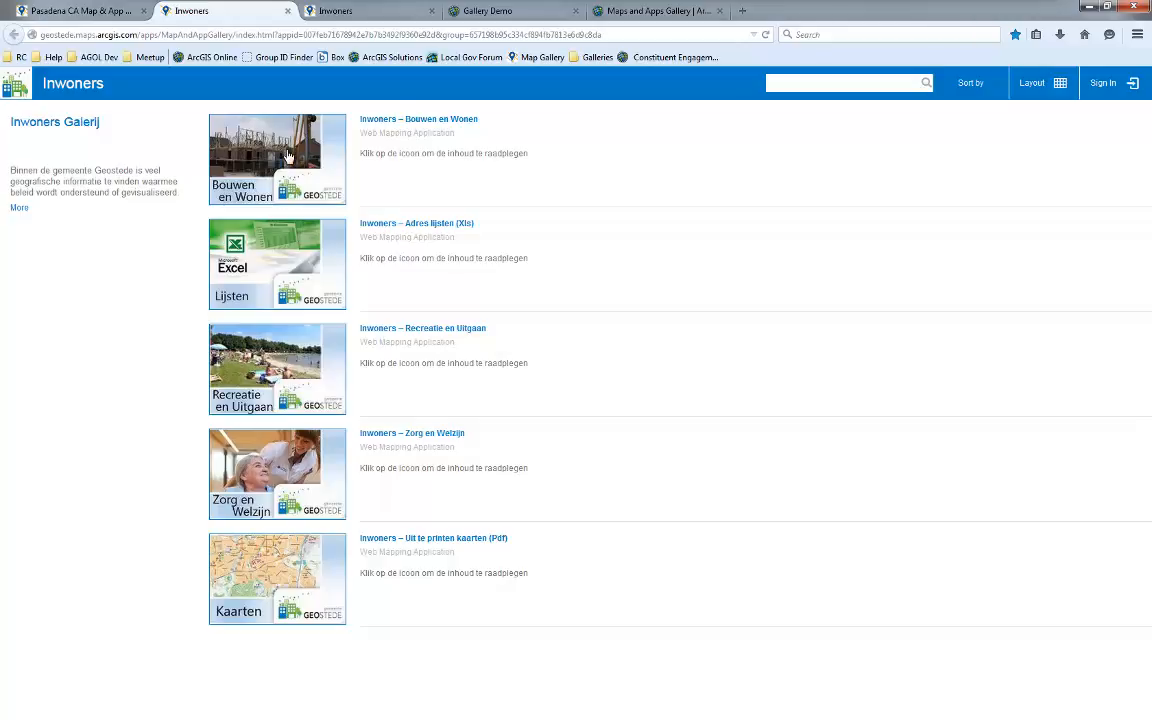
Switch to the Gallery Demo group tab and scroll through the group's content list
left_click(508, 11)
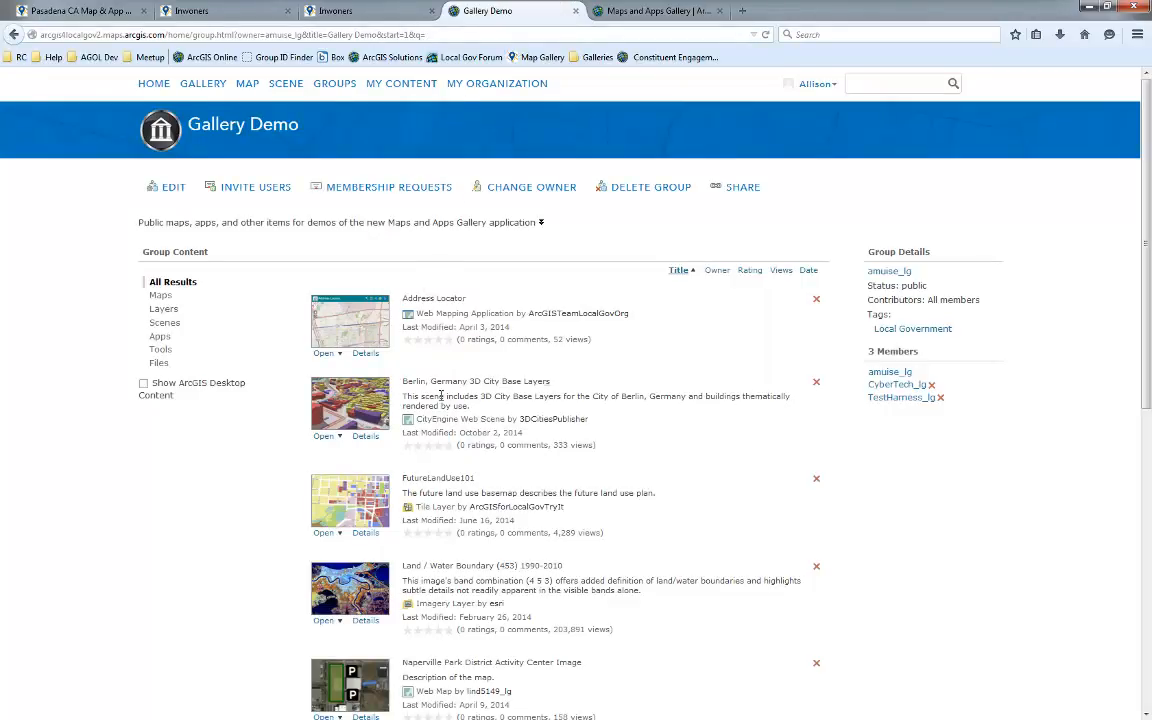
scroll(470, 540, "down", 8)
scroll(466, 540, "down", 2)
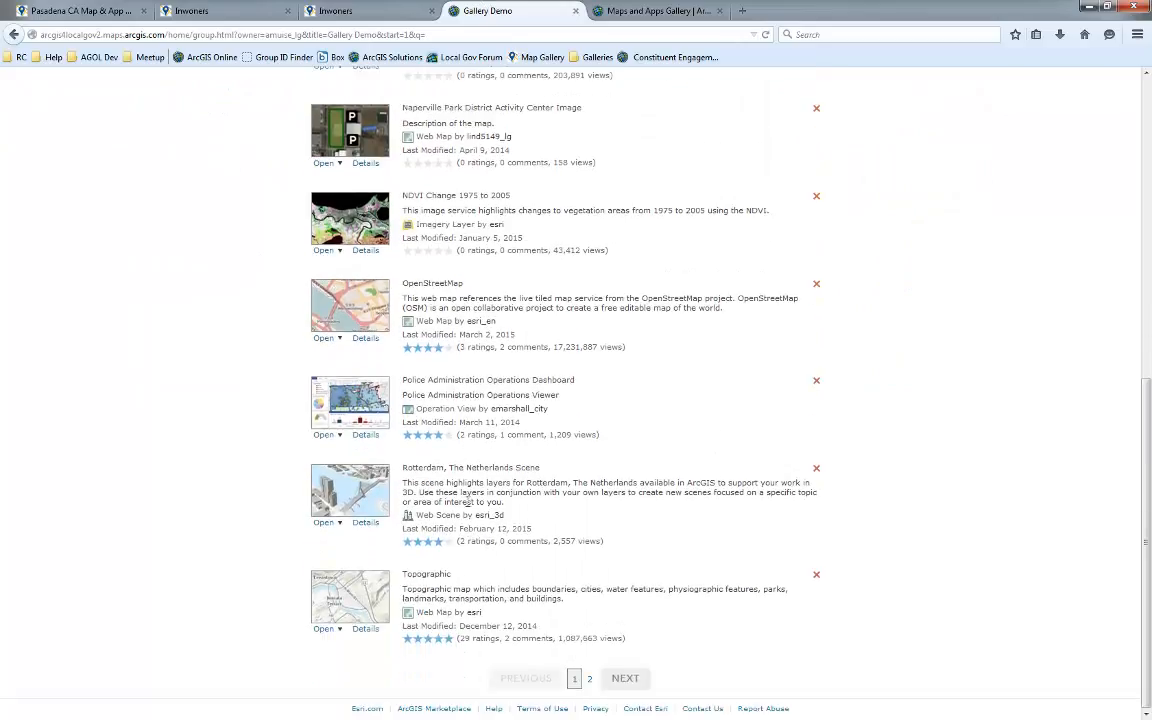
scroll(470, 450, "up", 9)
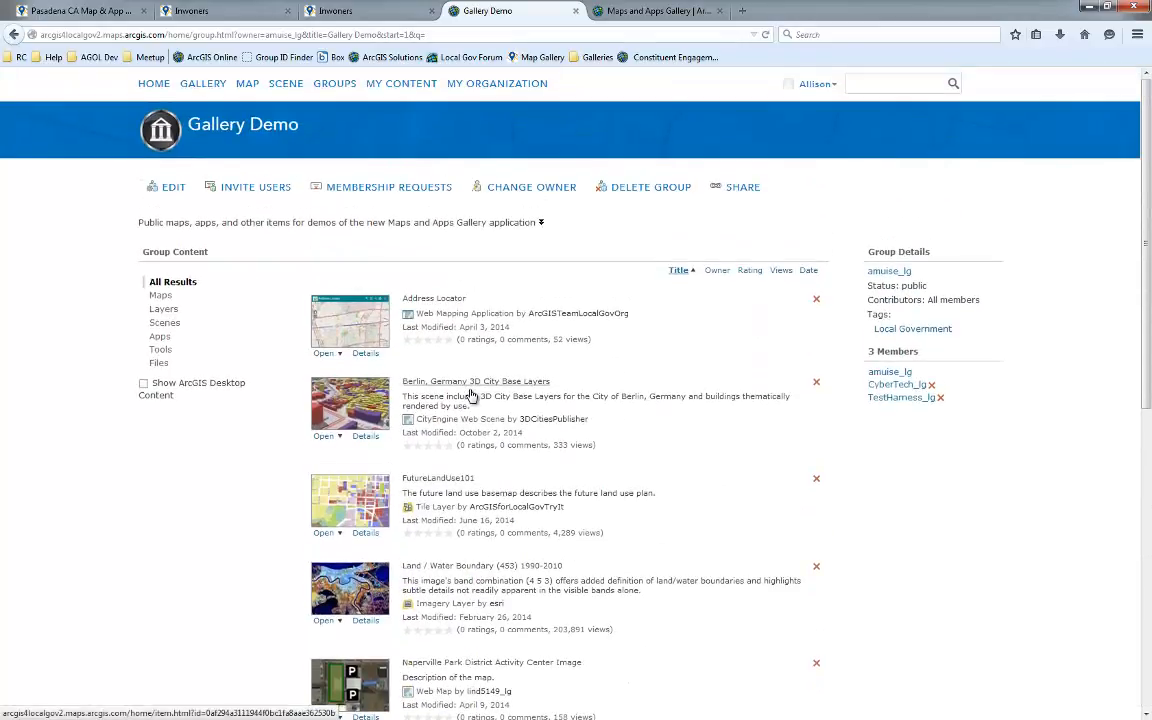
Open the Address Locator item, open its Share dialog, cancel it, and go back to the group page
left_click(455, 301)
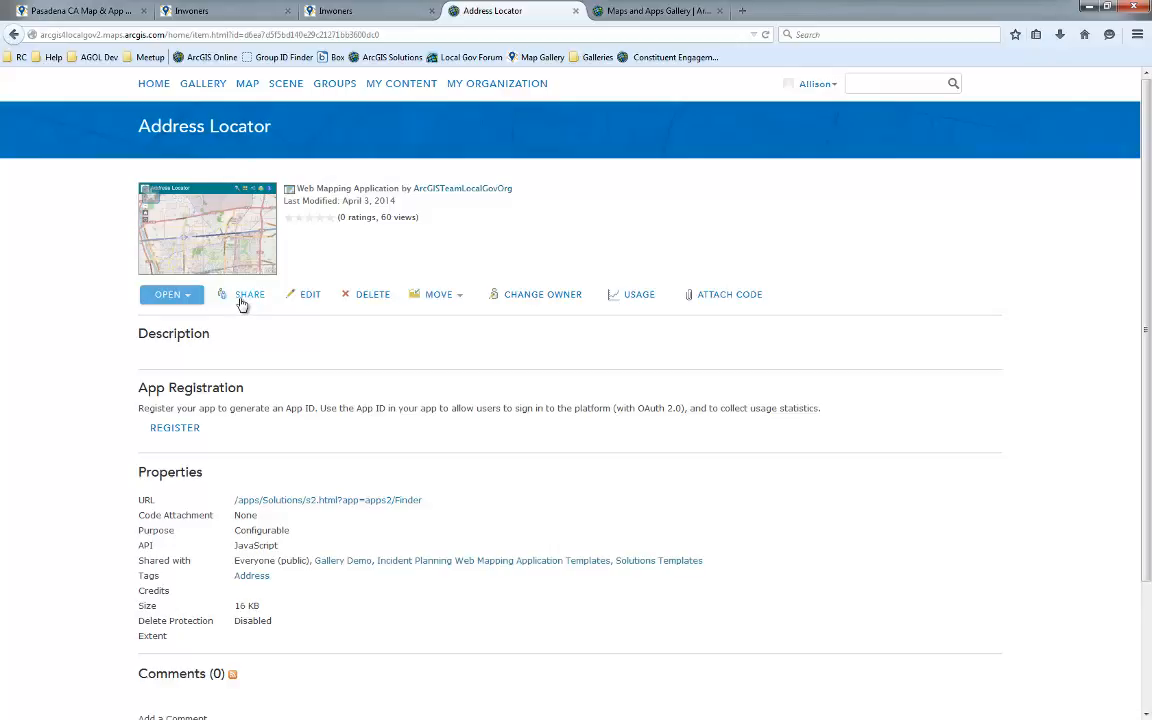
left_click(245, 296)
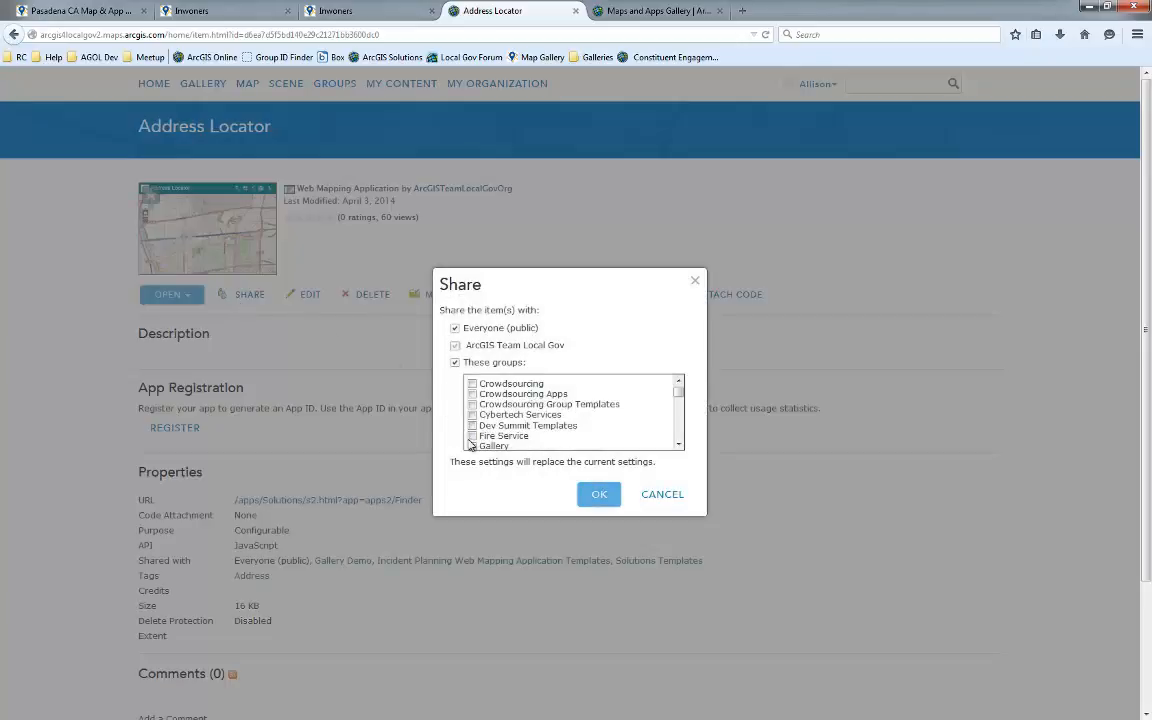
left_click(663, 495)
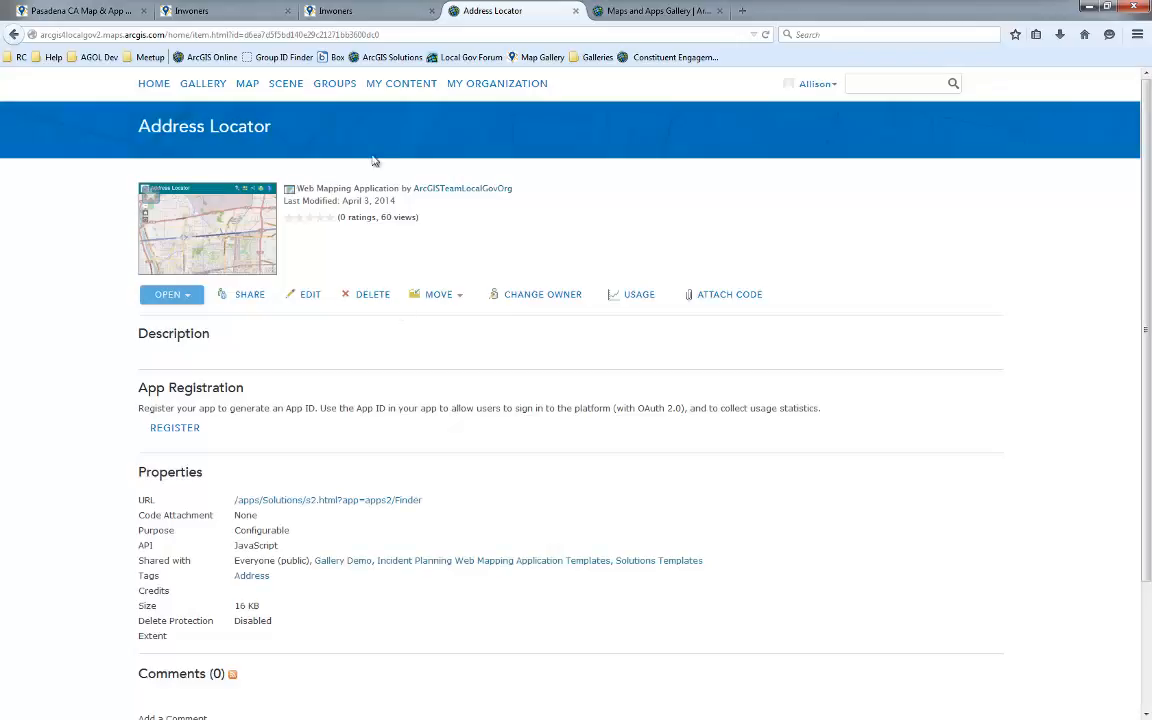
left_click(12, 37)
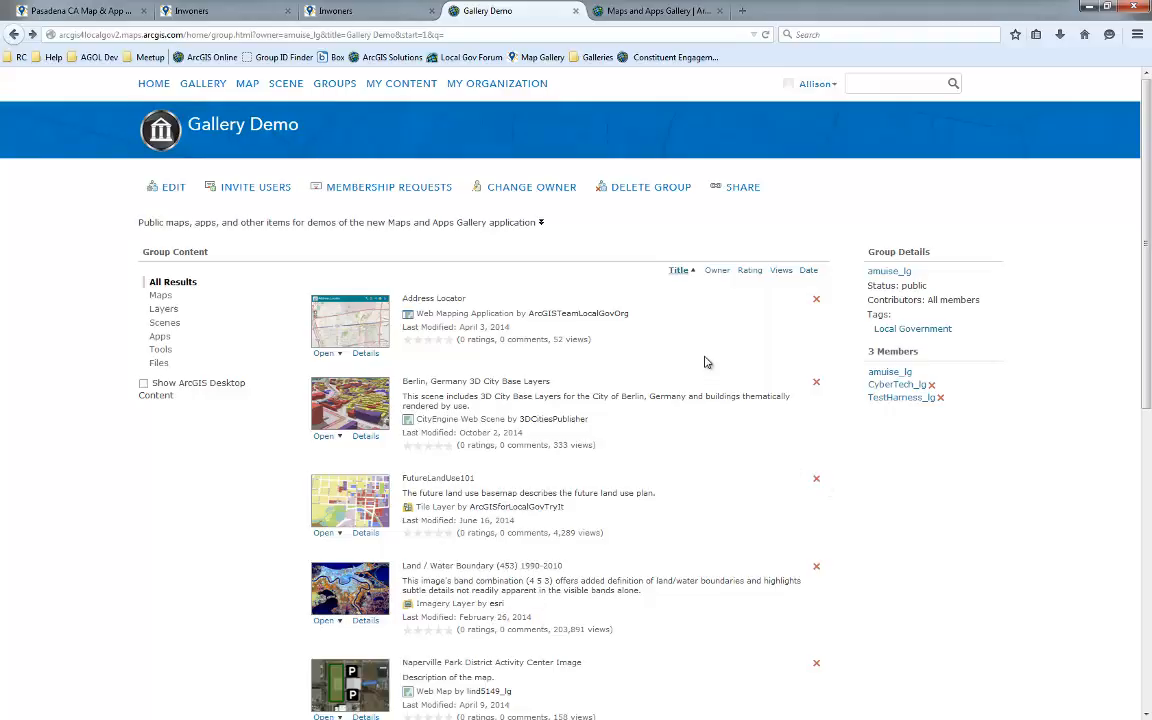
Open the group's Share dialog and choose to publish the Maps and Apps Gallery template
left_click(749, 190)
left_click(637, 362)
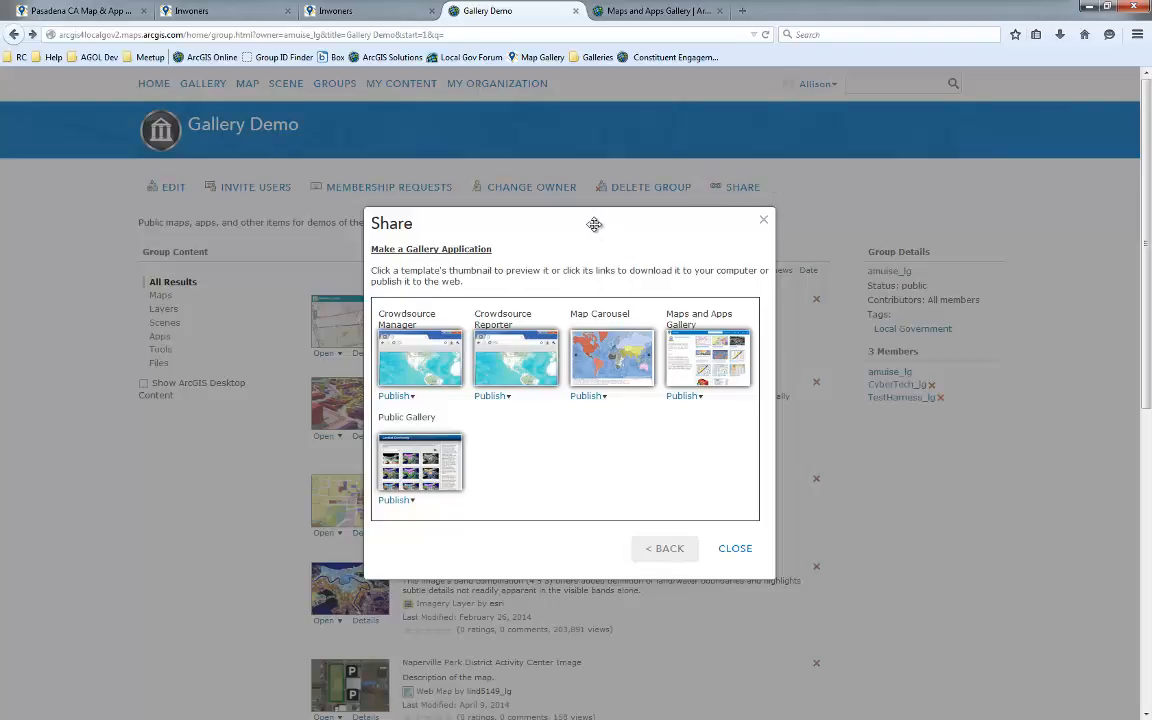
mouse_move(596, 226)
left_mouse_down()
mouse_move(568, 212)
mouse_move(574, 231)
left_mouse_up()
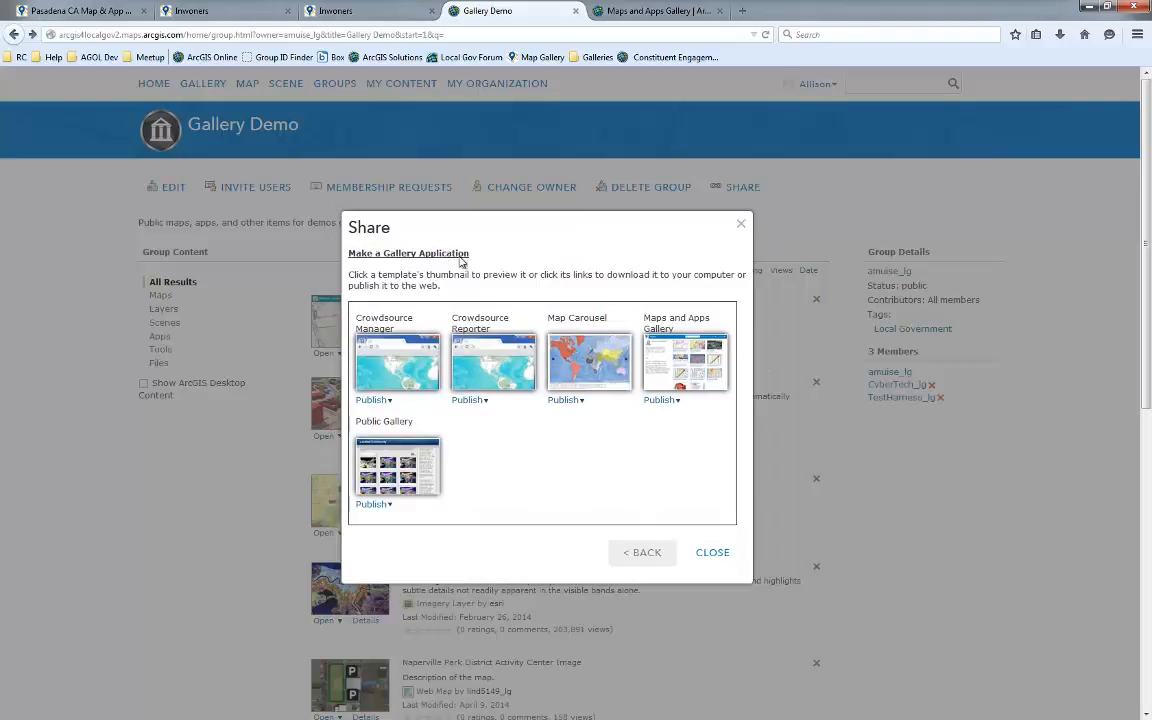
left_click(663, 402)
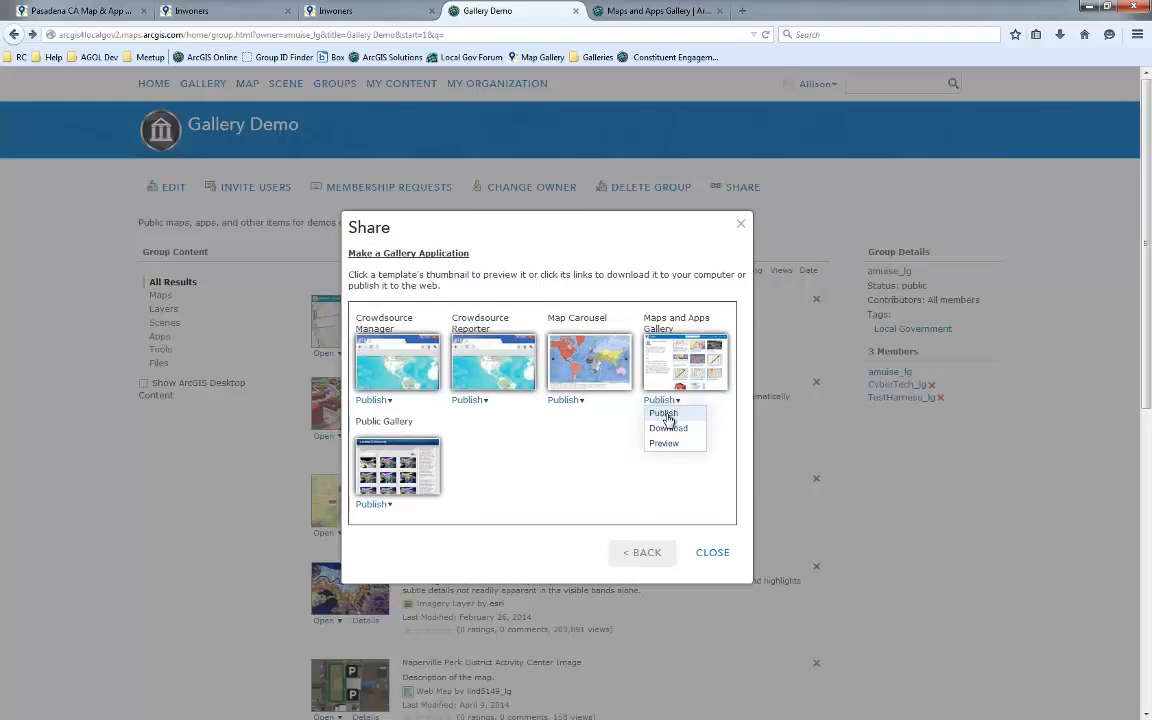
left_click(665, 415)
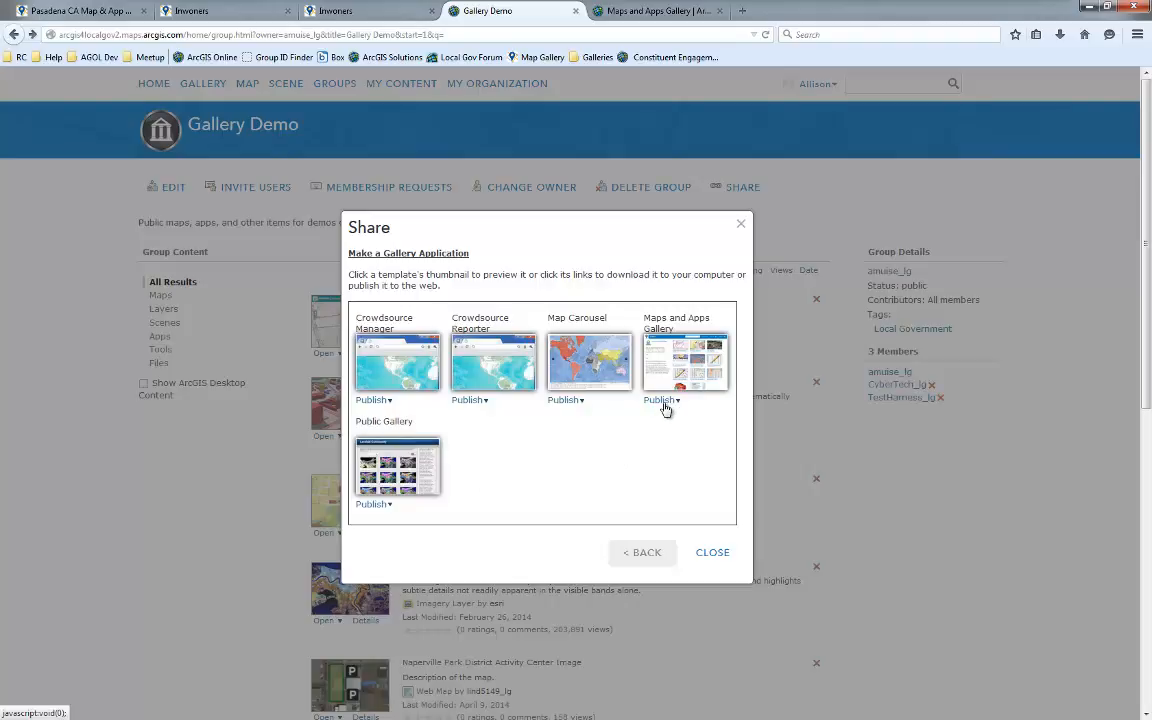
left_click(665, 402)
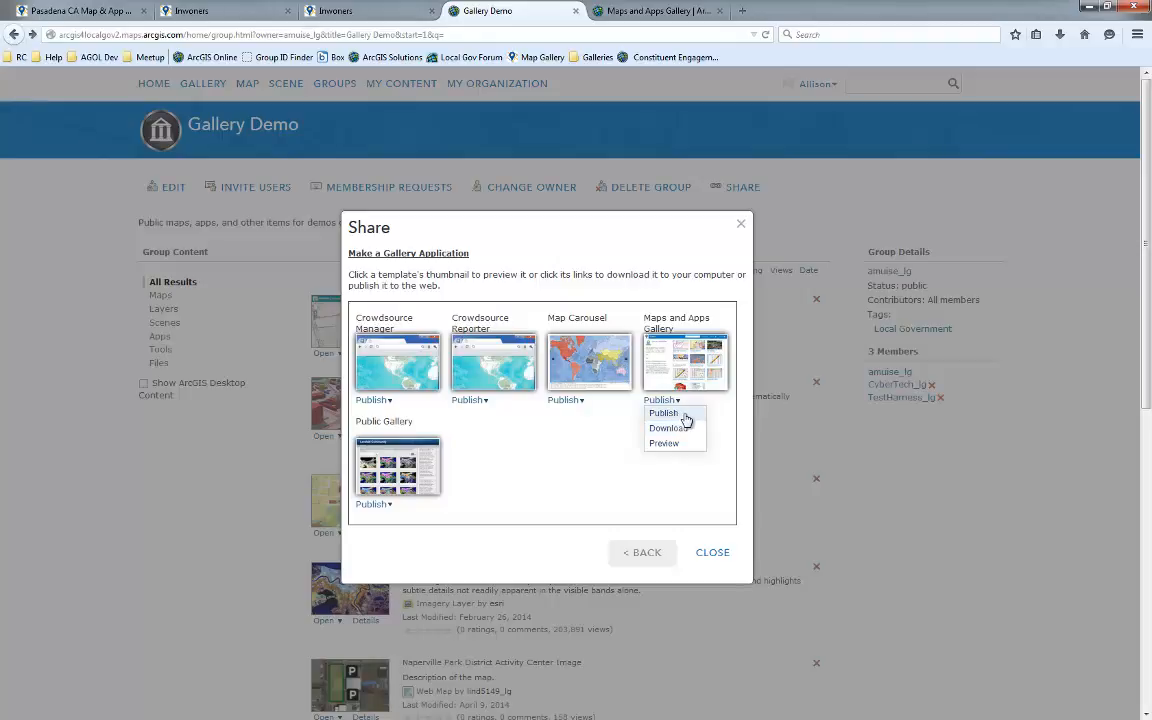
left_click(684, 414)
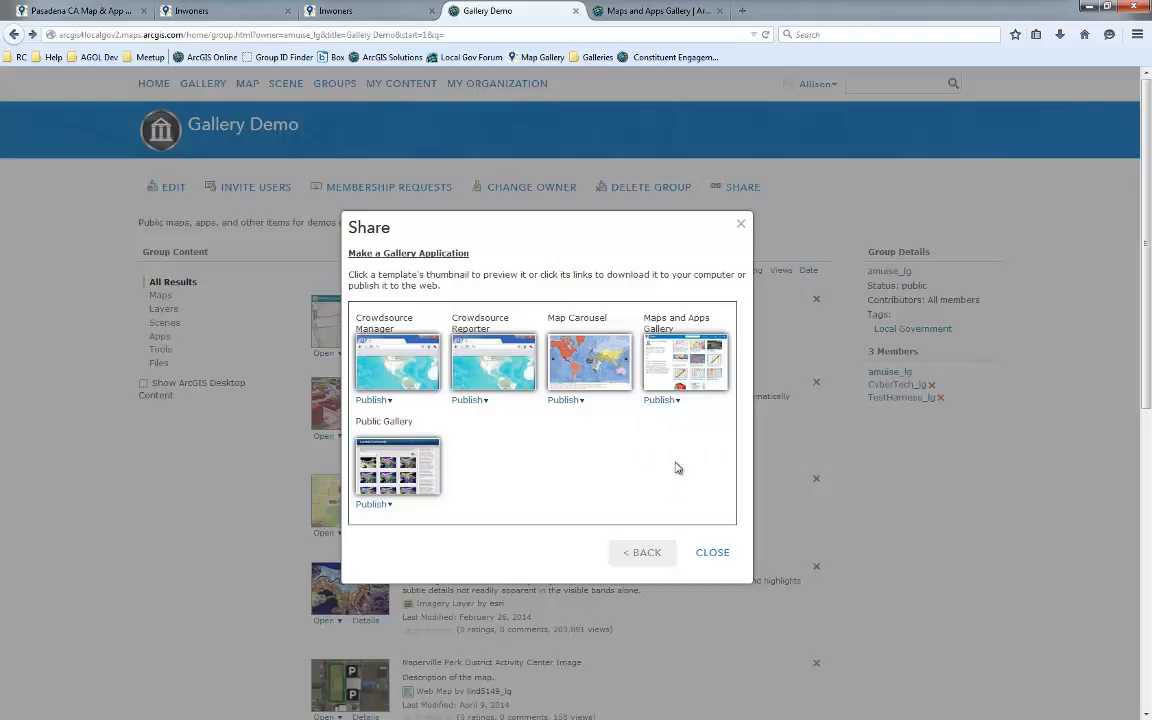
Save and publish the gallery application titled Gallery Demo Video, then view the new item
left_click(527, 301)
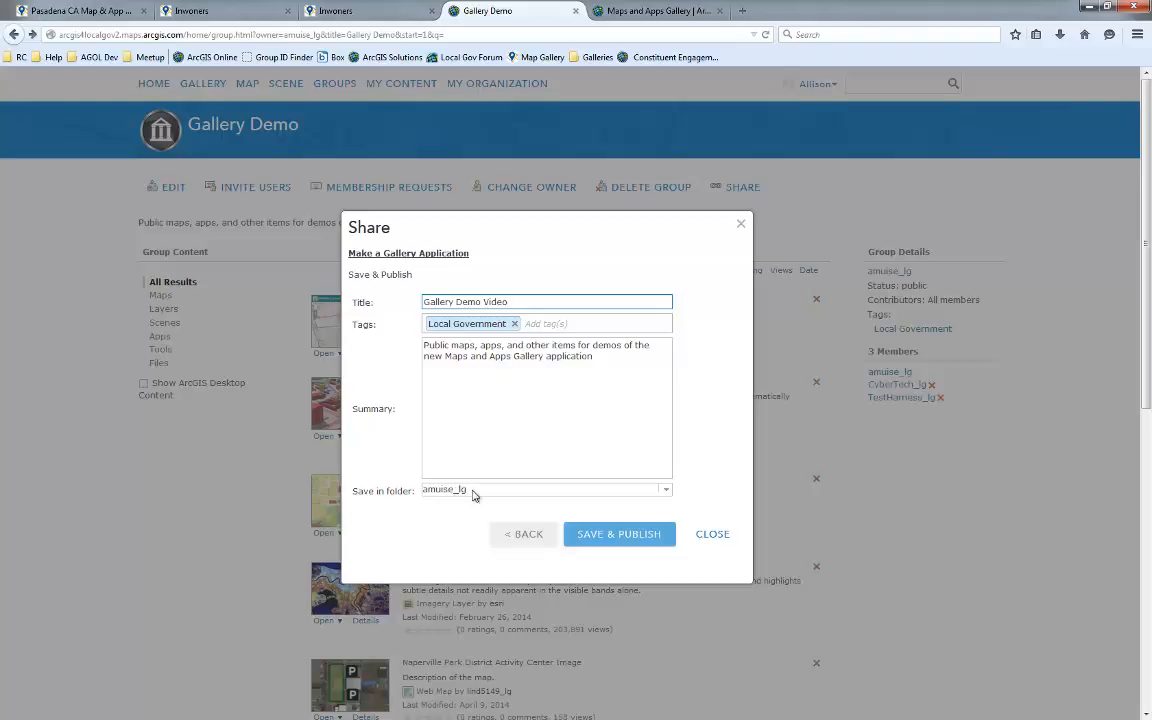
left_click(619, 537)
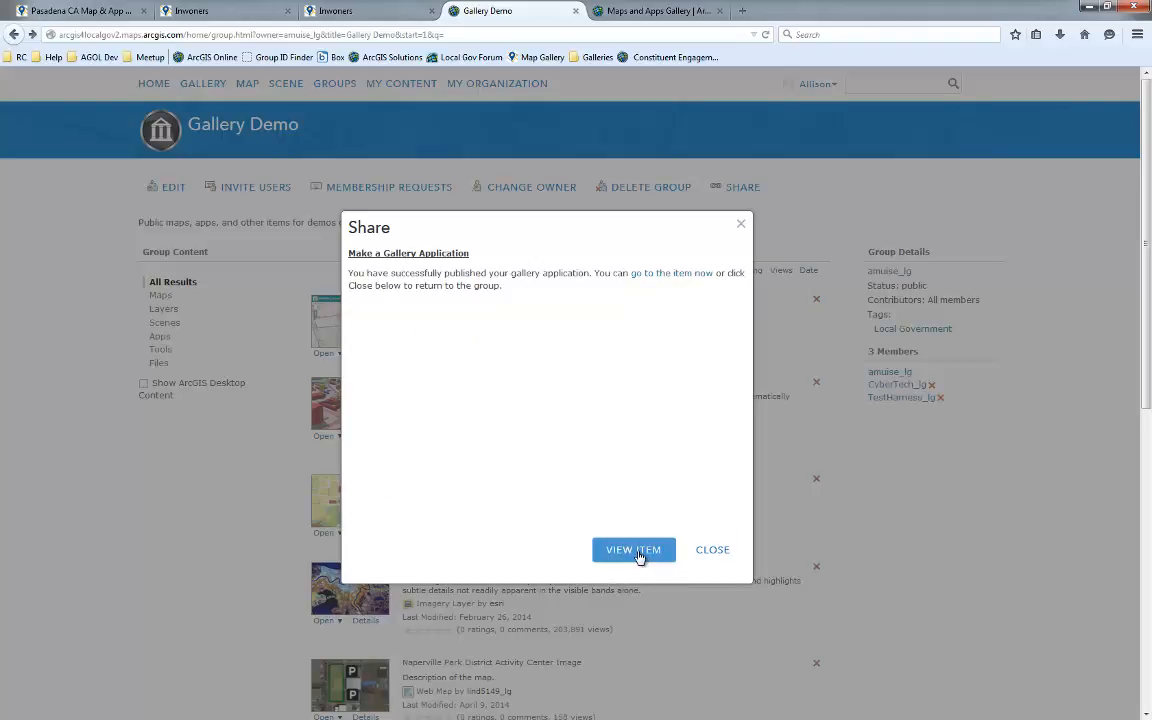
left_click(638, 554)
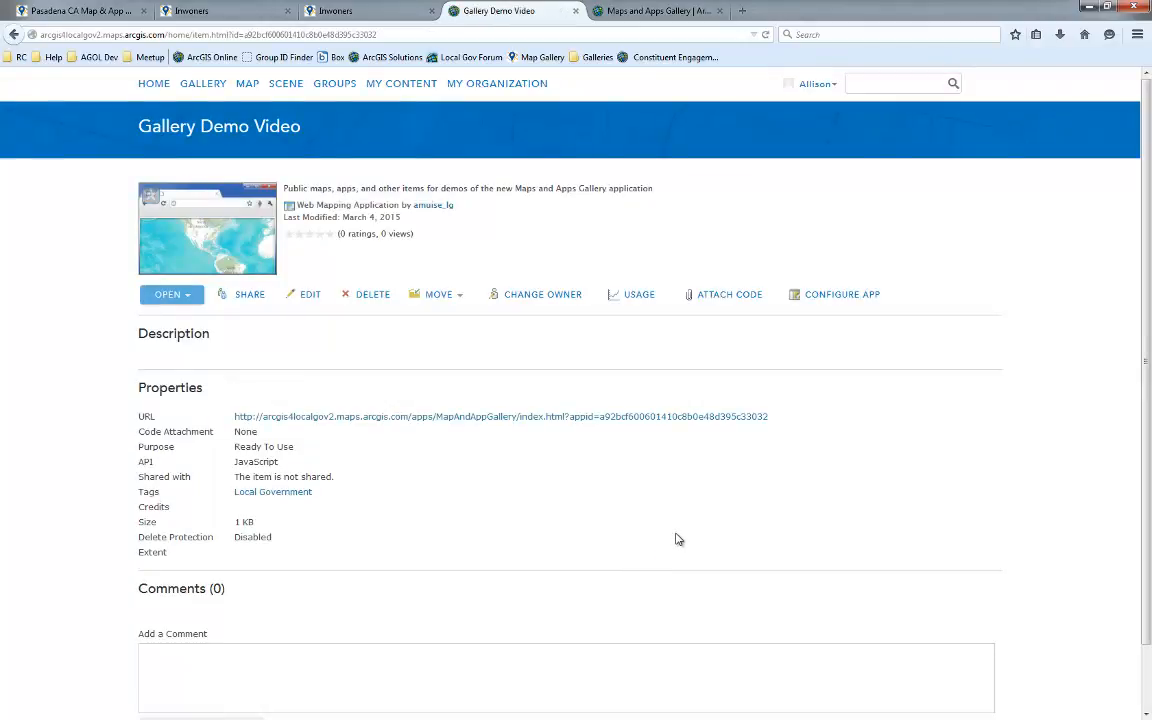
Open the app's configuration and examine the header Title and Icon URL fields
left_click(828, 302)
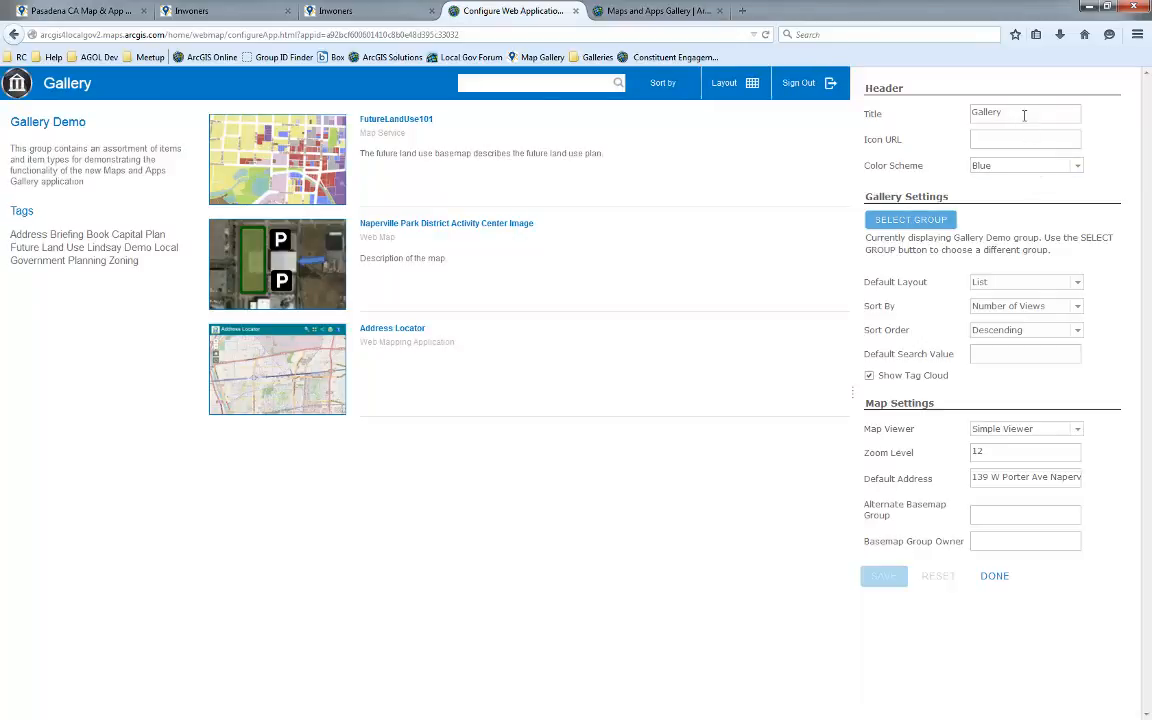
double_click(988, 113)
left_click(995, 111)
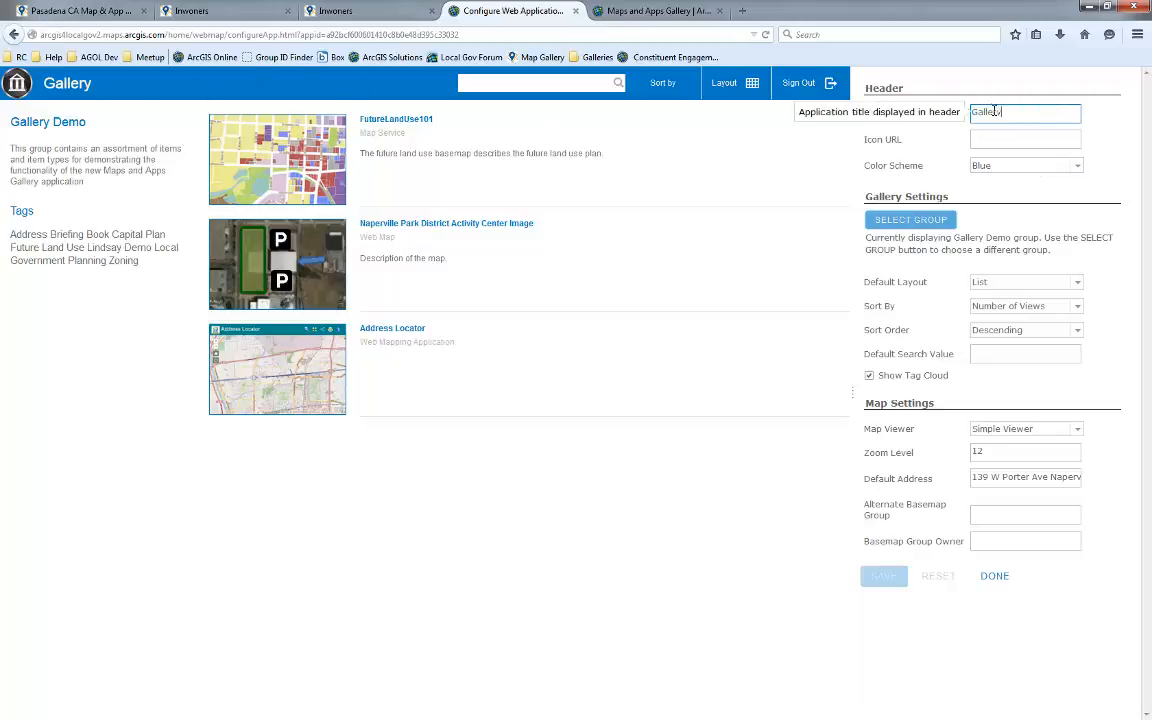
left_click_drag(91, 83, 43, 92)
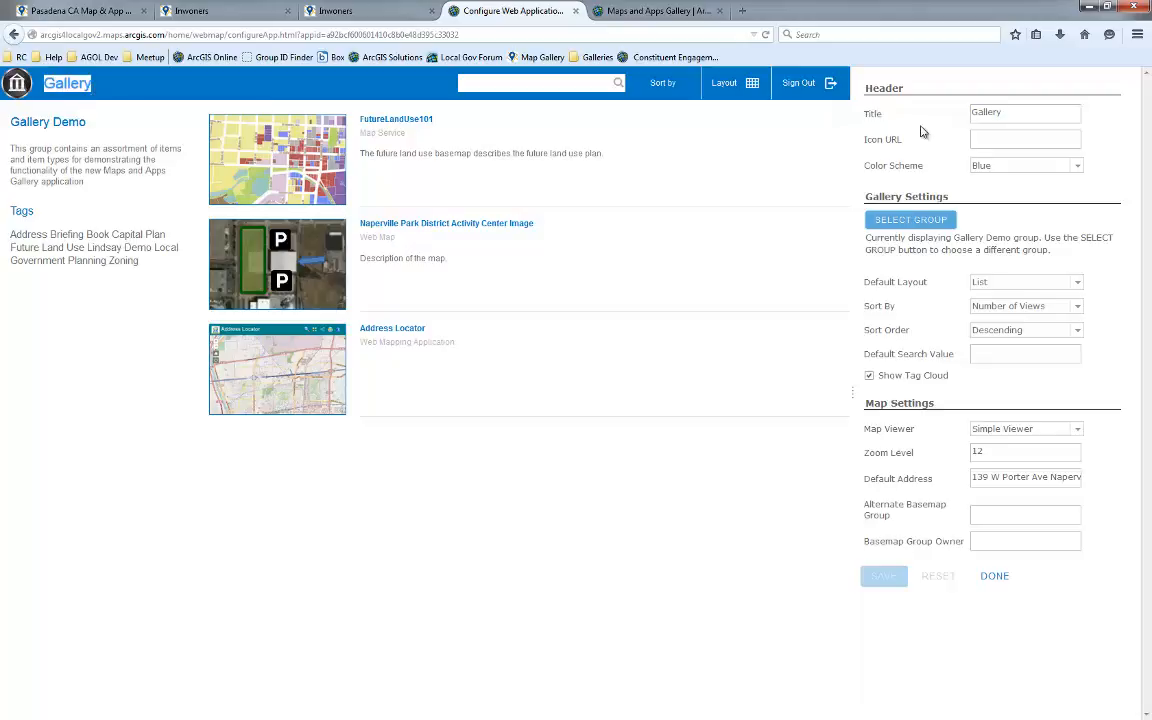
left_click(986, 138)
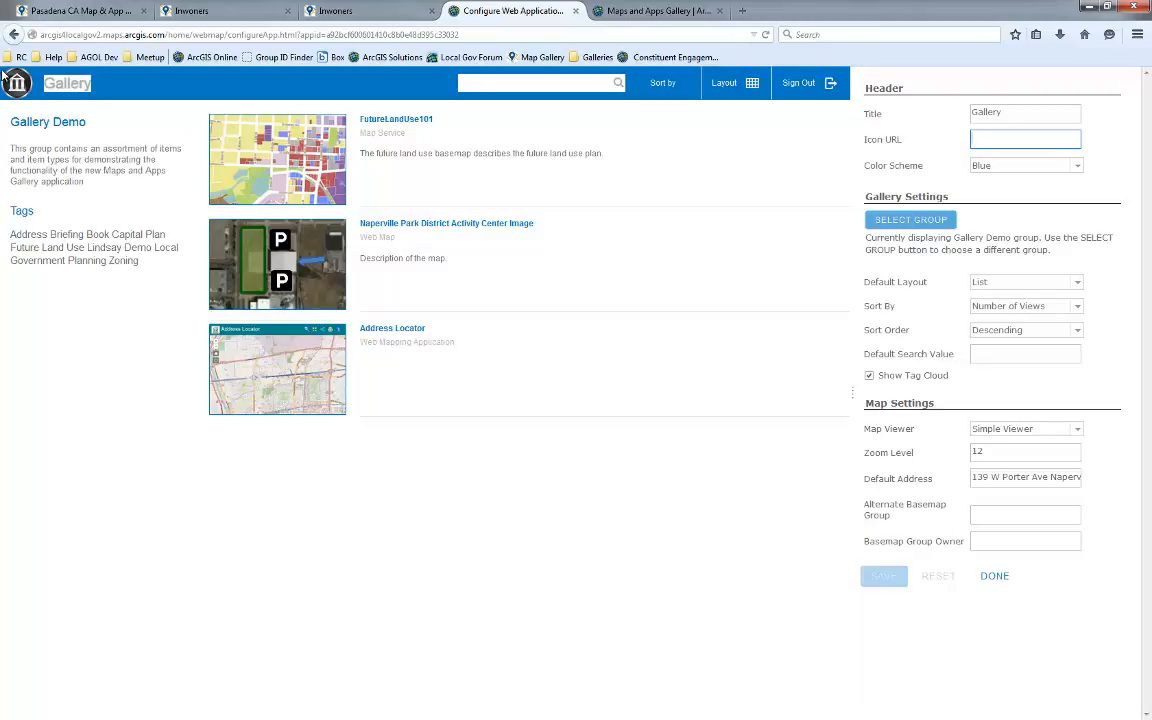
left_click(1013, 111)
double_click(986, 112)
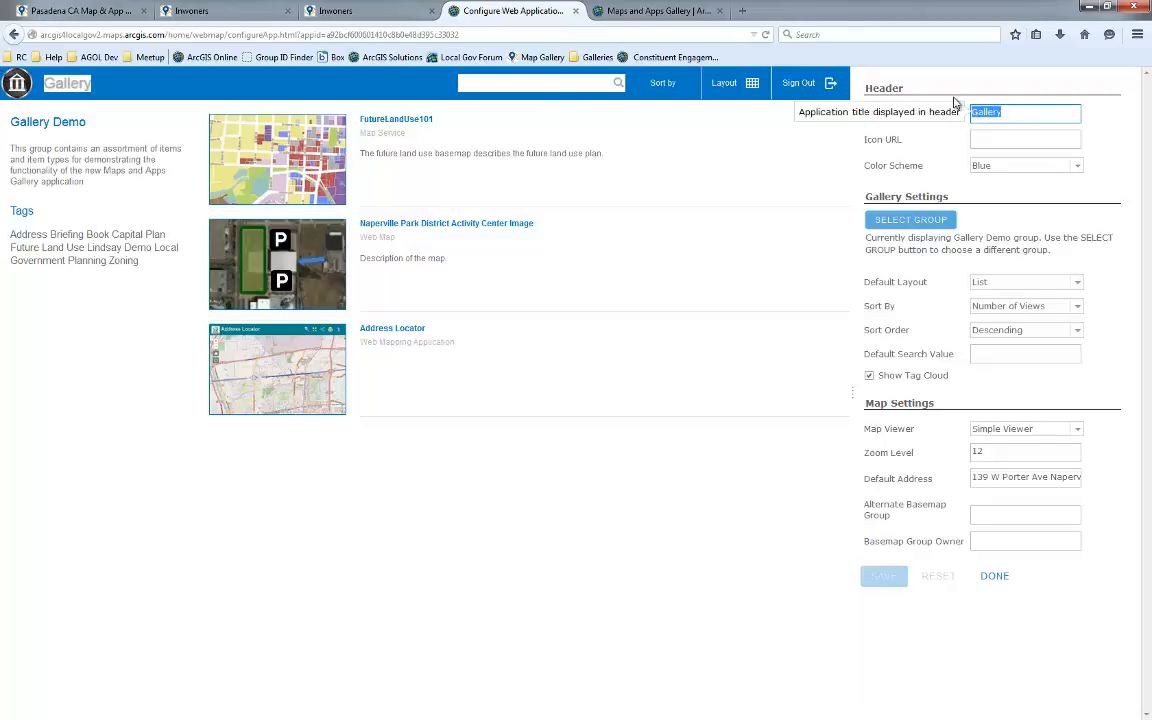
left_click(998, 139)
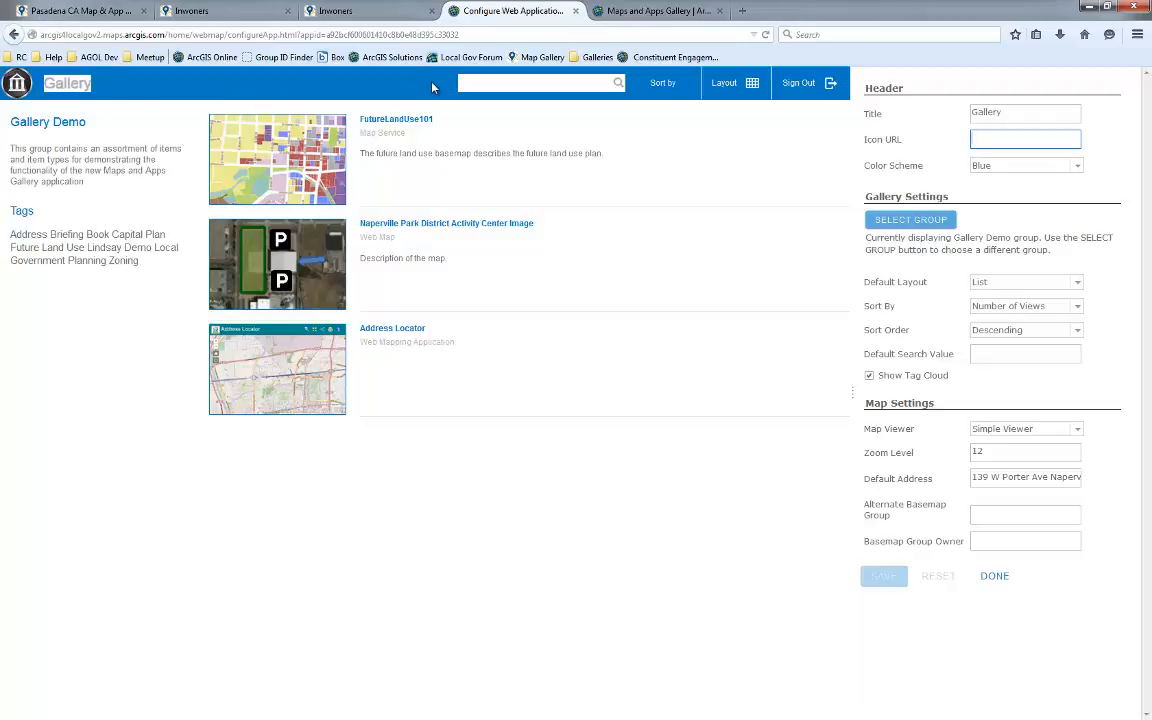
Set the gallery's color scheme to Red and save the configuration
left_click(1068, 167)
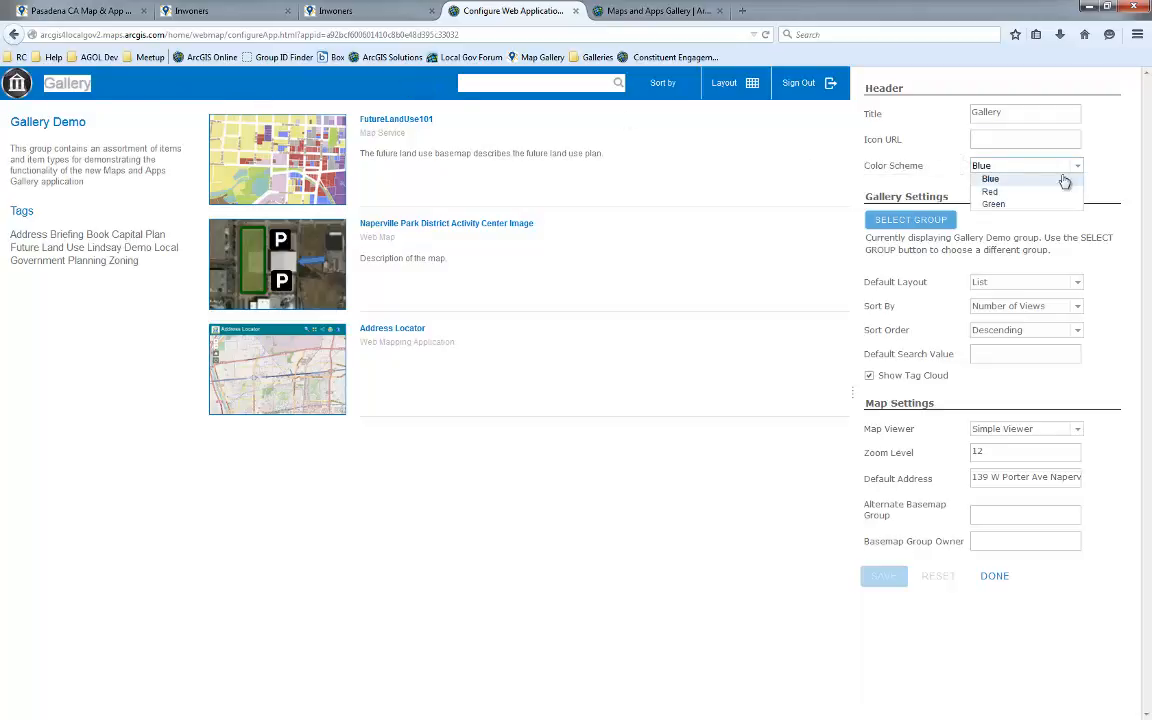
left_click(1000, 192)
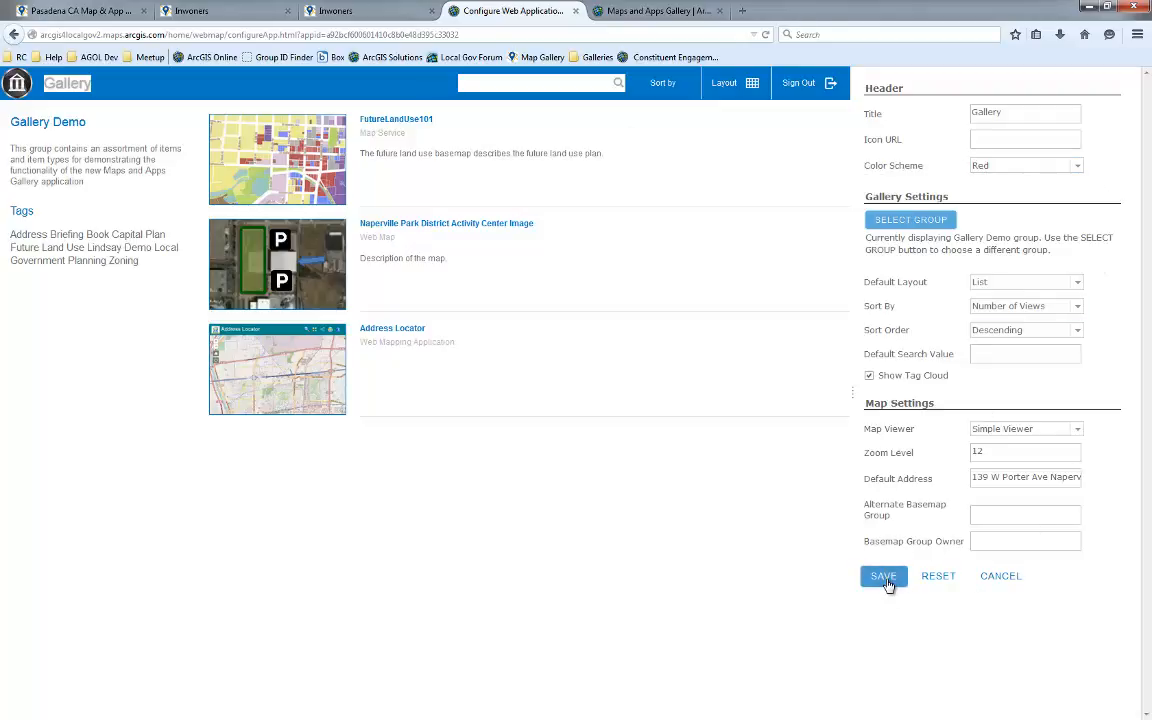
left_click(885, 578)
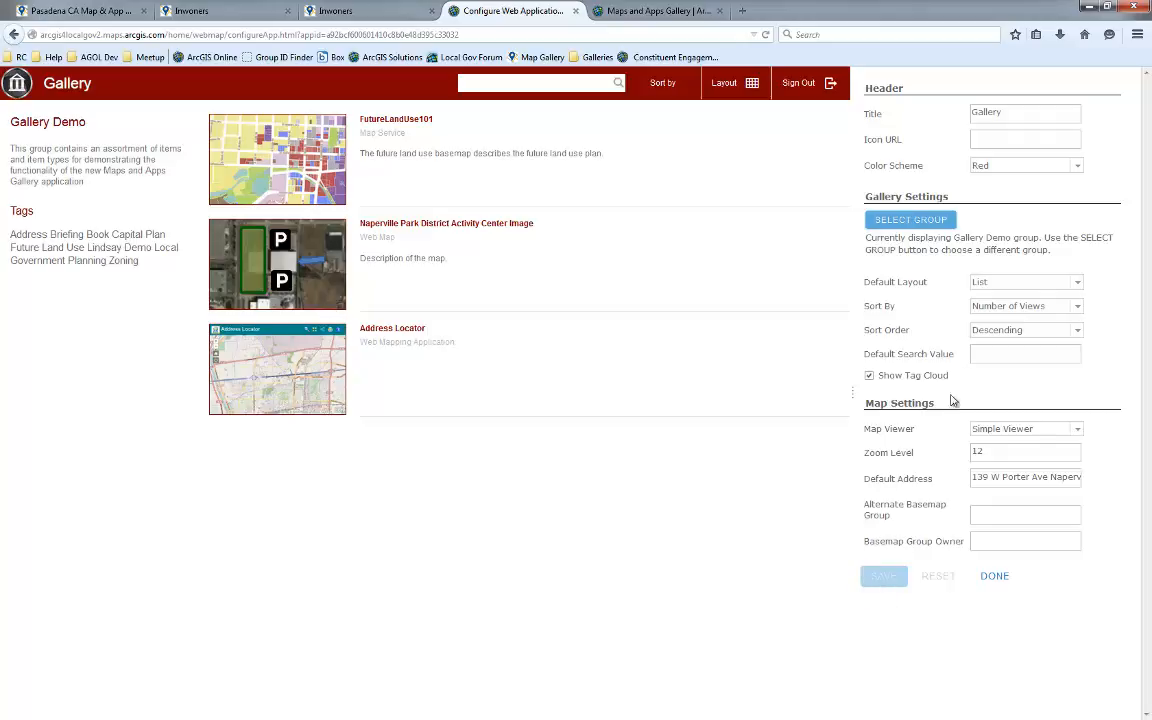
Set the gallery's default layout to Grid, sort by Name in Ascending order, and save the configuration
left_click(1080, 284)
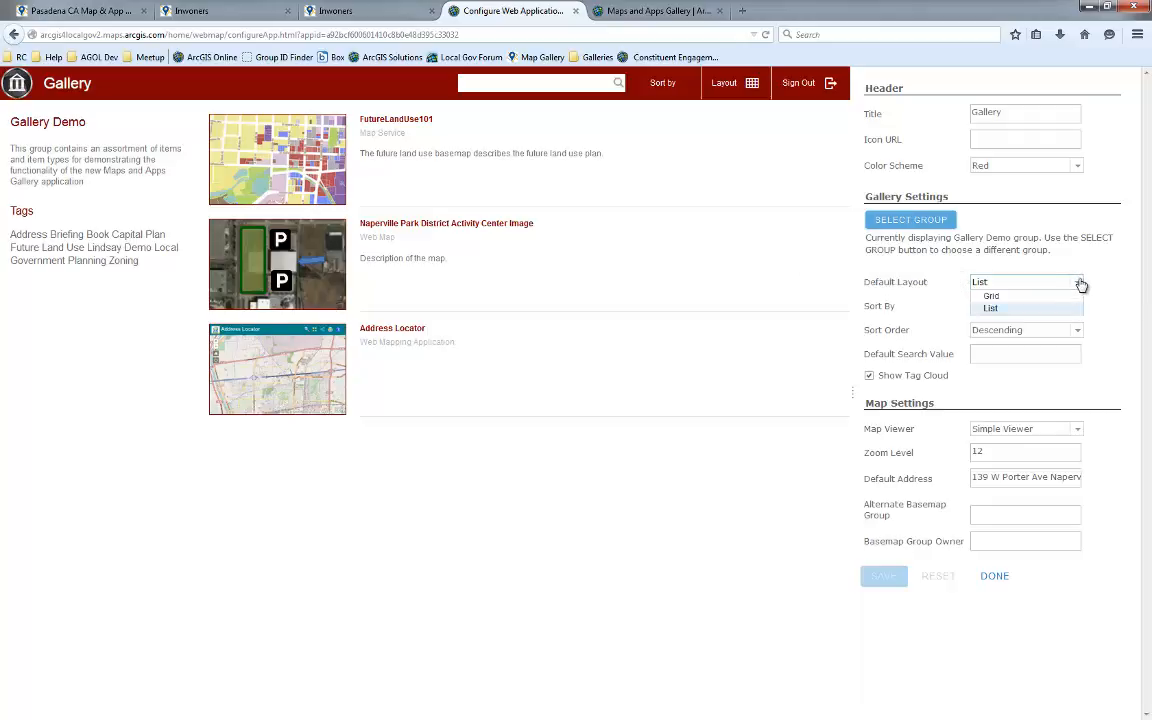
left_click(1020, 300)
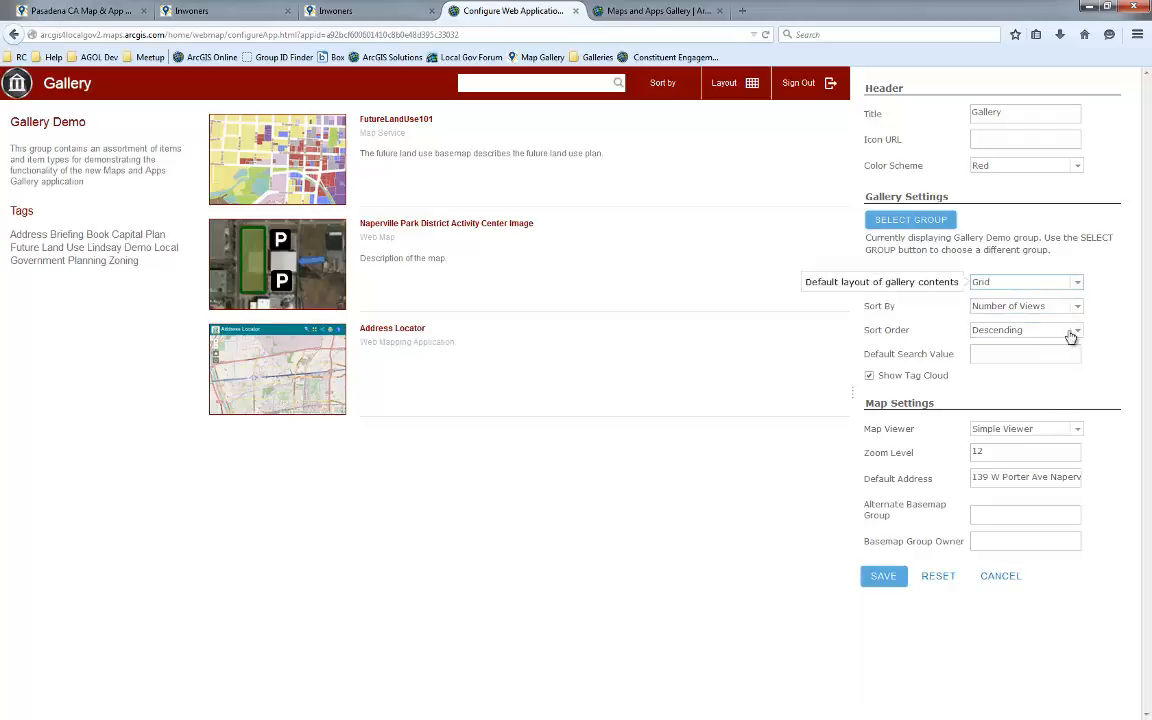
left_click(1077, 308)
left_click(1010, 346)
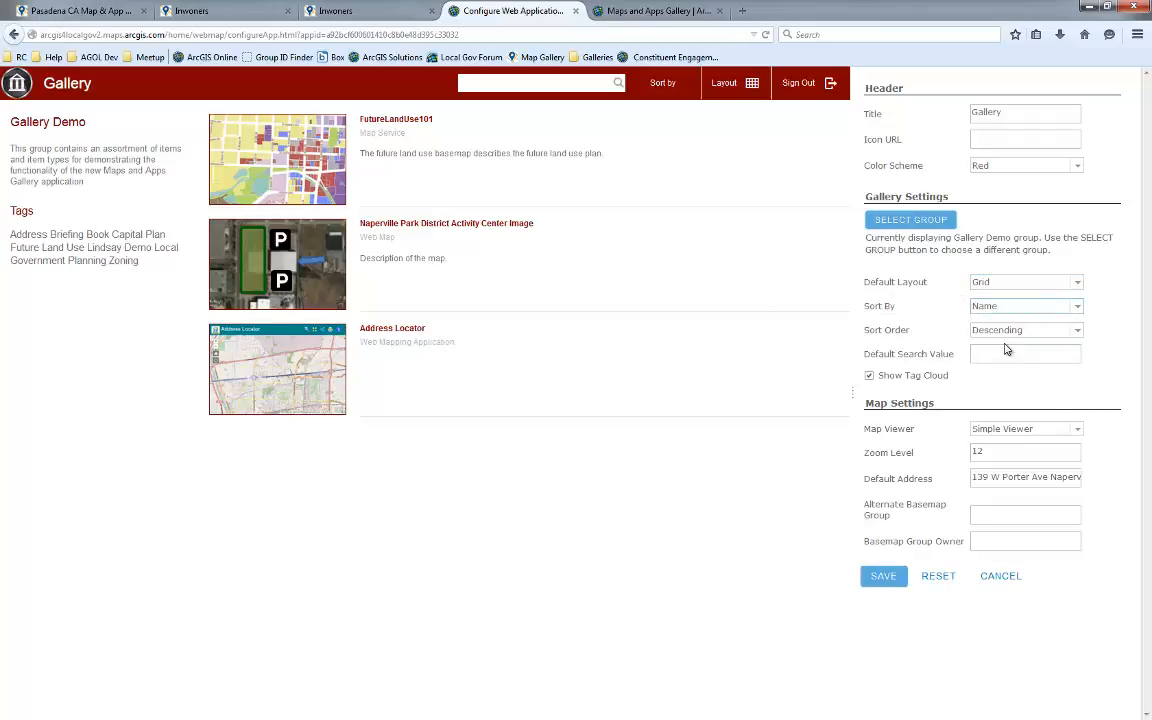
left_click(1005, 331)
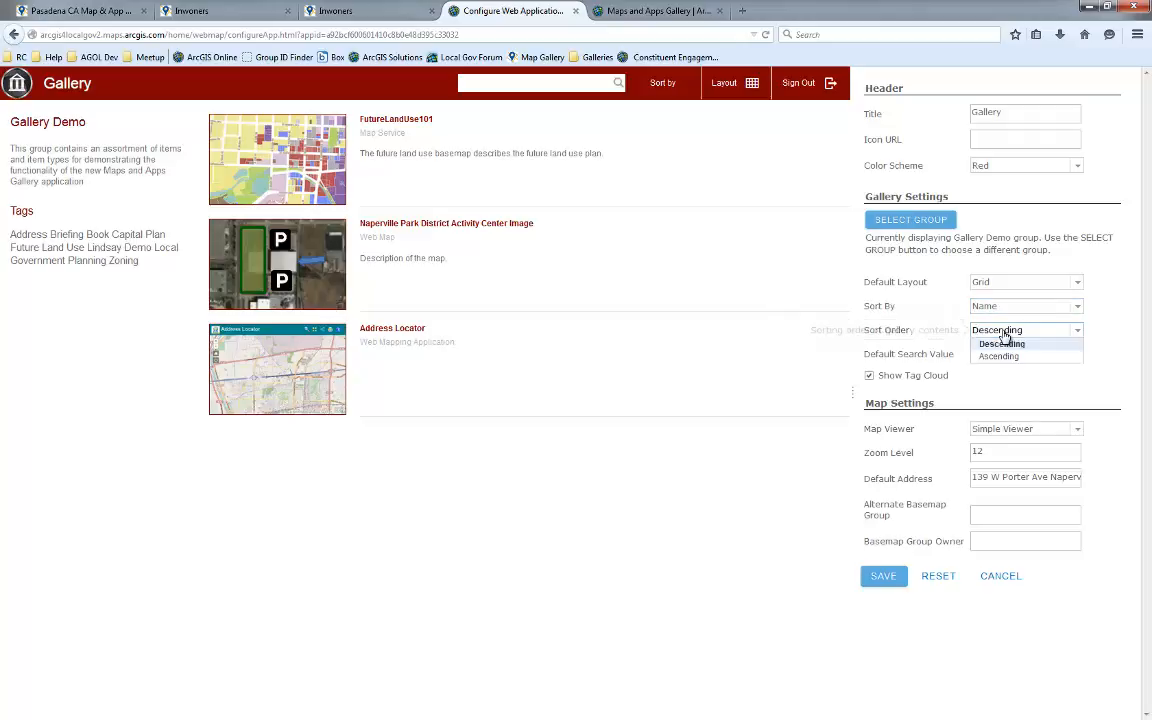
left_click(1001, 357)
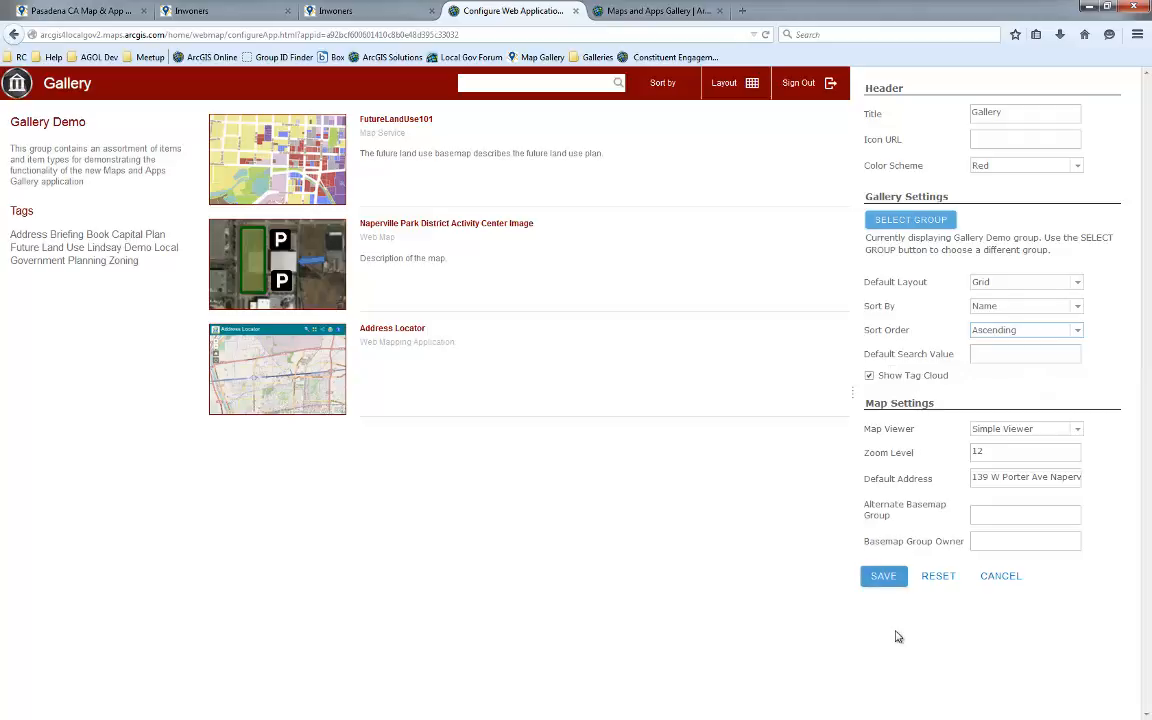
left_click(887, 580)
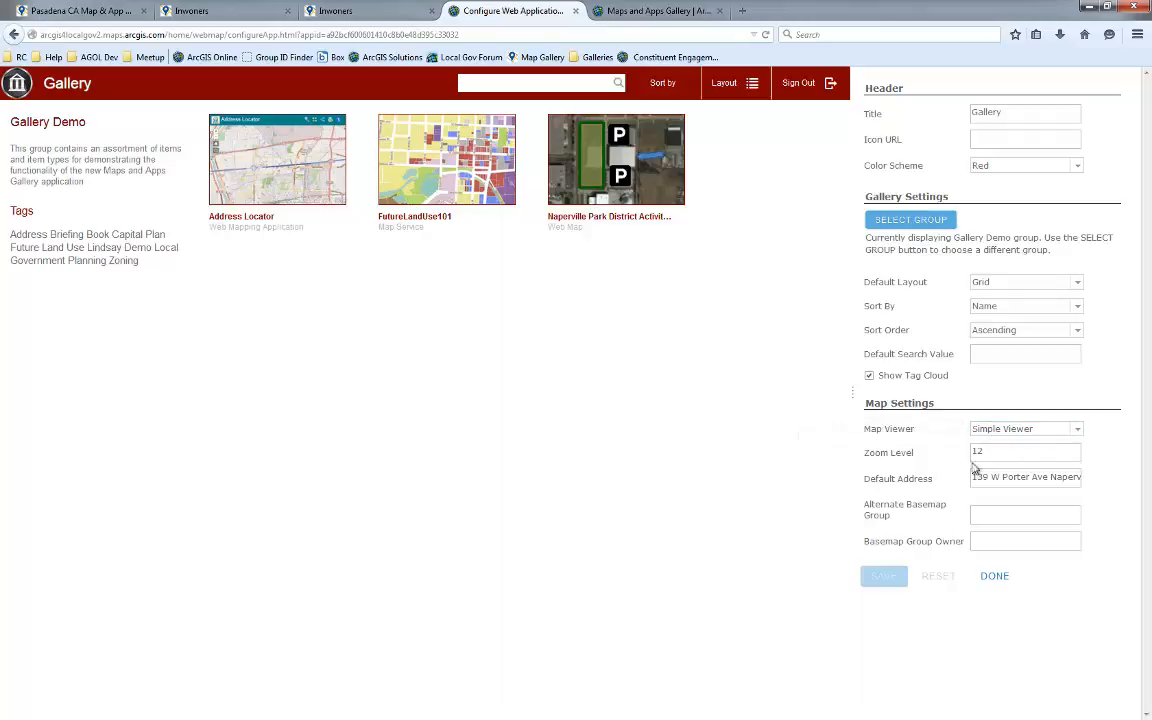
Try switching the map viewer to Map Viewer, then return it to Simple Viewer
left_click(1077, 430)
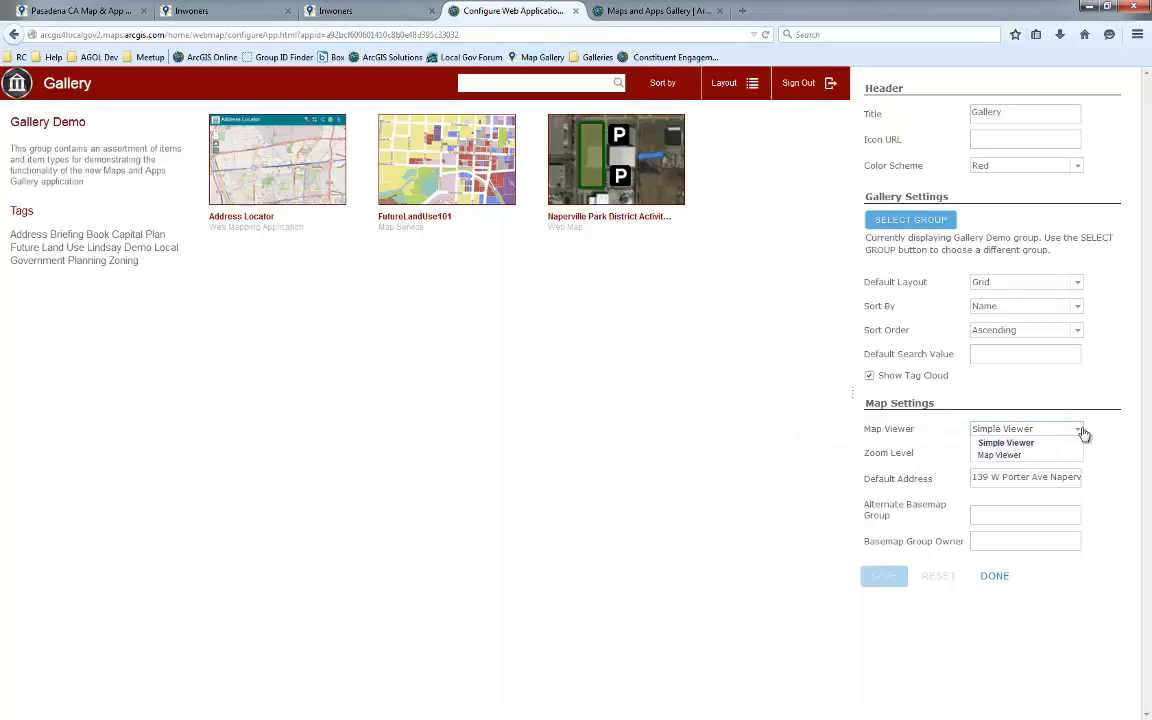
left_click(1000, 456)
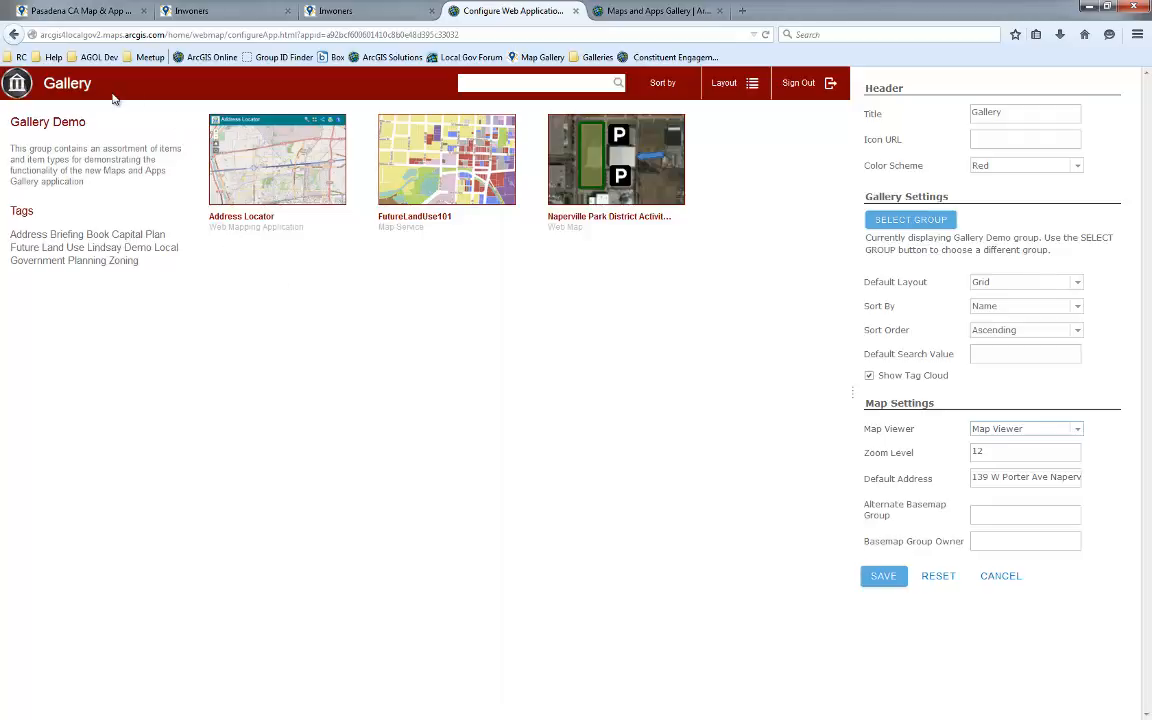
left_click(1073, 430)
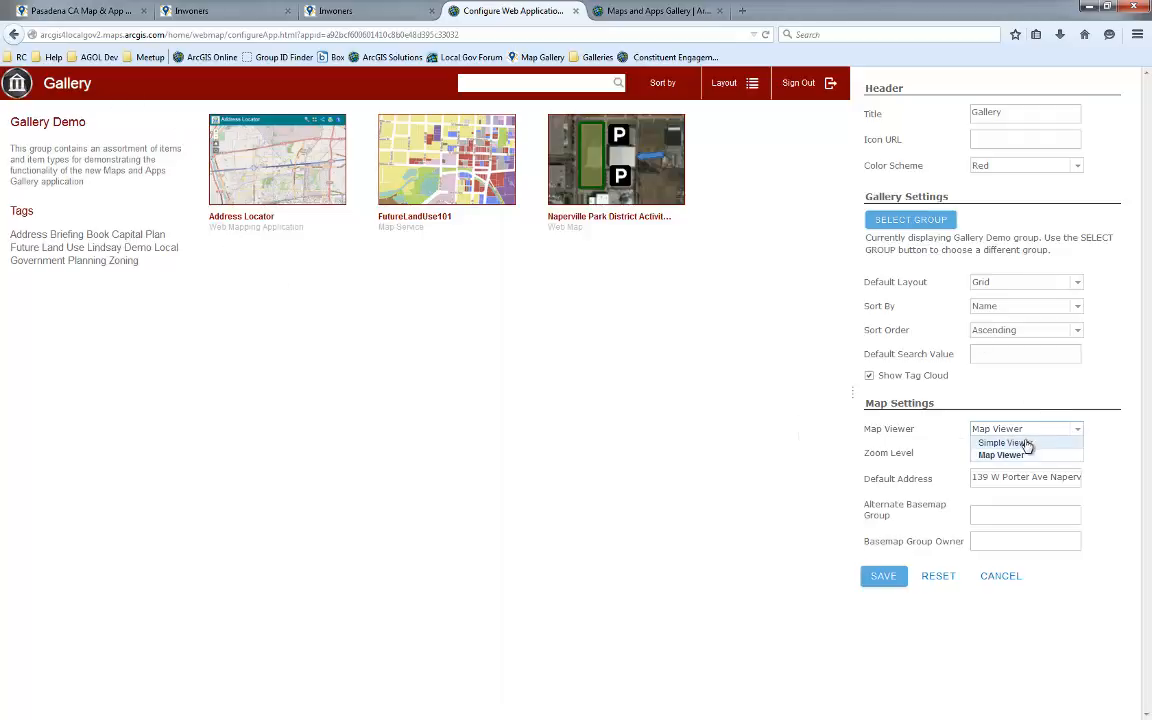
left_click(958, 442)
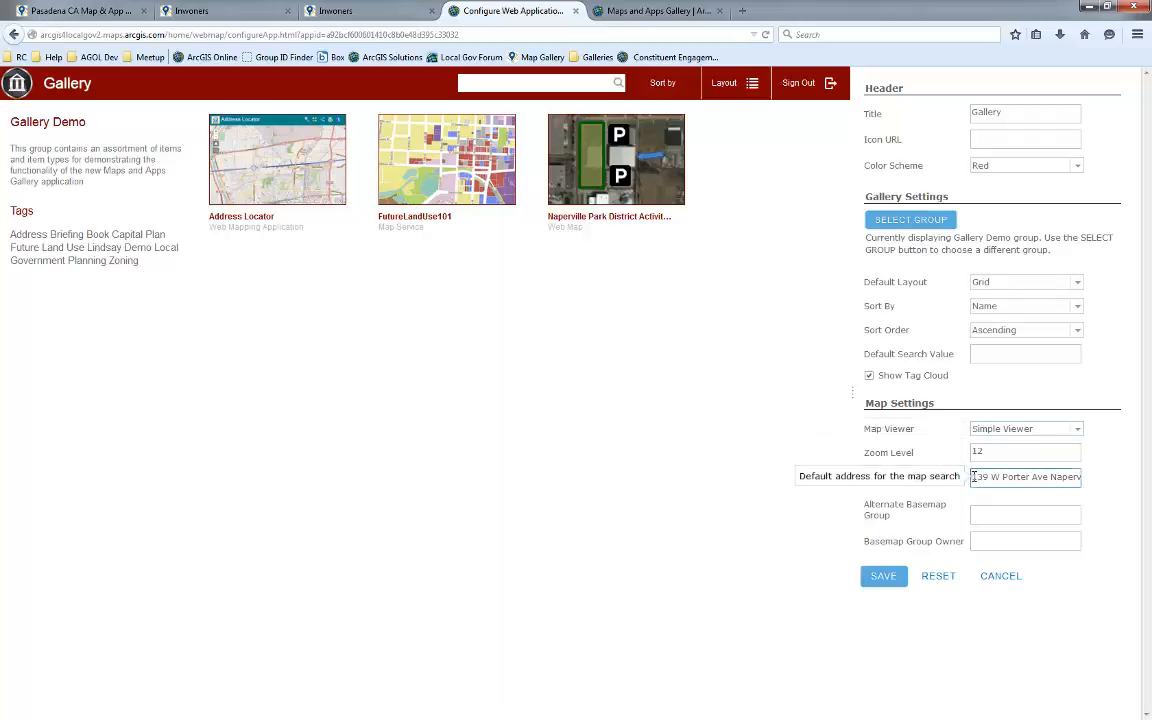
Review the full Default Address value and open the FutureLandUse101 map in the gallery preview
left_click_drag(973, 477, 1107, 463)
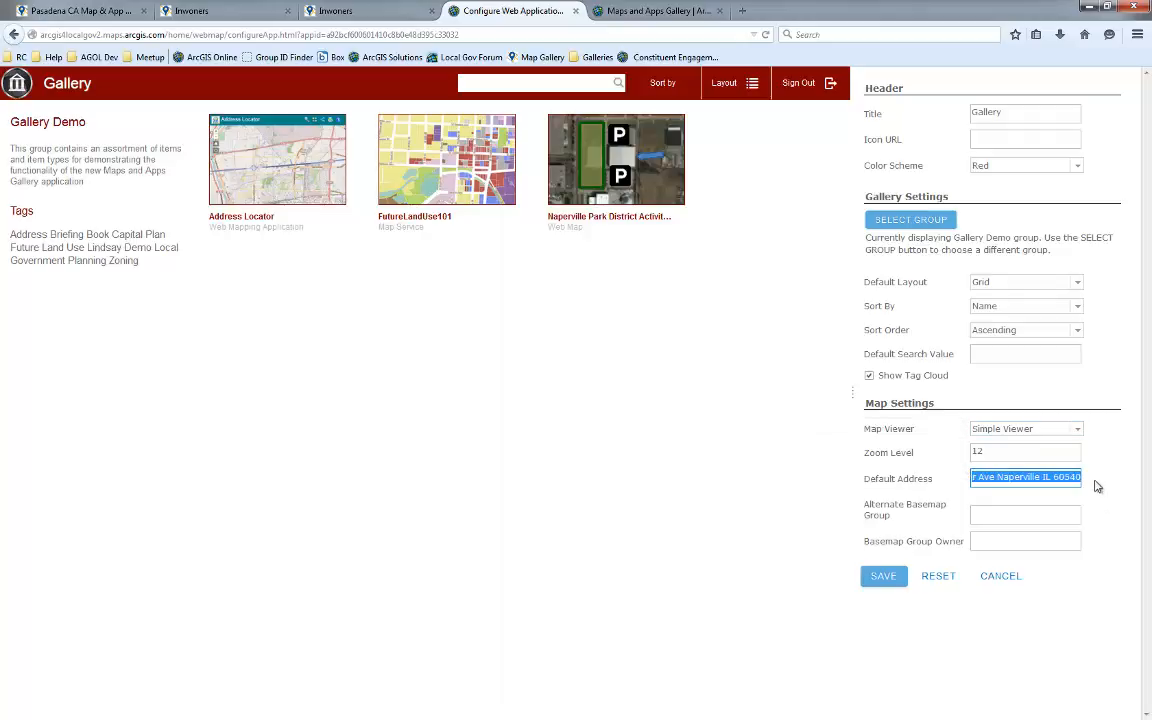
left_click(1093, 480)
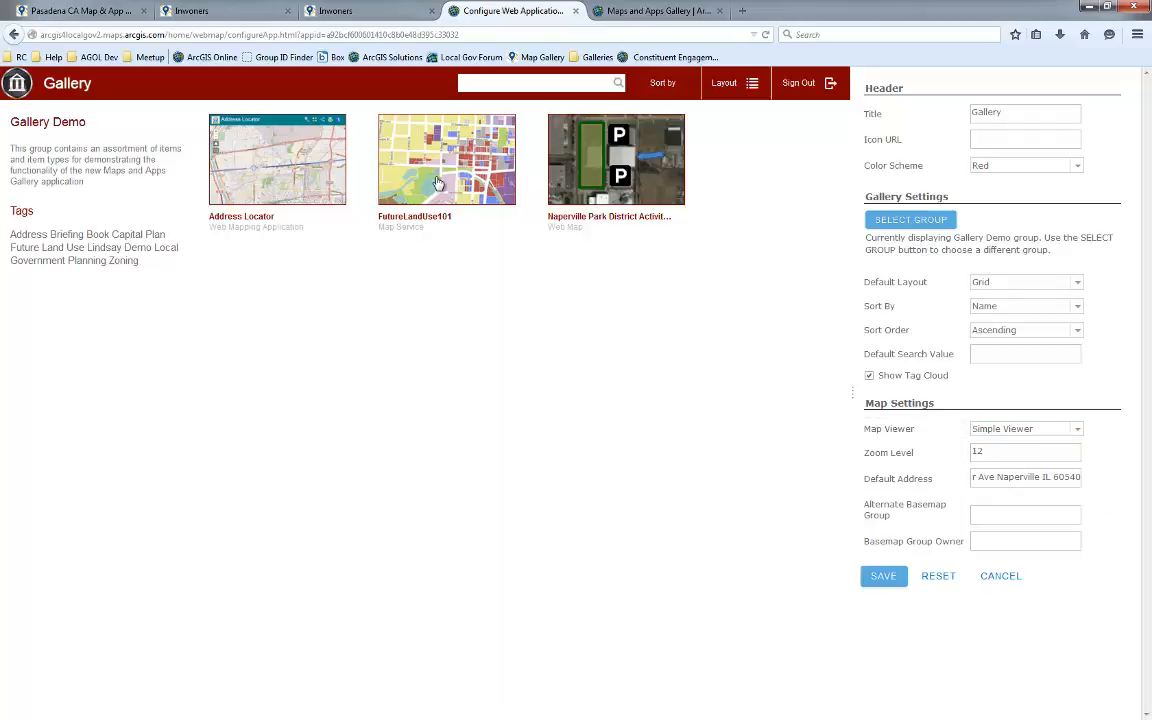
left_click(390, 168)
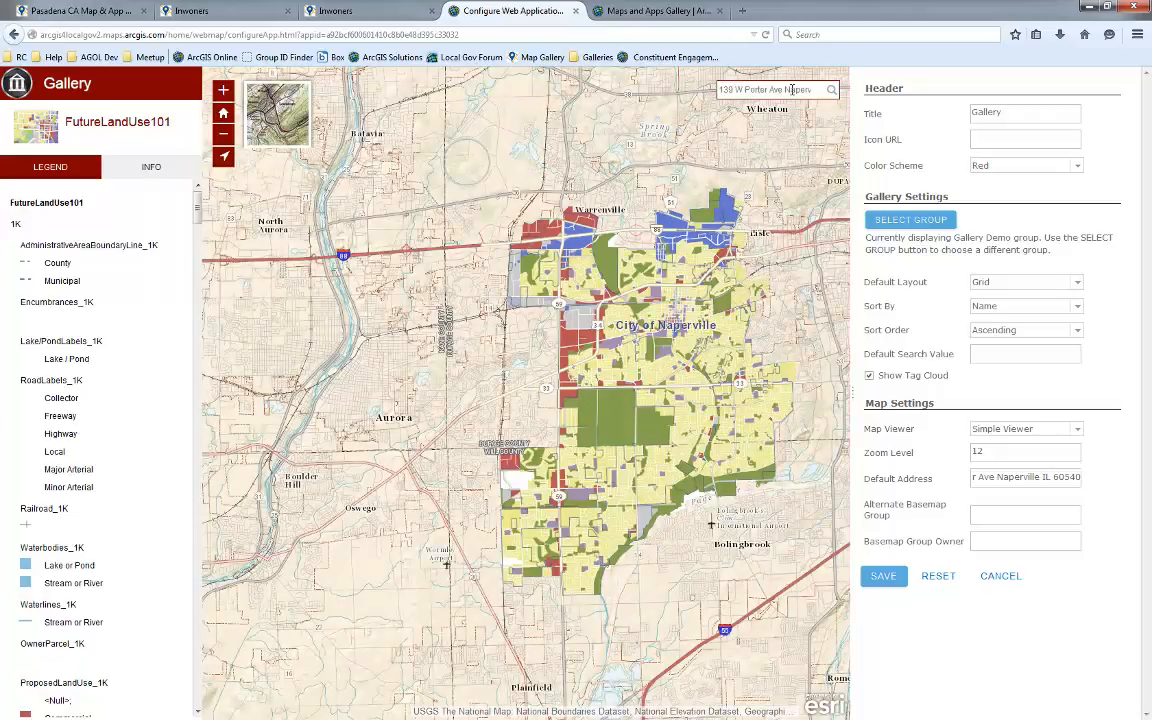
Review the map's overview and the basemap group fields, then save the configuration and finish
left_click(1041, 479)
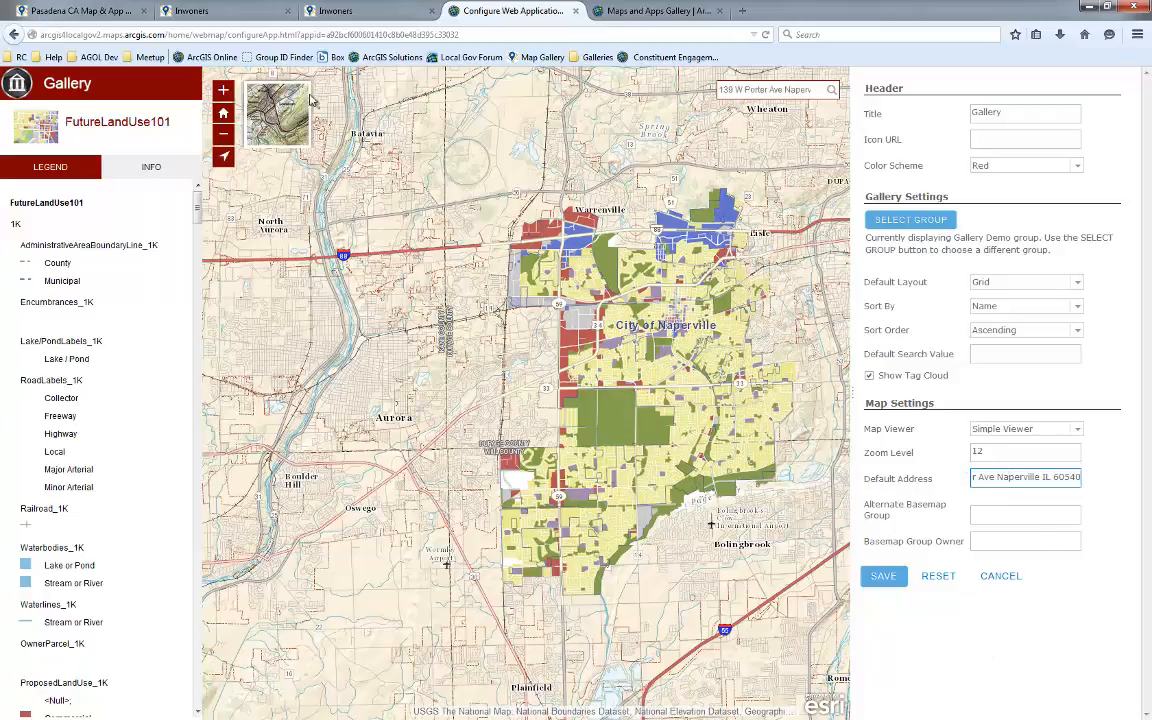
left_click(276, 118)
left_click(276, 118)
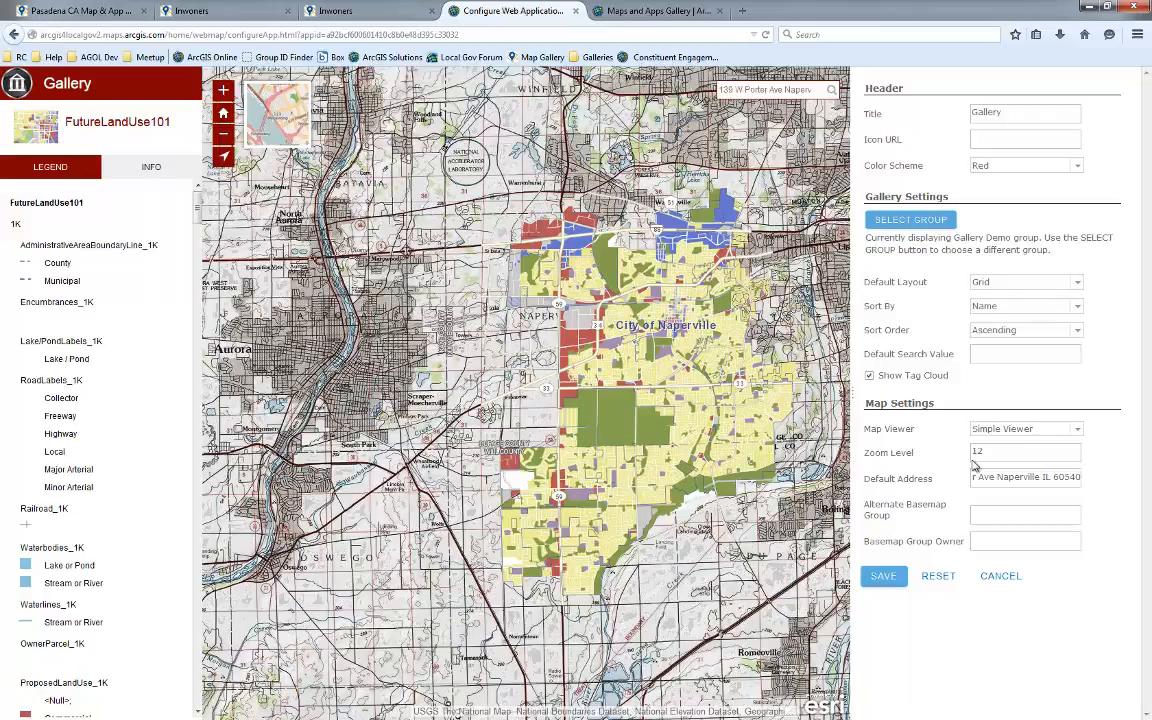
left_click(990, 515)
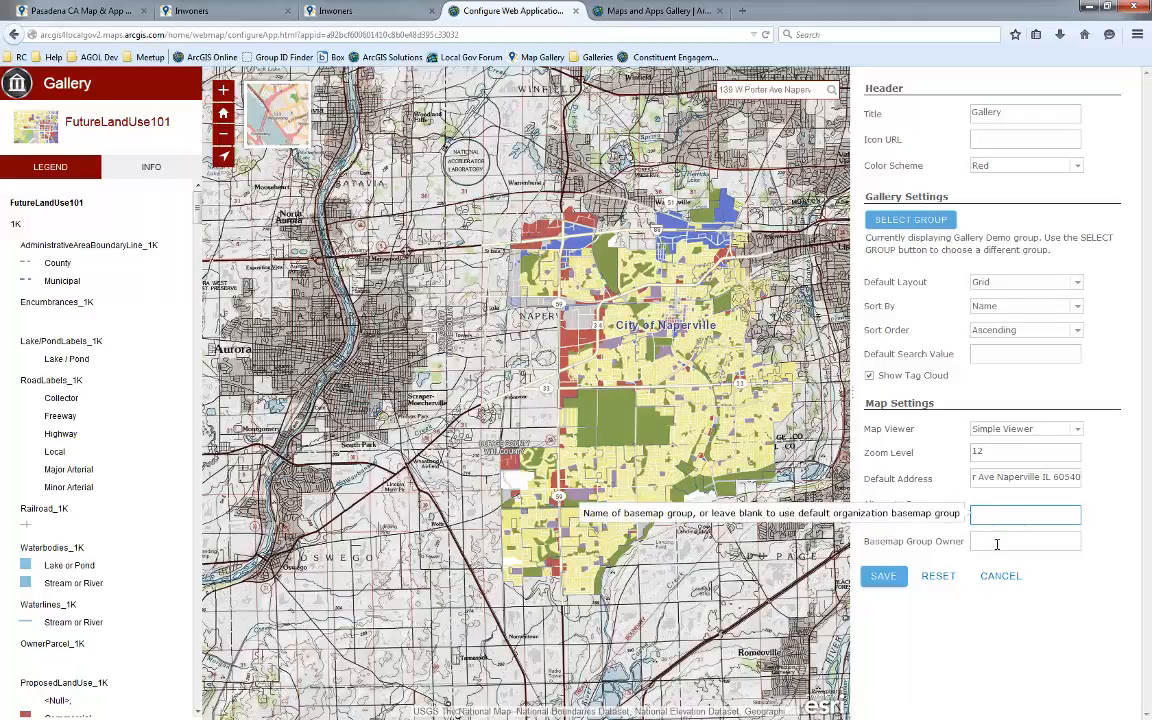
left_click(997, 543)
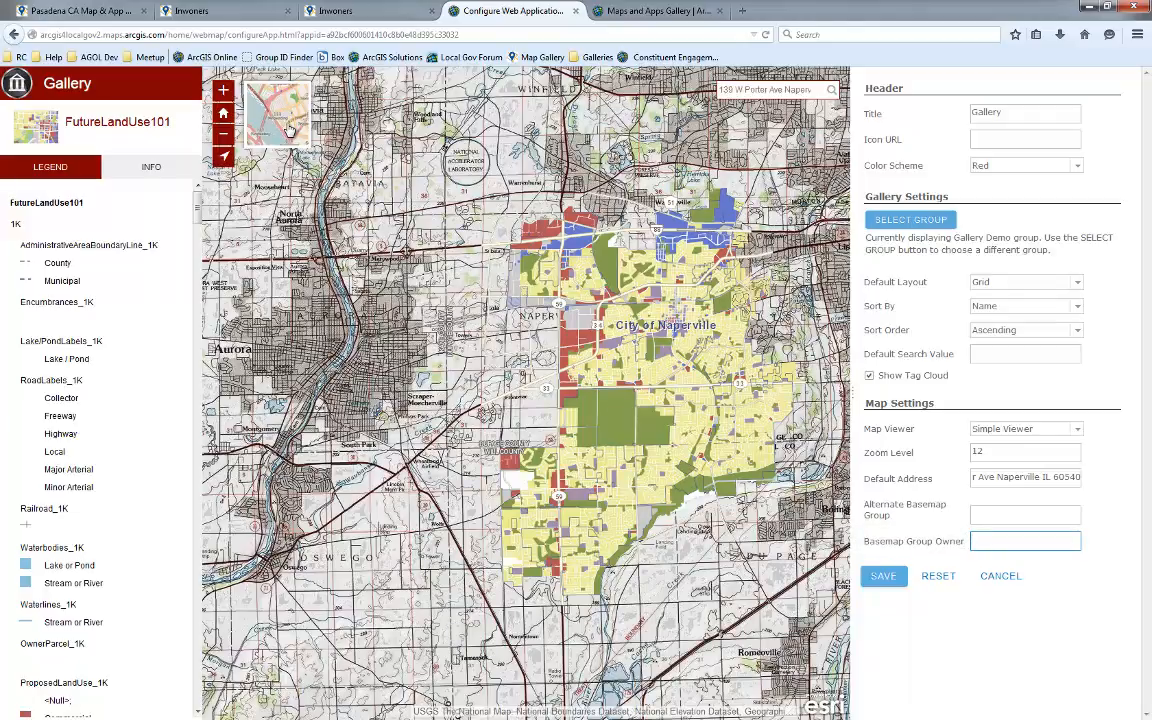
left_click(885, 578)
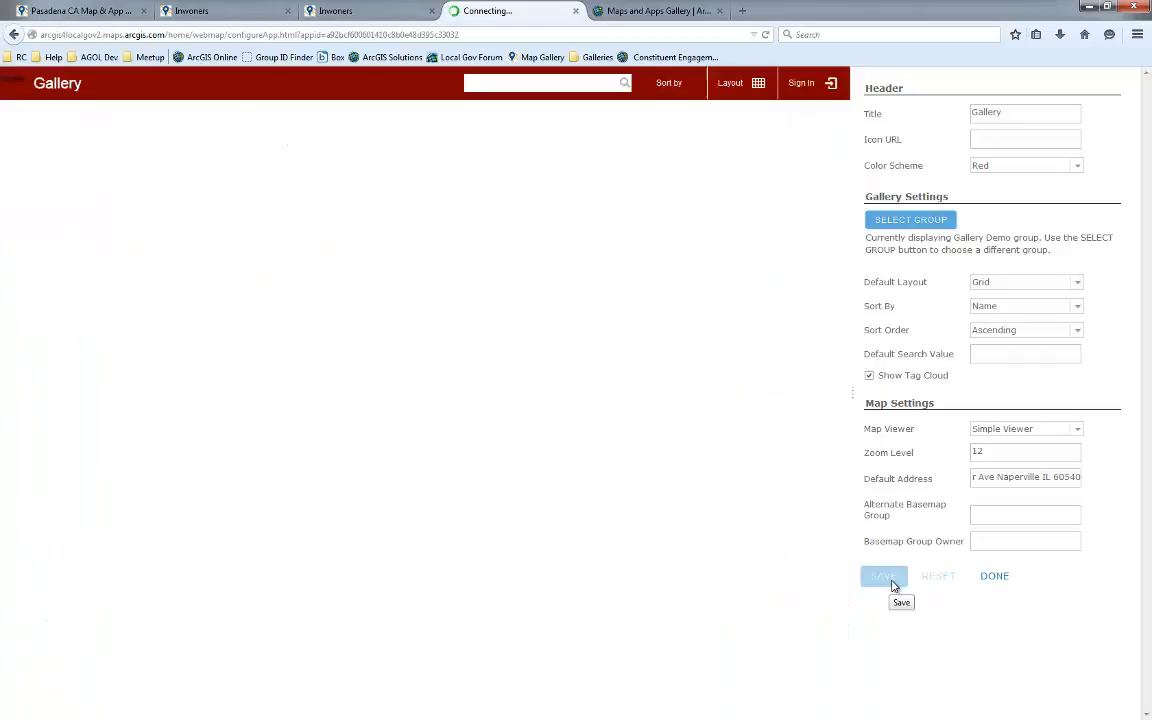
left_click(996, 578)
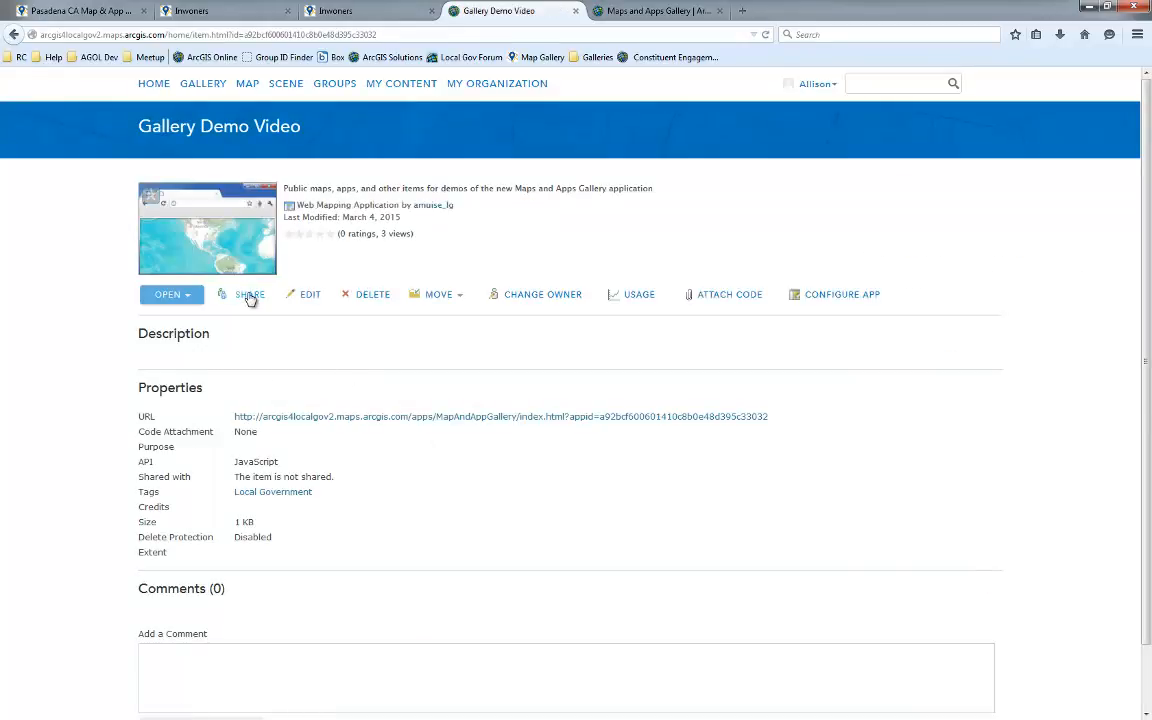
Share the gallery app with Everyone (public) and the Gallery Demo group
left_click(250, 295)
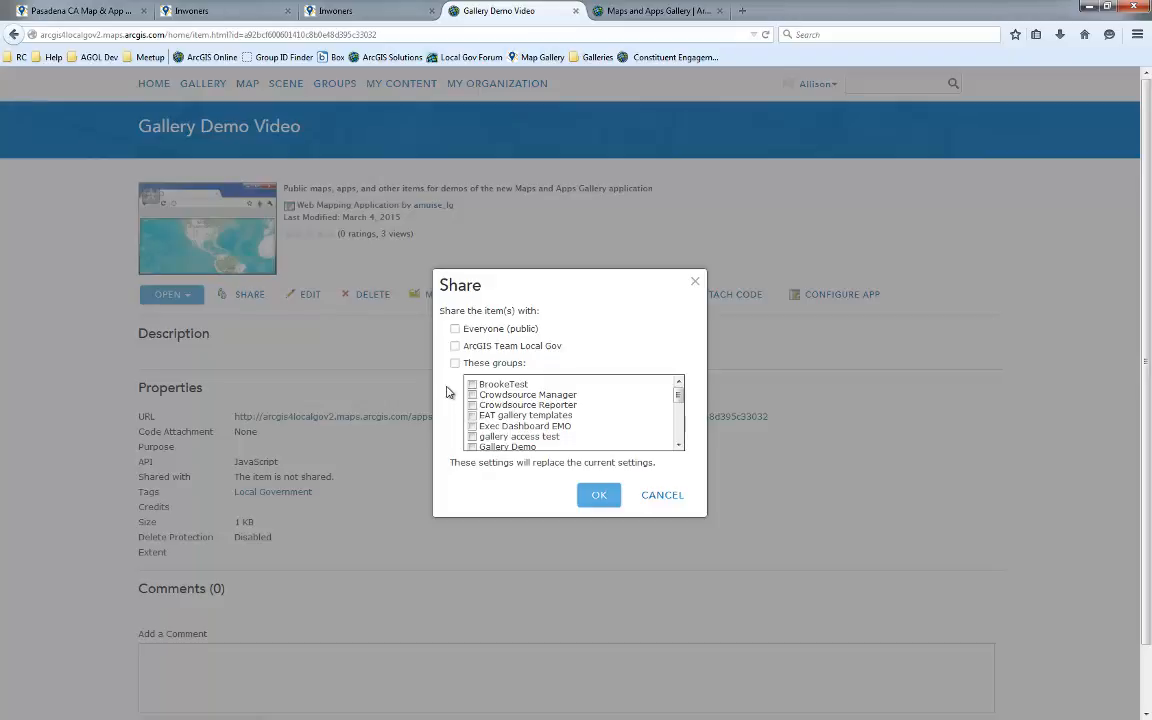
left_click(456, 330)
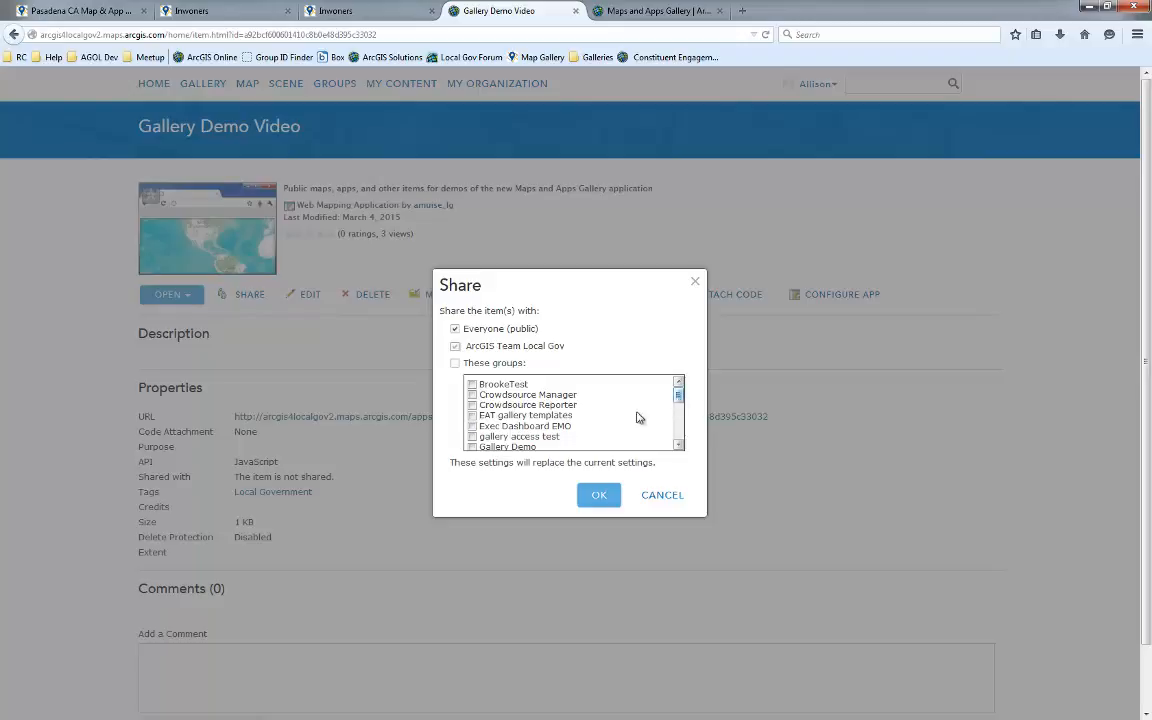
left_click(472, 447)
scroll(612, 431, "down", 1)
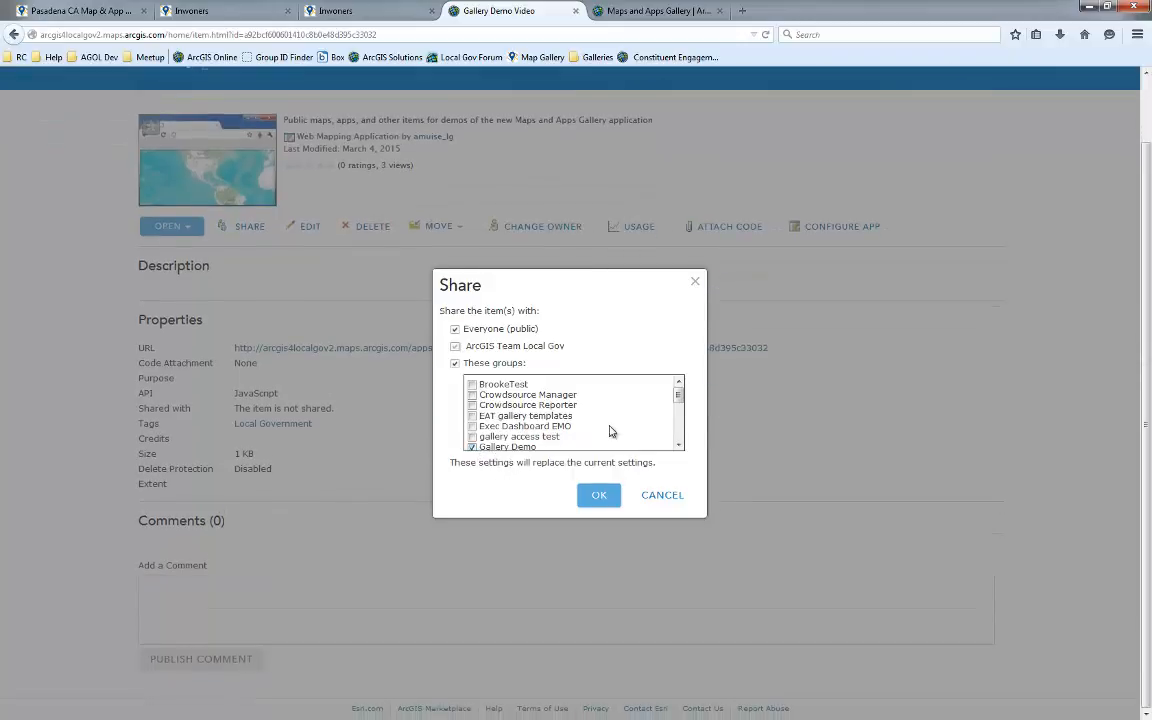
scroll(676, 395, "down", 1)
left_click(600, 495)
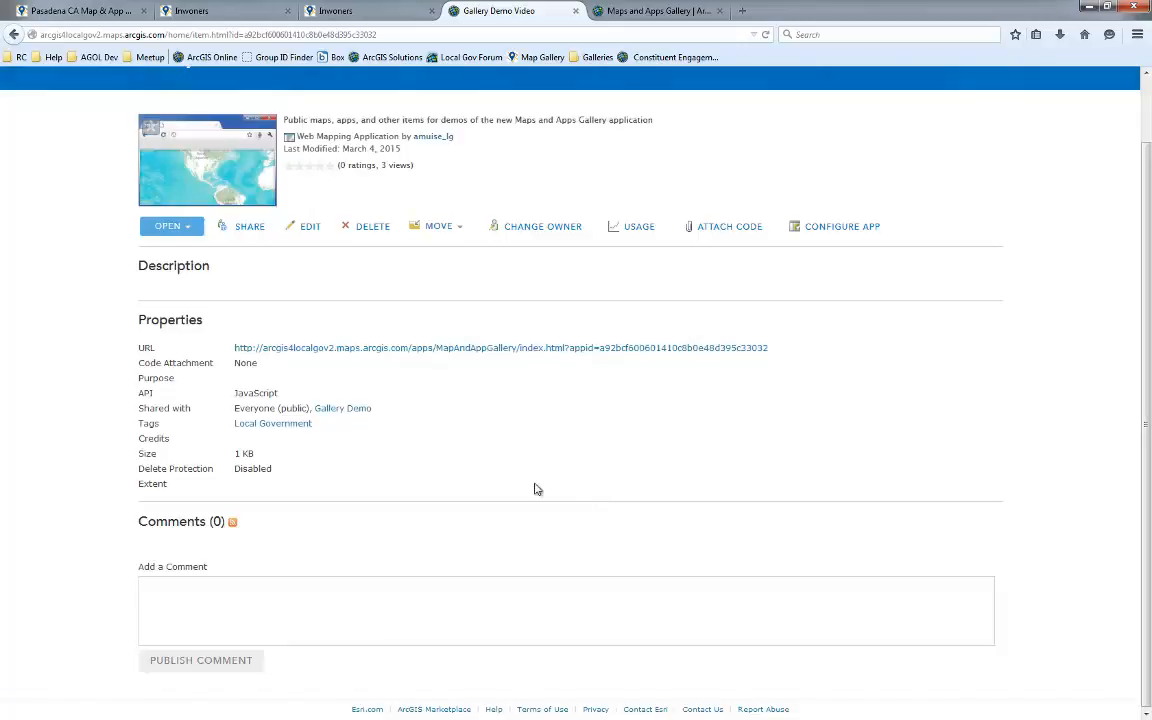
Open the published gallery app and view the Gallery Demo Video item listed inside it
left_click(205, 180)
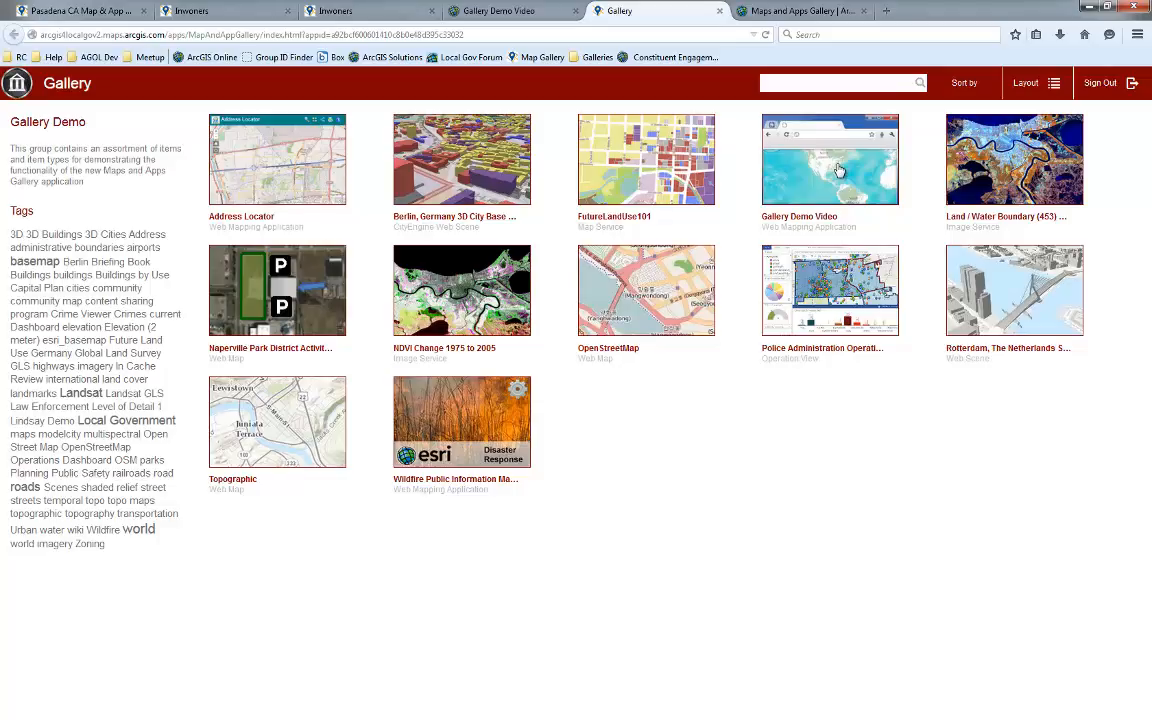
left_click(528, 11)
left_click(620, 11)
left_click(826, 170)
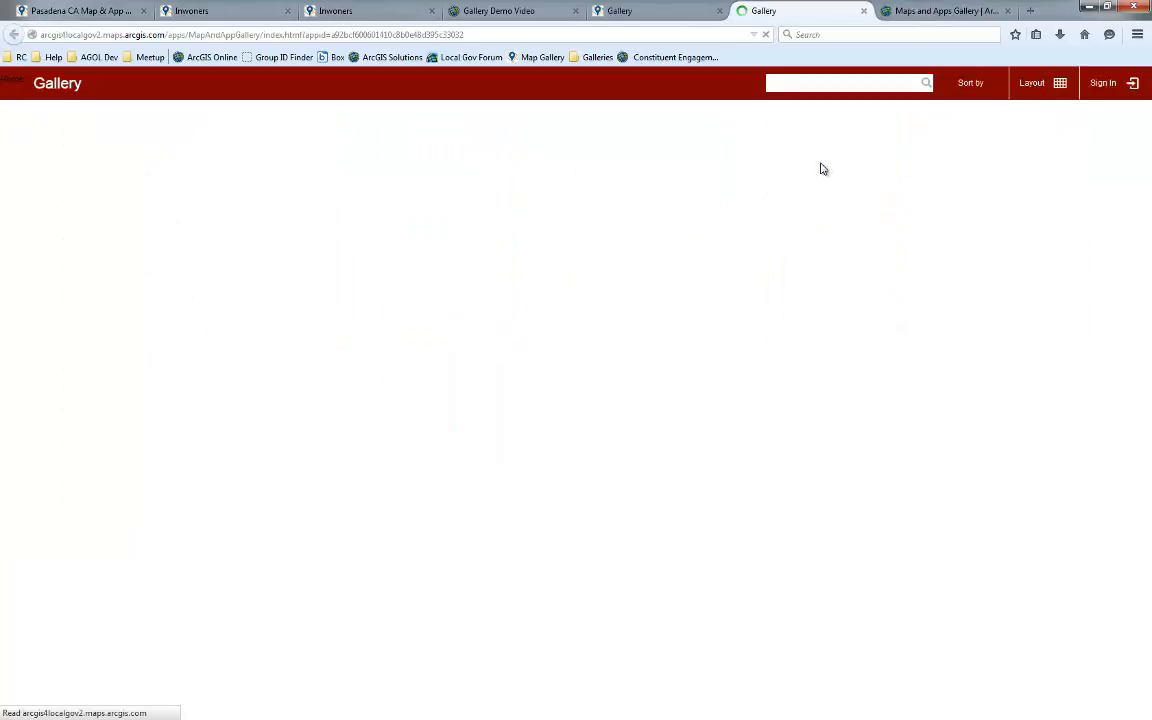
left_click(650, 13)
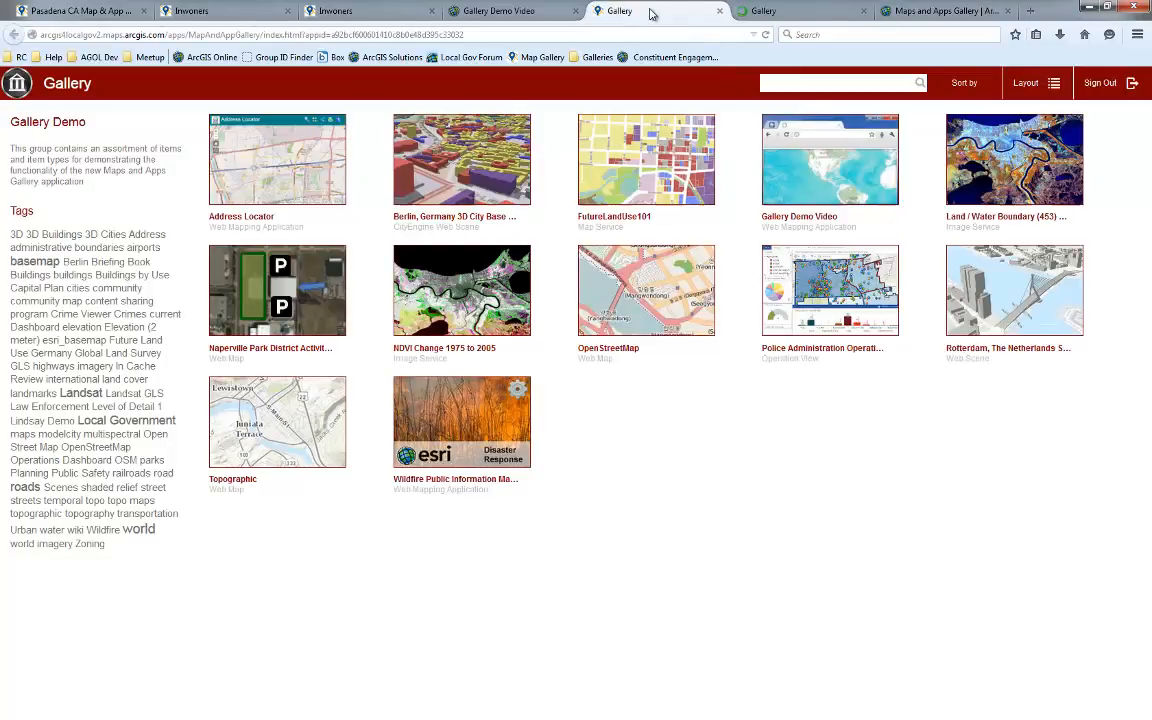
left_click(503, 13)
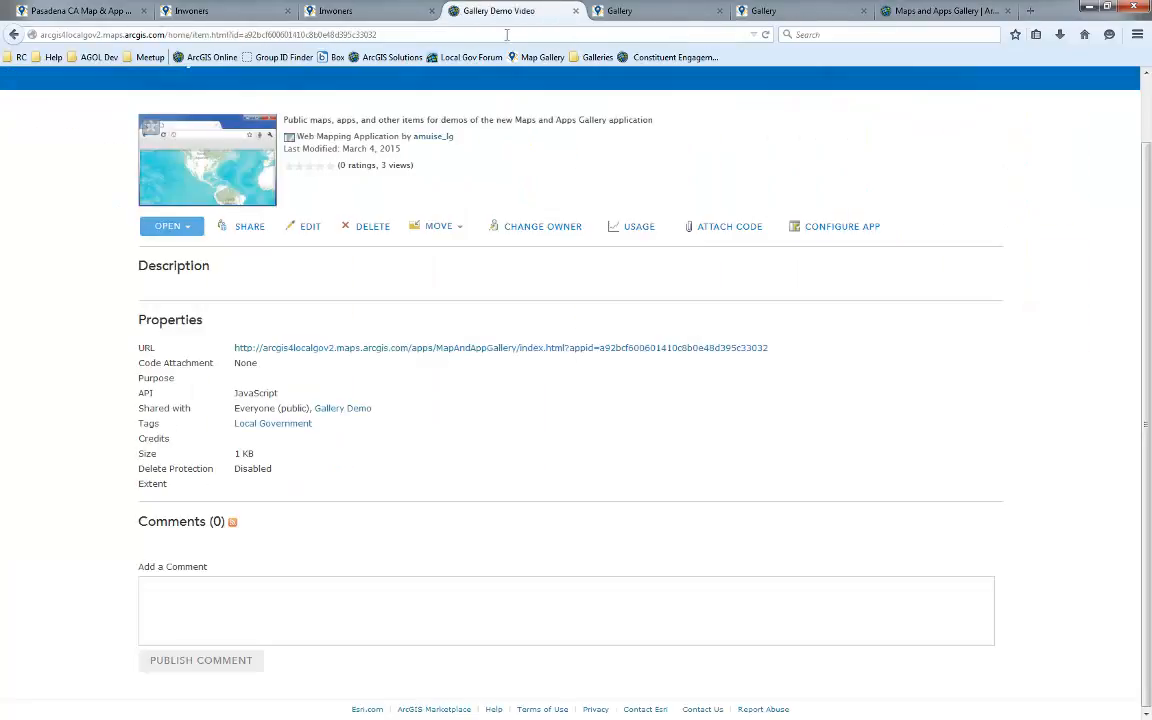
Change the app's sharing so it is shared with Everyone (public) only, without the Gallery Demo group
left_click(251, 228)
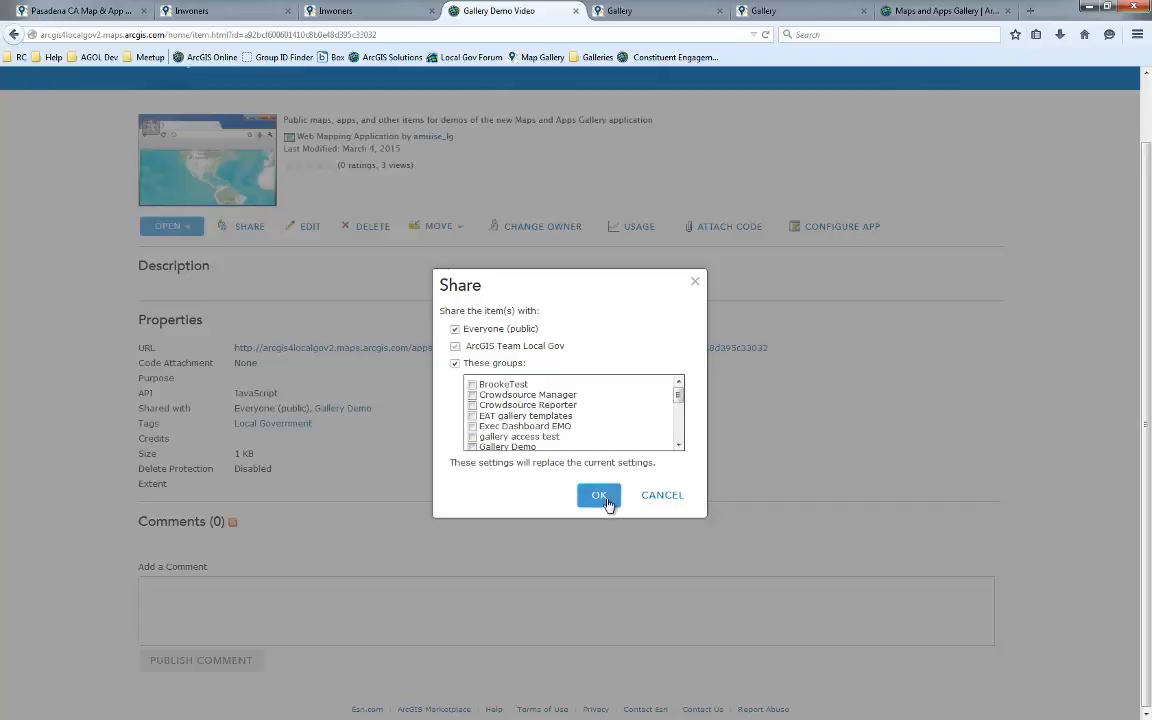
left_click(600, 500)
left_click(455, 346)
left_click(456, 331)
left_click(598, 495)
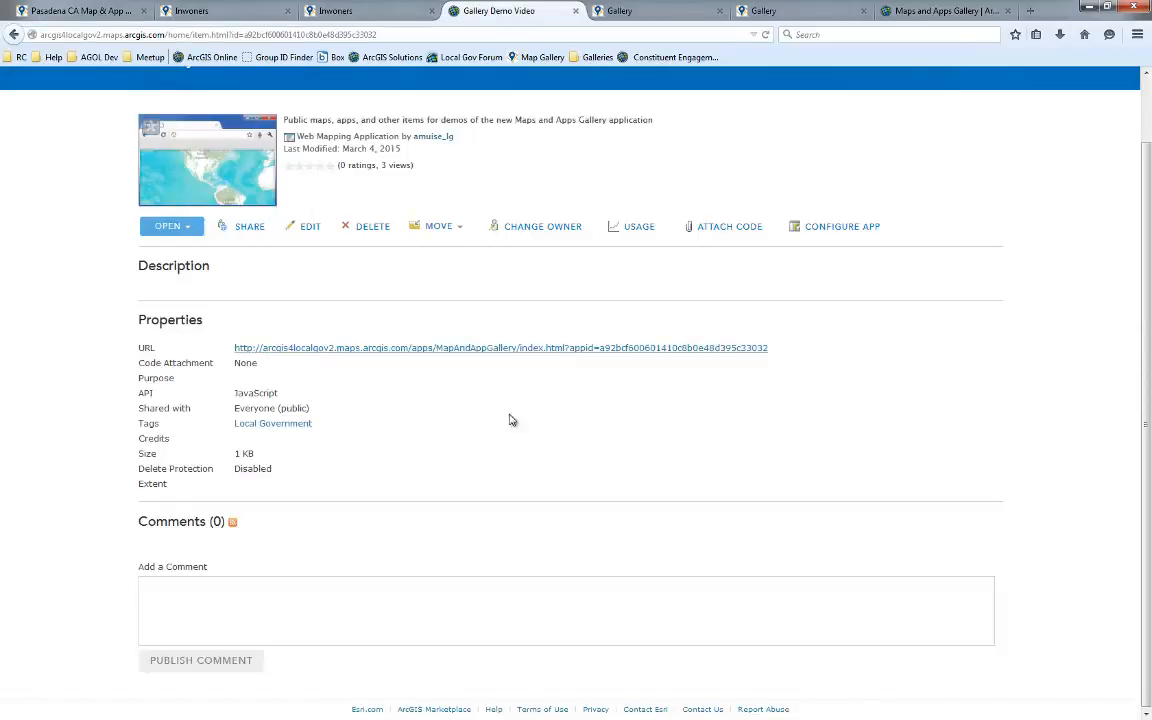
Navigate from the Maps and Apps Gallery page to the ArcGIS Solutions site at solutions.arcgis.com
scroll(509, 420, "up", 2)
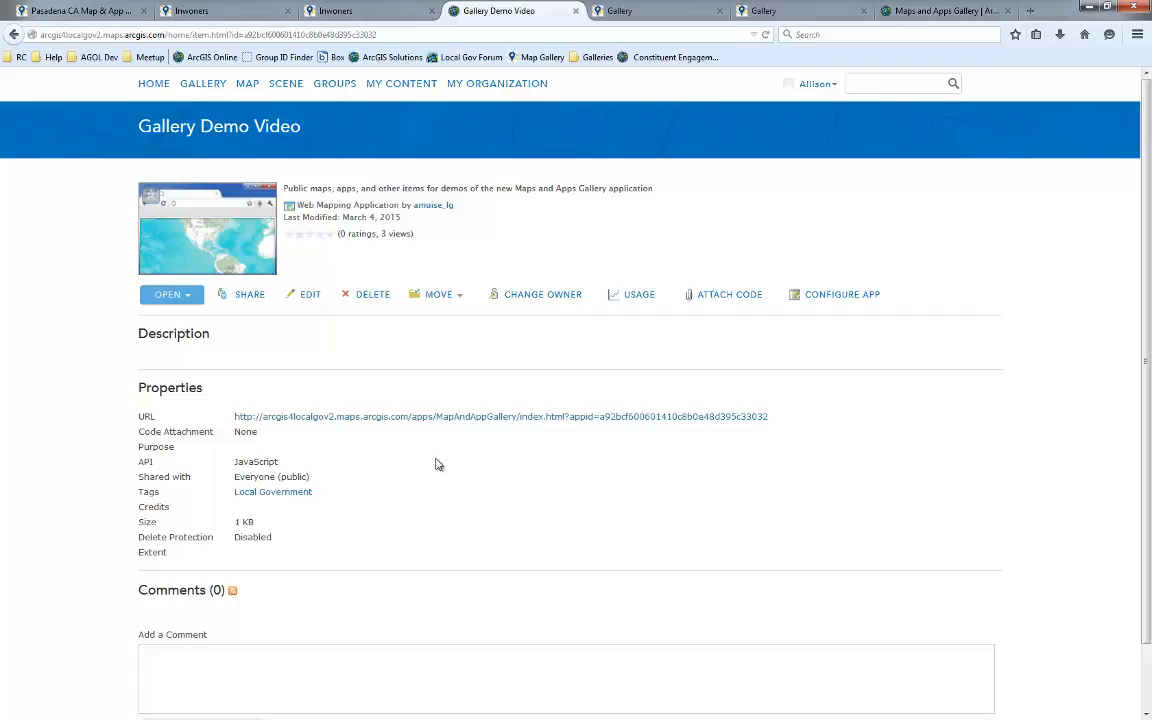
left_click(921, 12)
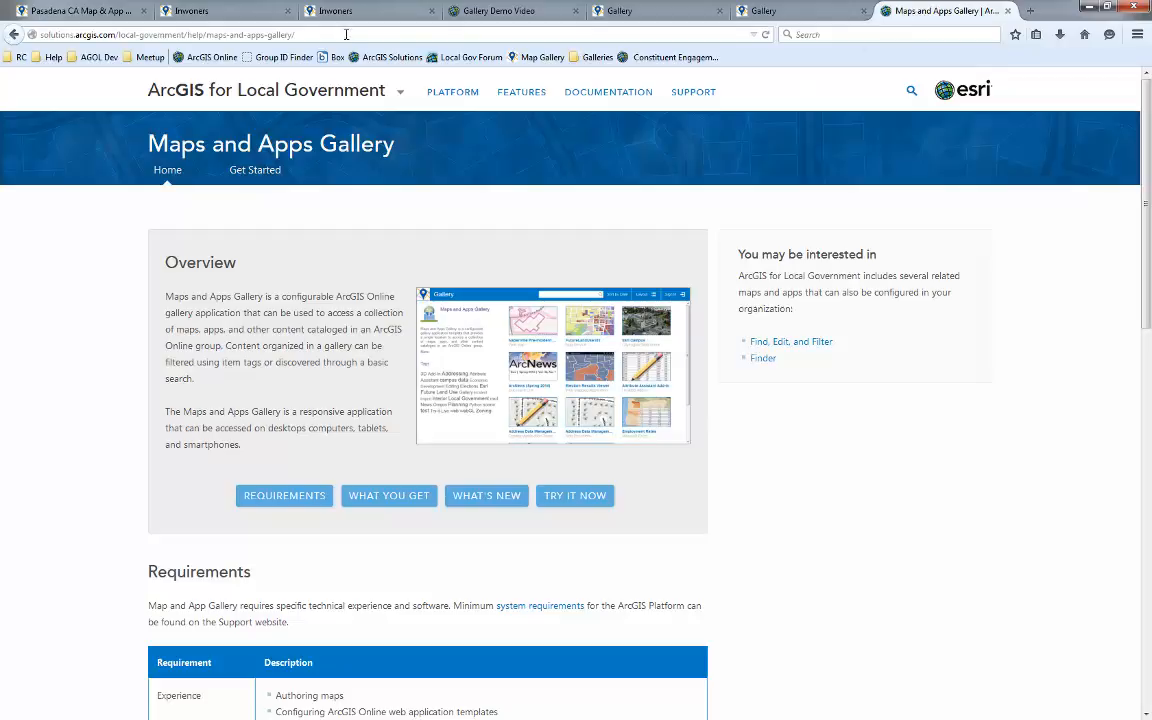
left_click(295, 88)
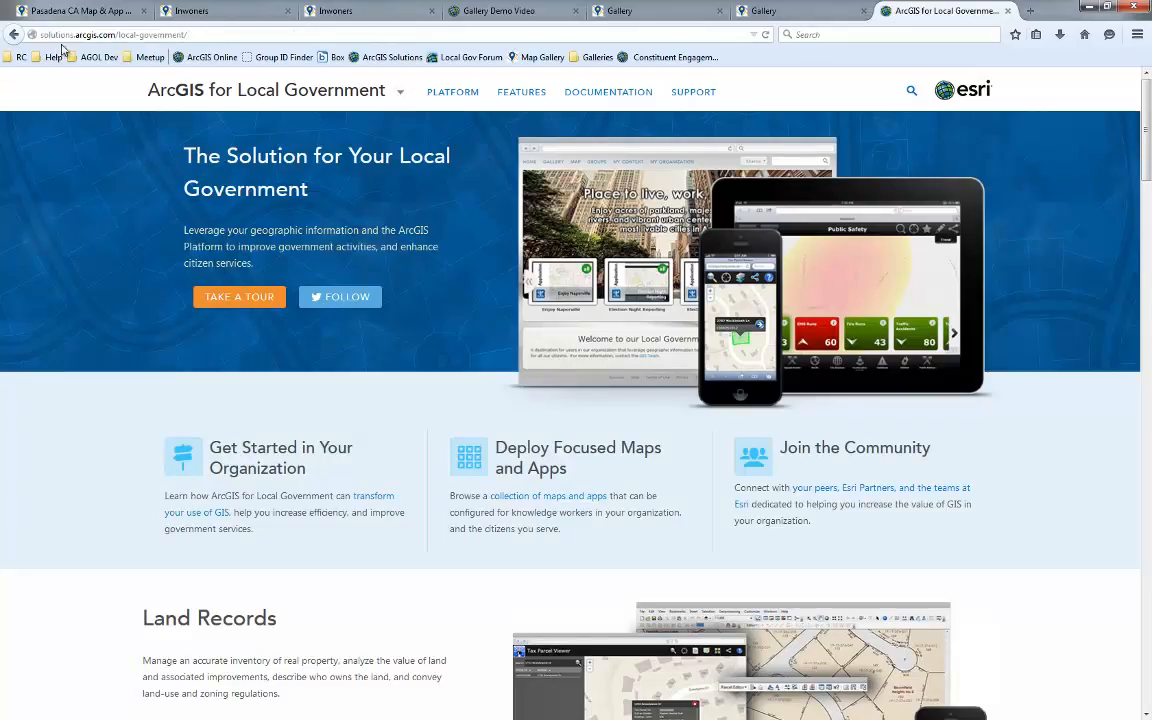
left_click_drag(193, 35, 114, 35)
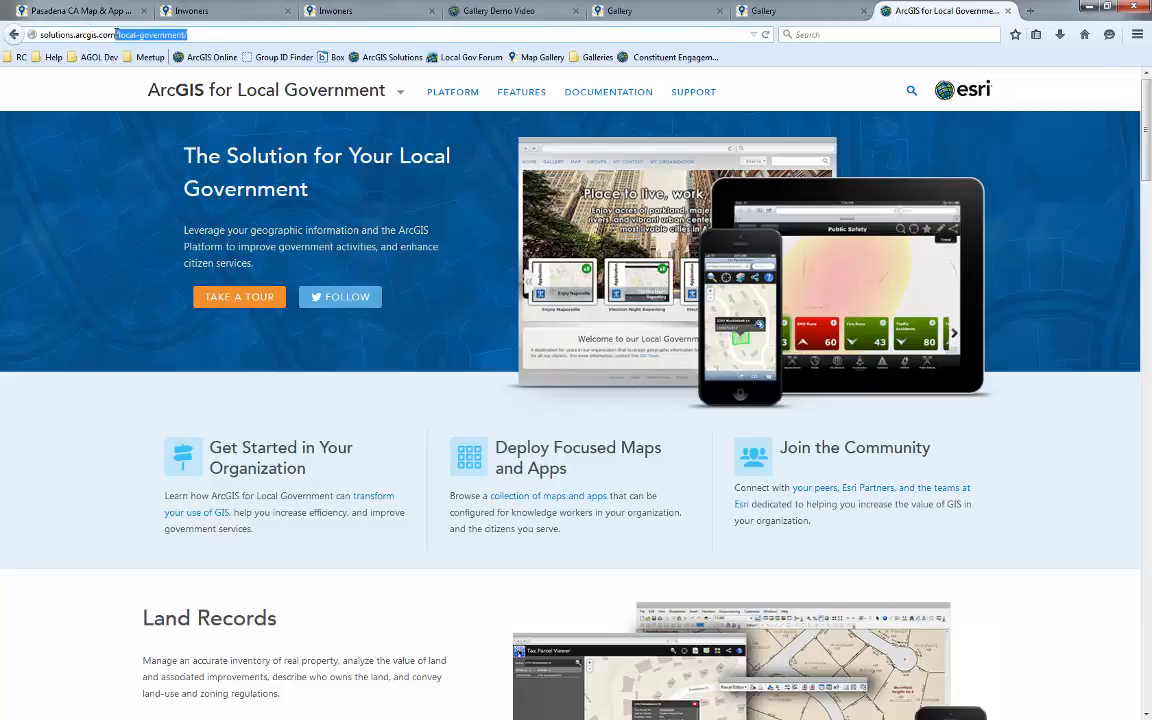
key("BackSpace")
key("Return")
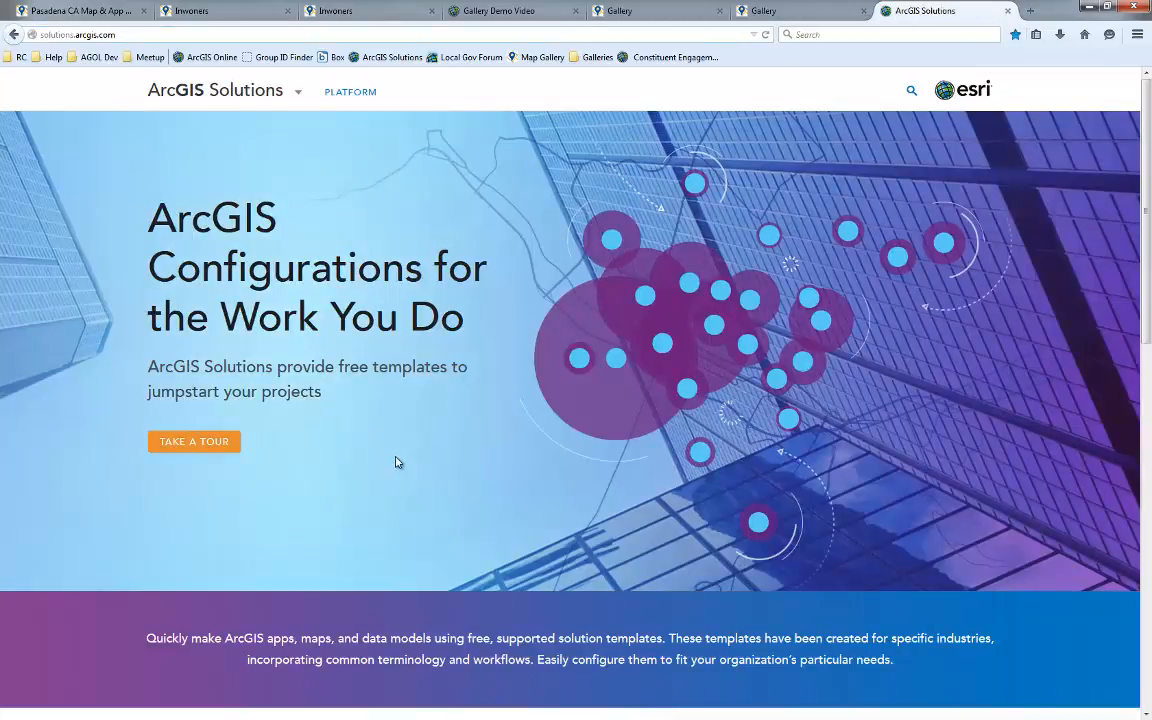
Open the Maps and Apps Gallery documentation page from the ArcGIS for Local Government solution's documentation
scroll(393, 519, "down", 4)
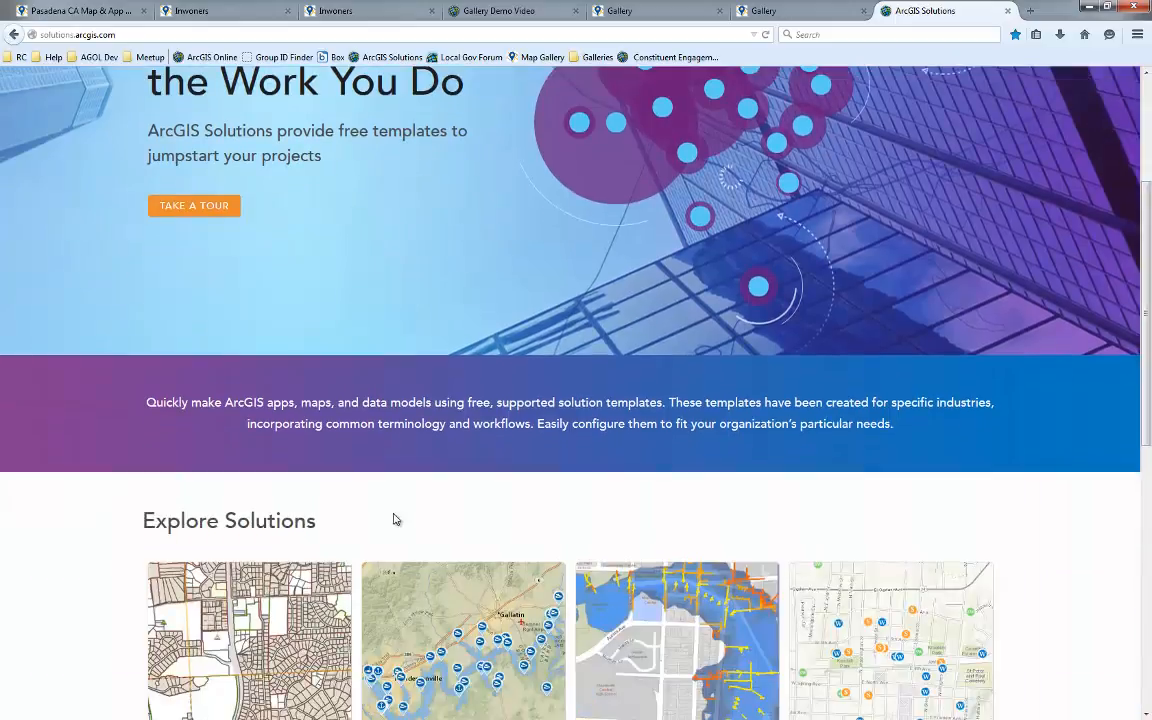
scroll(393, 519, "down", 4)
scroll(144, 532, "down", 3)
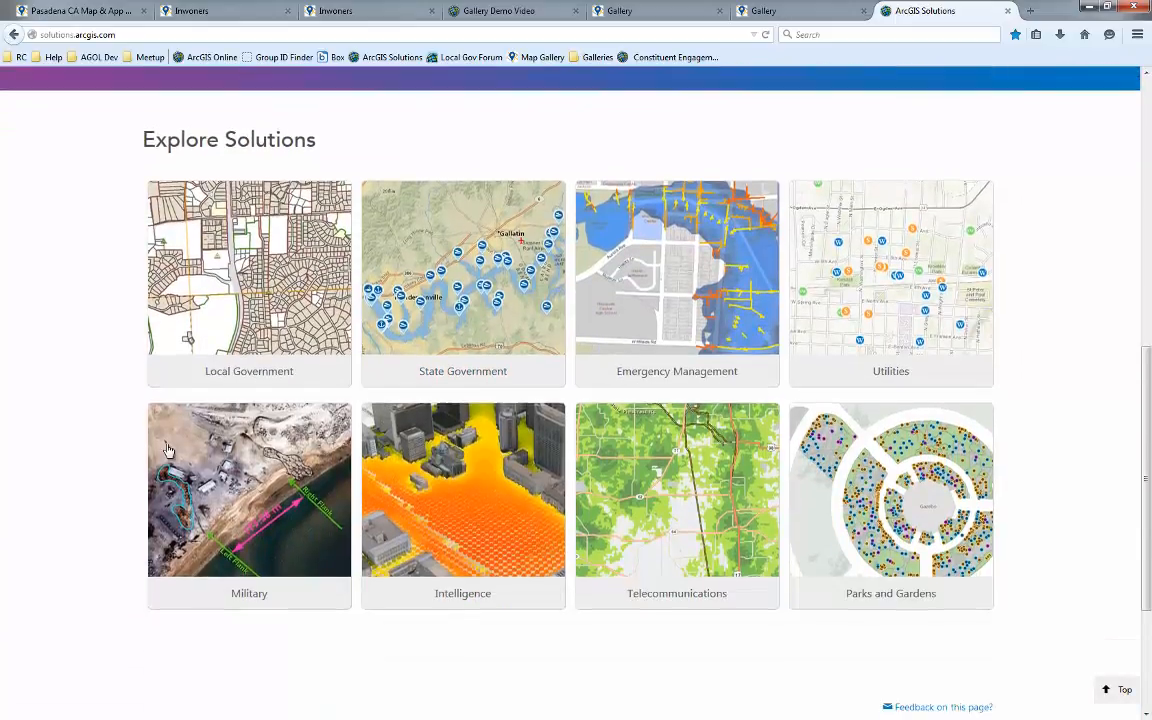
left_click(258, 287)
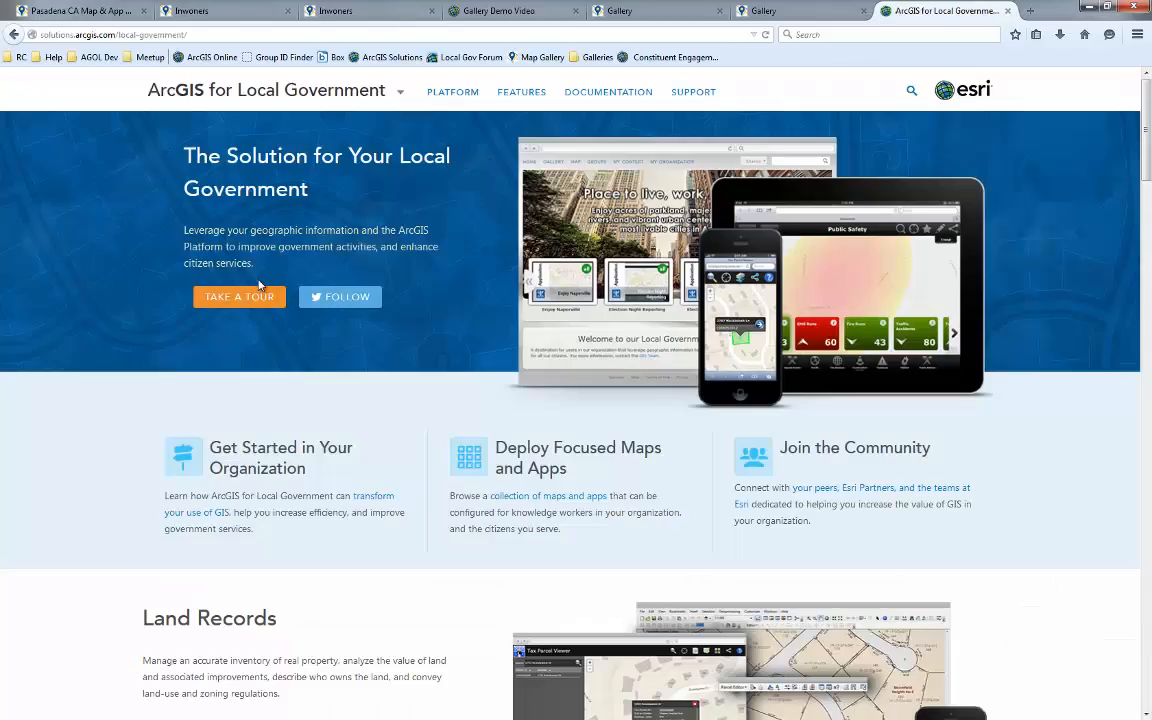
left_click(618, 97)
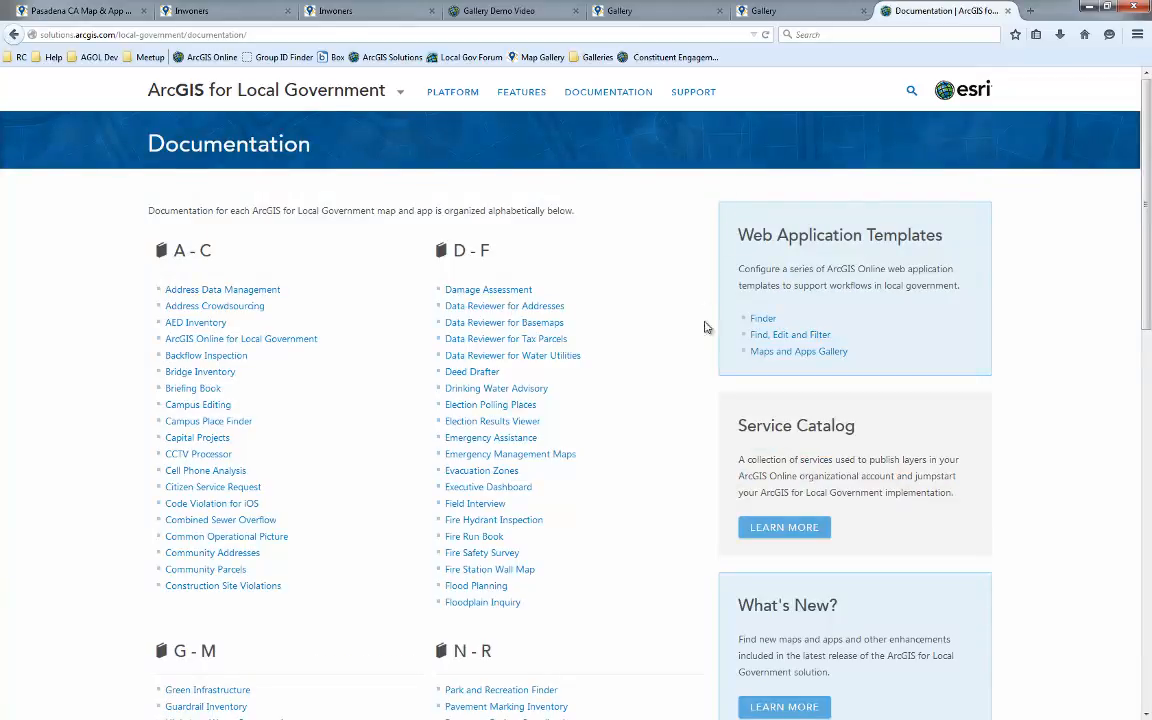
left_click(765, 356)
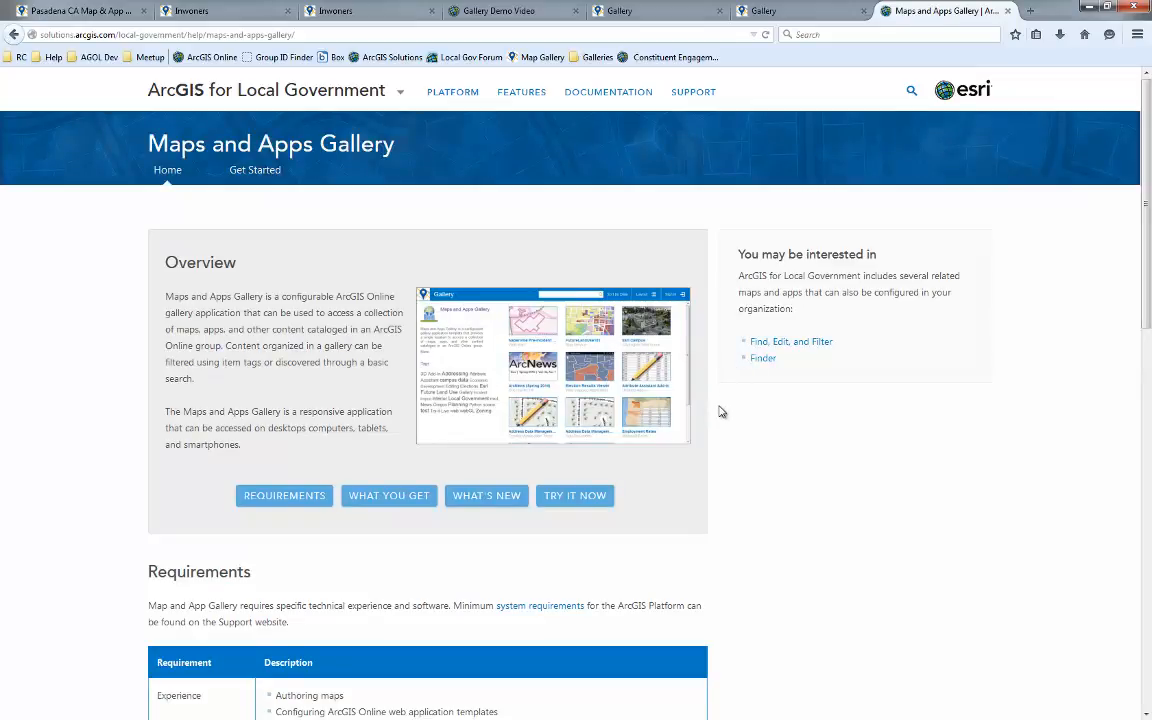
Read through the gallery page's requirements, what you get and what's new sections
scroll(229, 334, "down", 4)
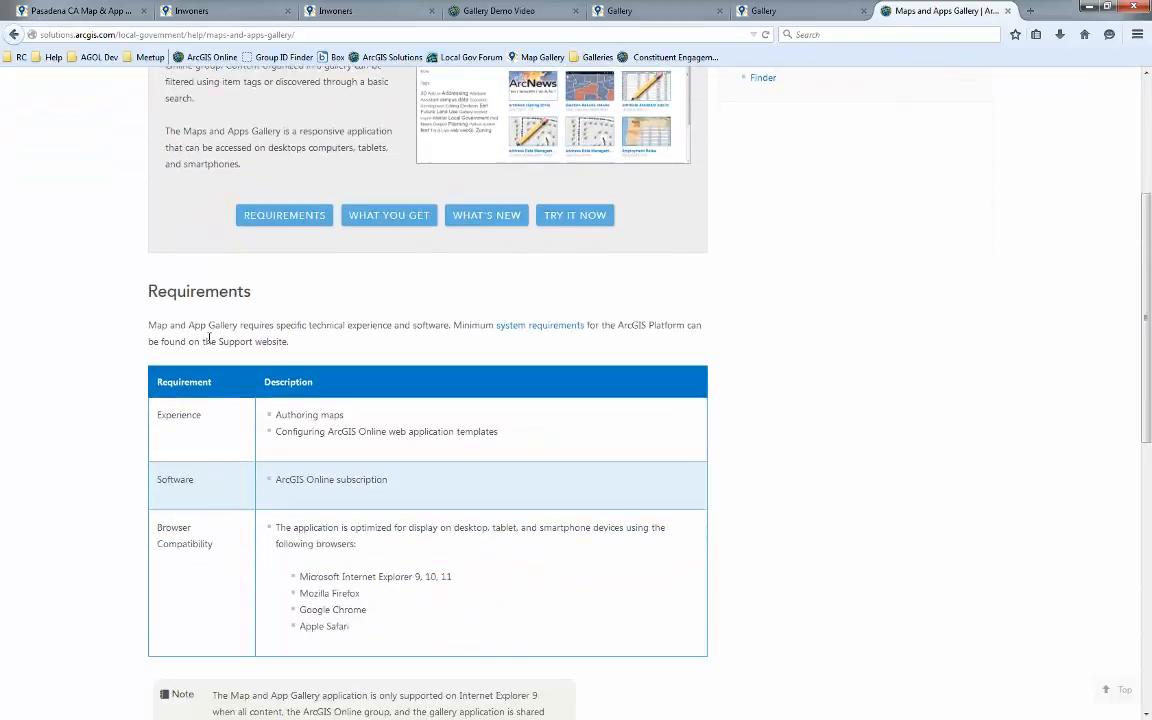
scroll(209, 338, "down", 2)
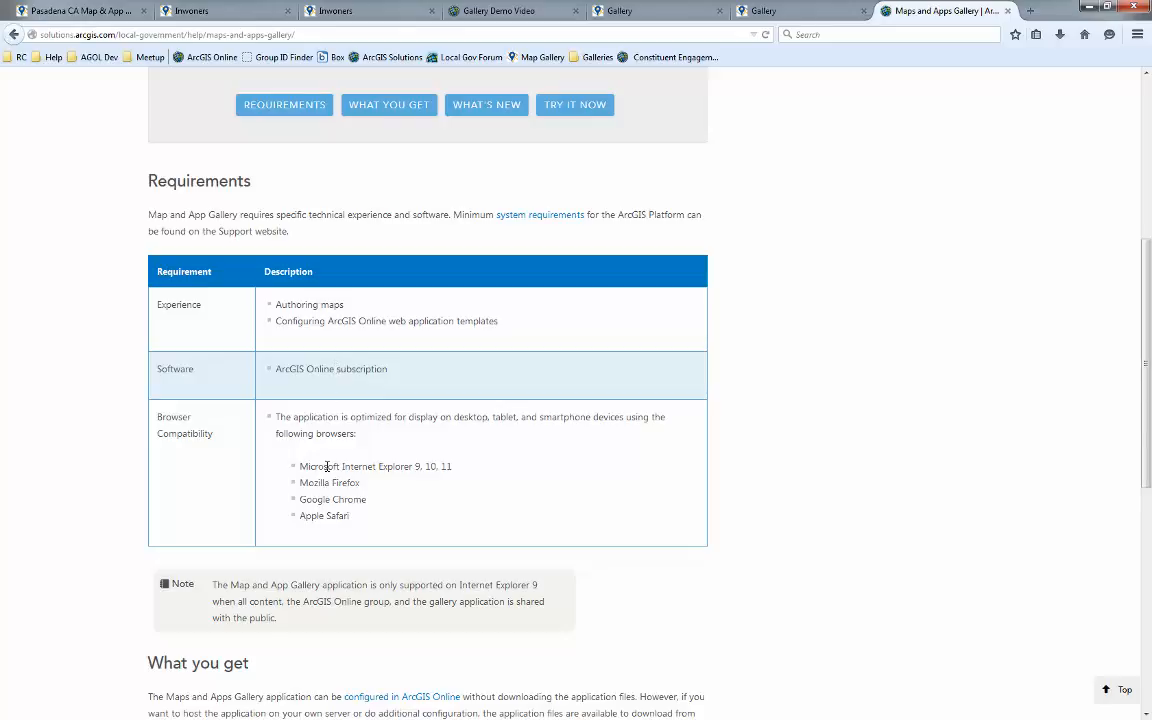
scroll(680, 470, "down", 3)
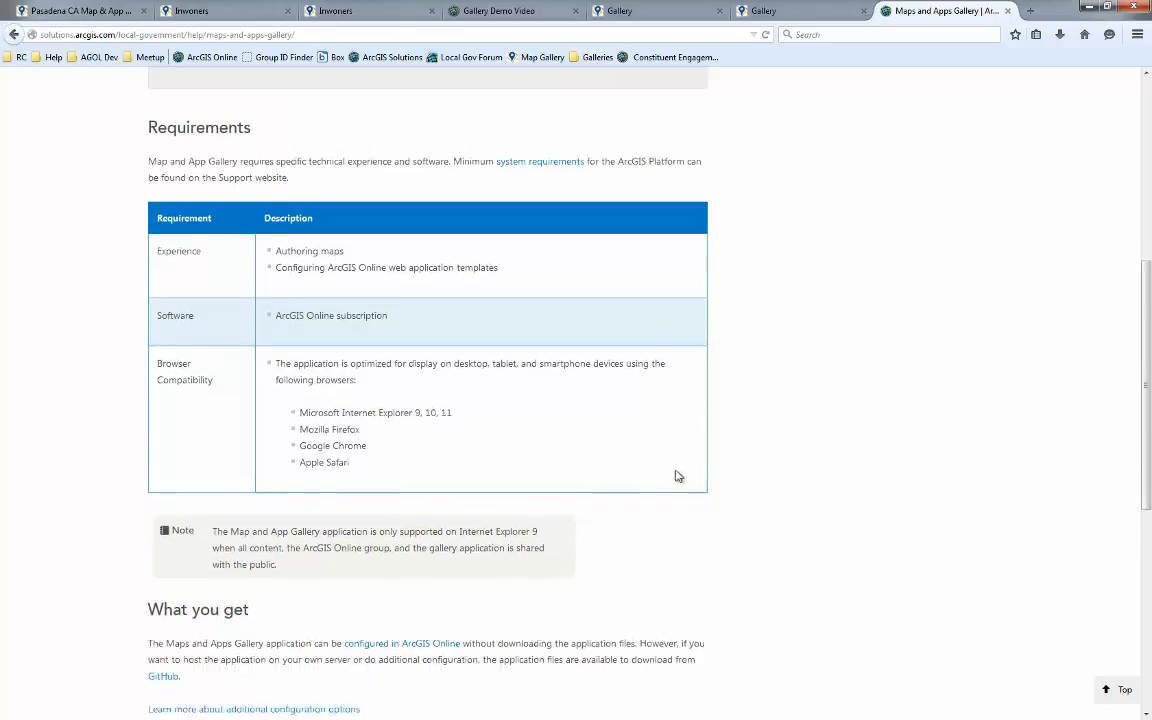
scroll(655, 414, "down", 3)
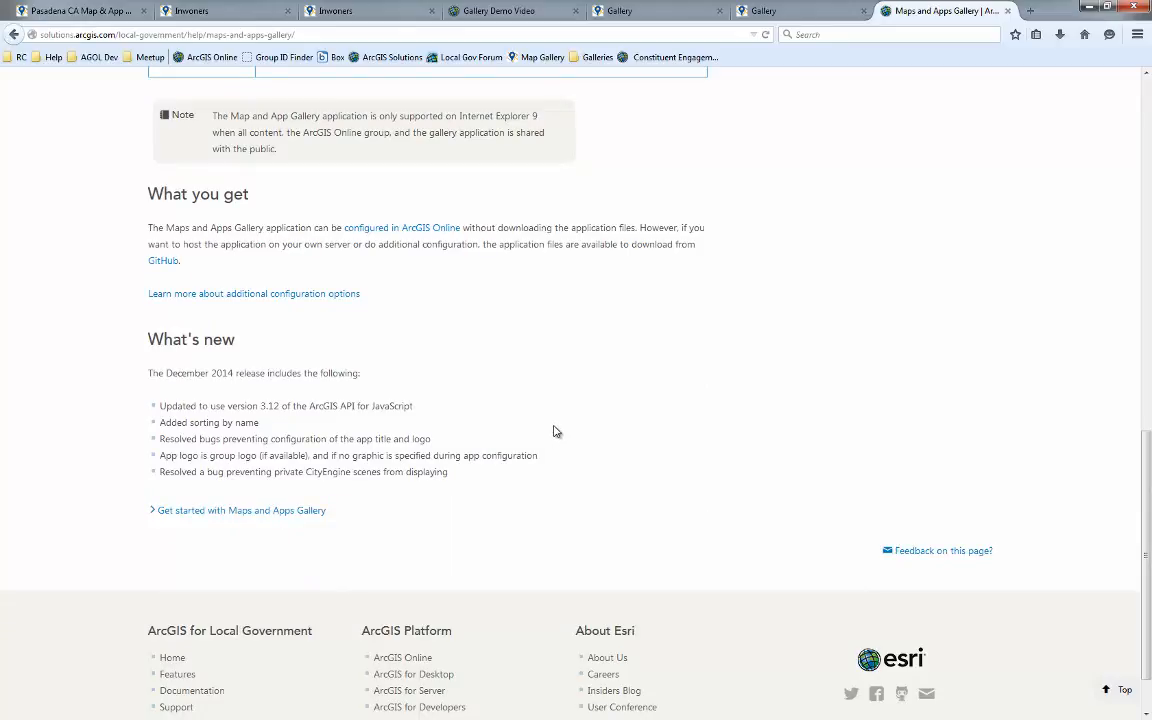
scroll(553, 440, "up", 11)
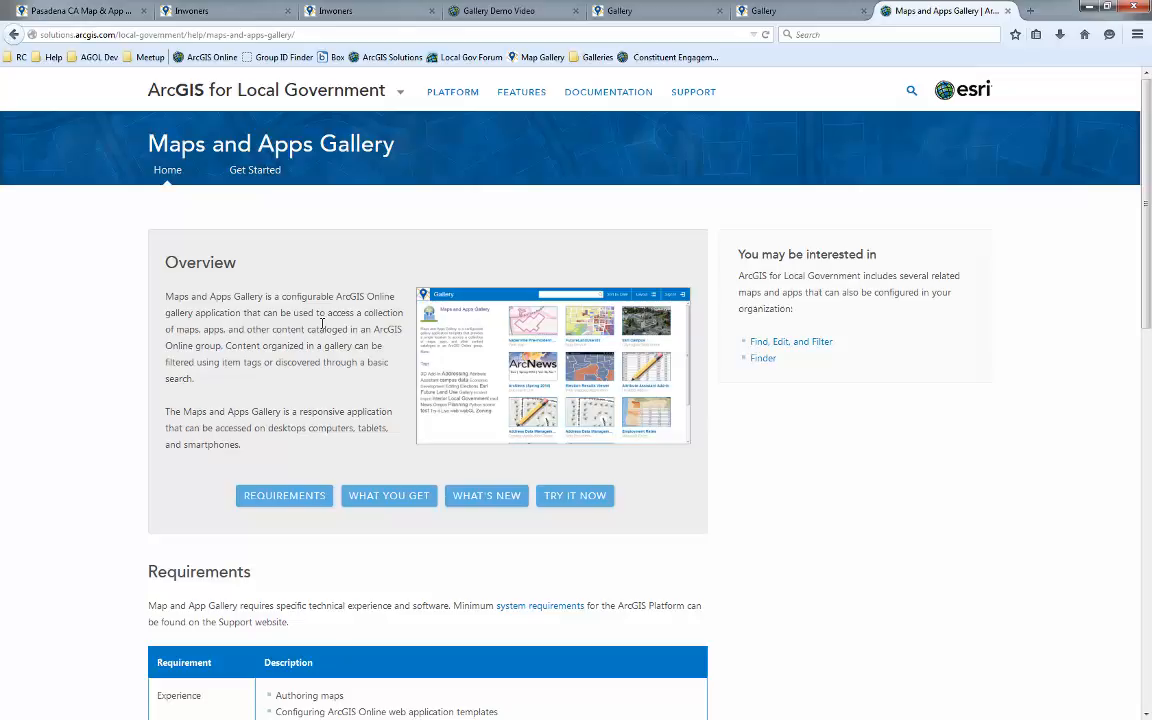
Open the Get Started guide and read the Configure Maps and Apps Gallery instructions
left_click(266, 172)
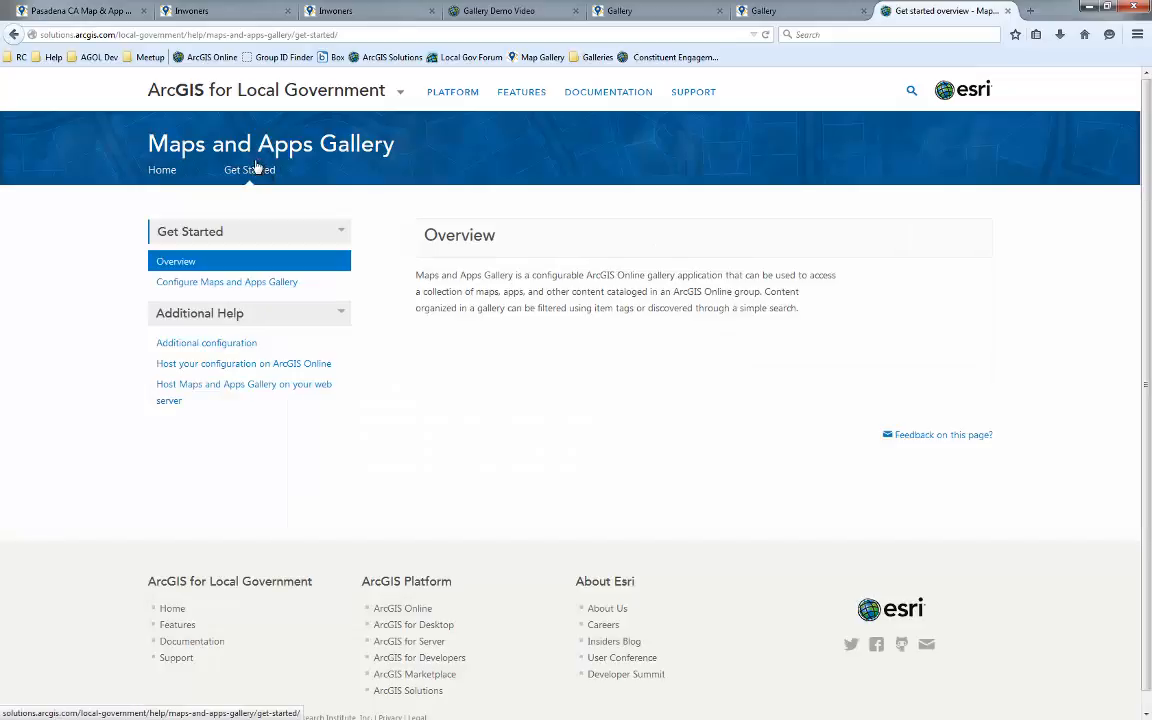
left_click(198, 289)
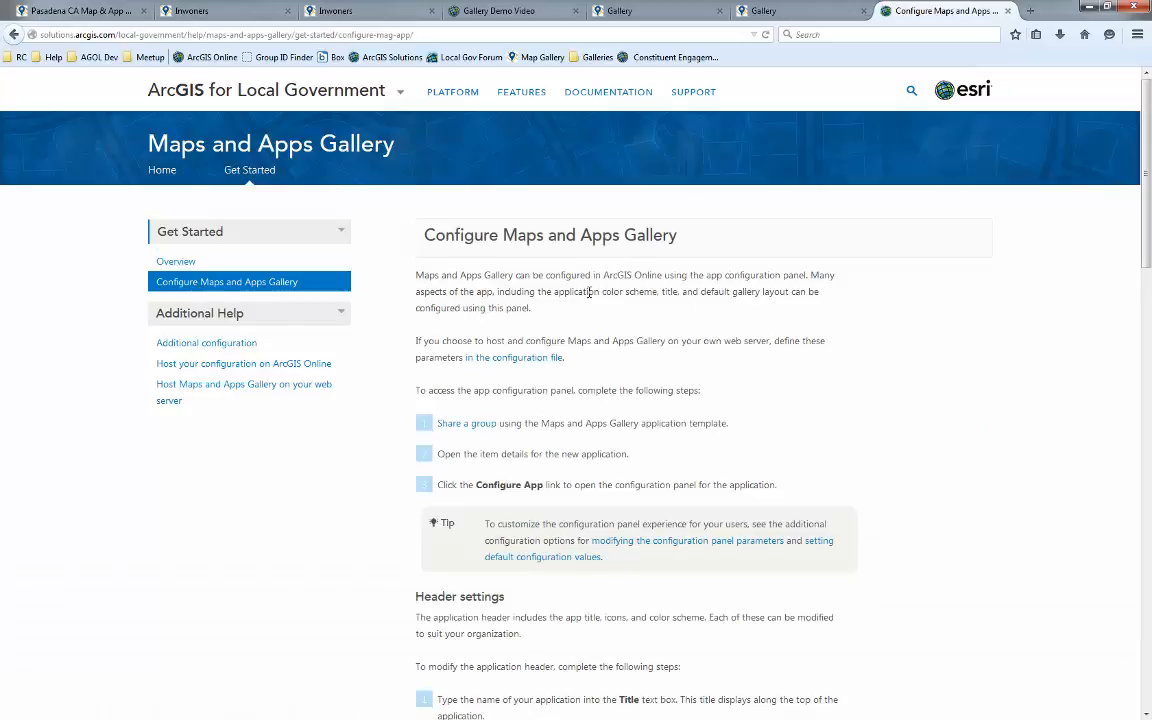
scroll(797, 370, "down", 5)
scroll(715, 336, "down", 4)
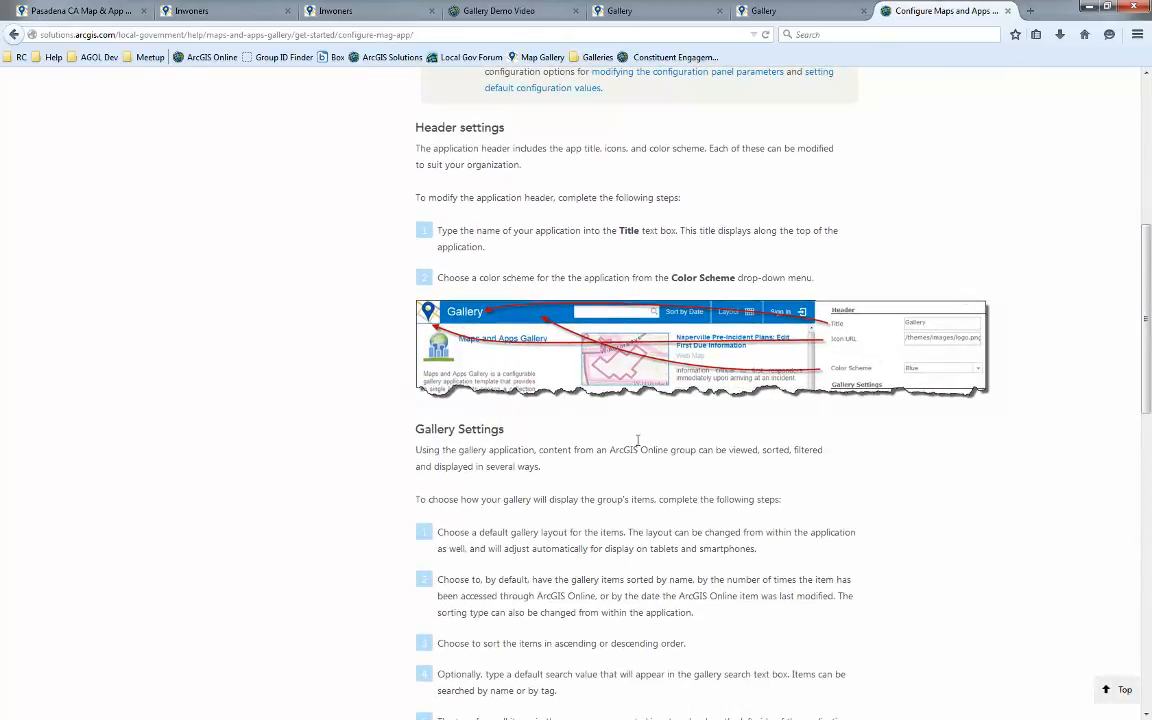
scroll(638, 442, "down", 10)
scroll(700, 530, "up", 20)
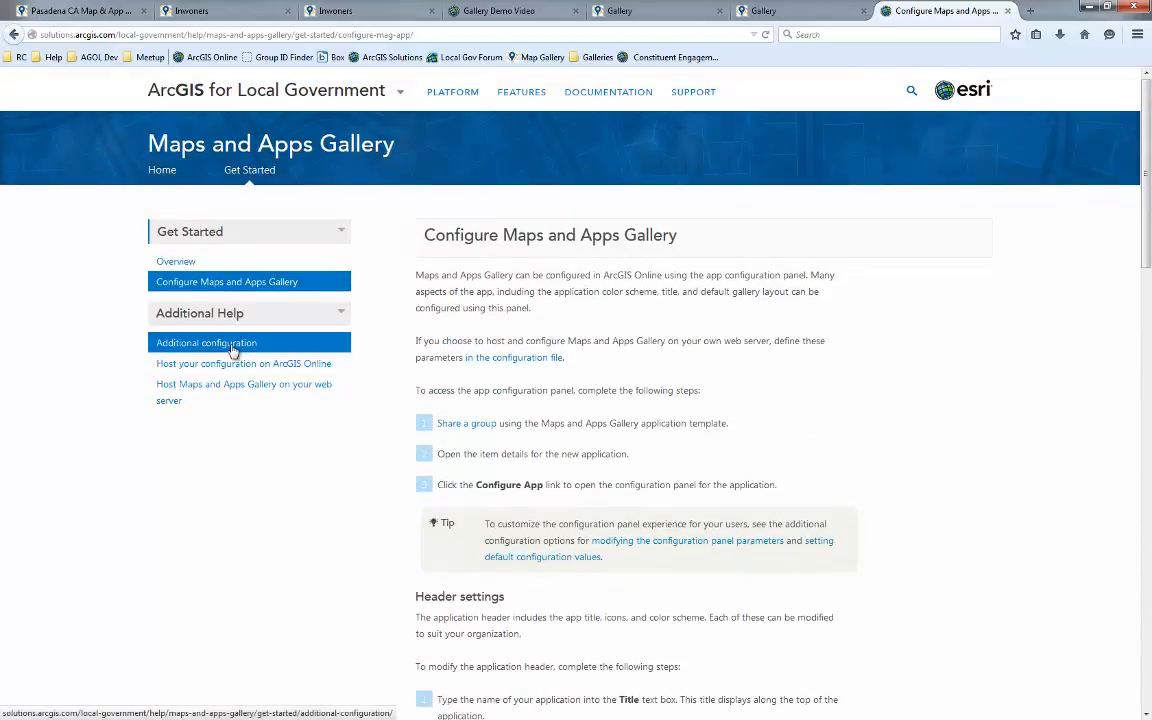
Open the Additional configuration help page, then the Host Maps and Apps Gallery on your web server page
left_click(232, 342)
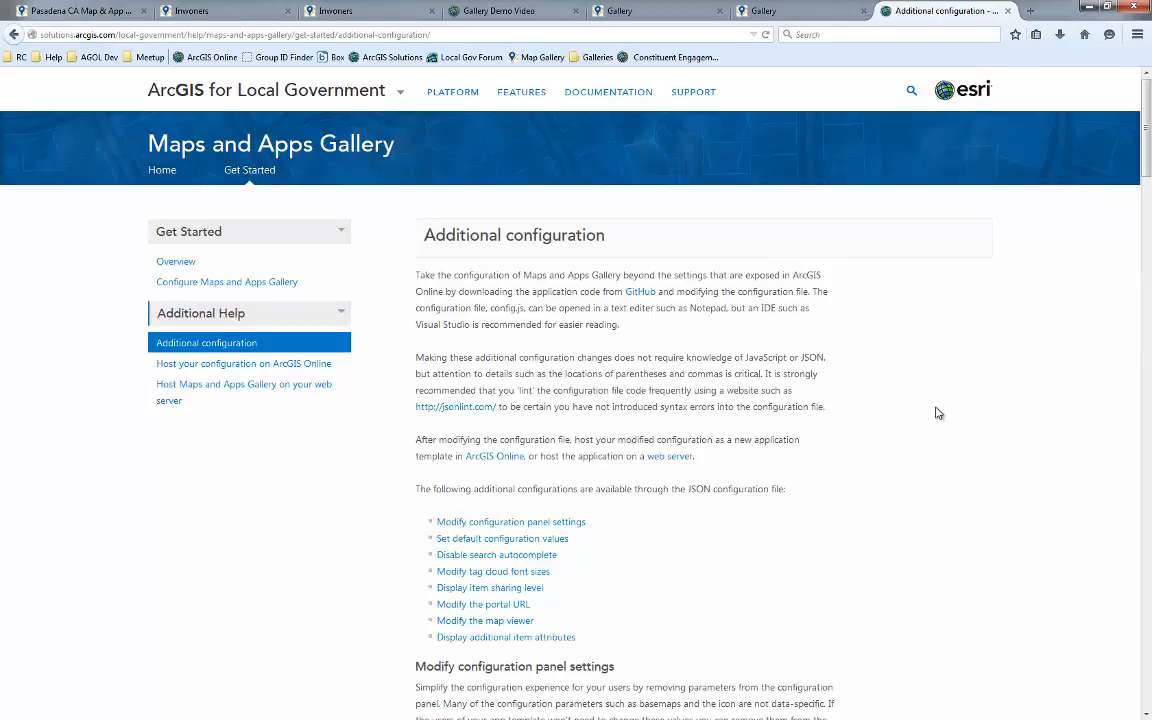
scroll(938, 413, "down", 3)
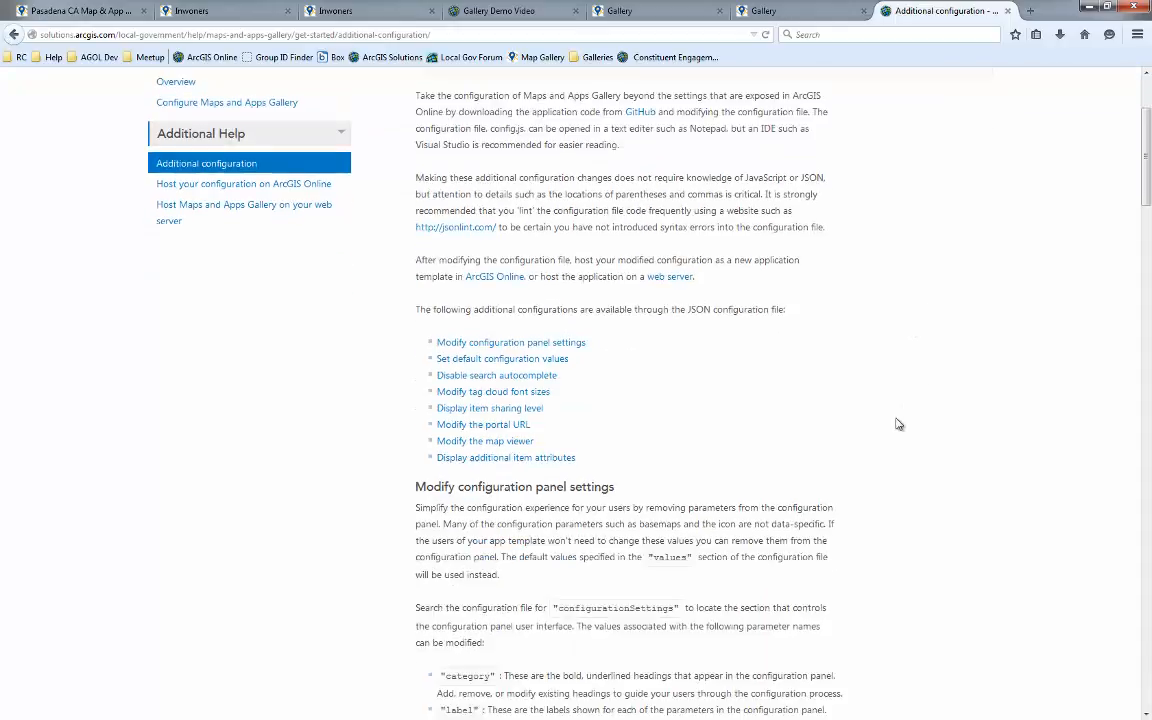
scroll(708, 372, "up", 3)
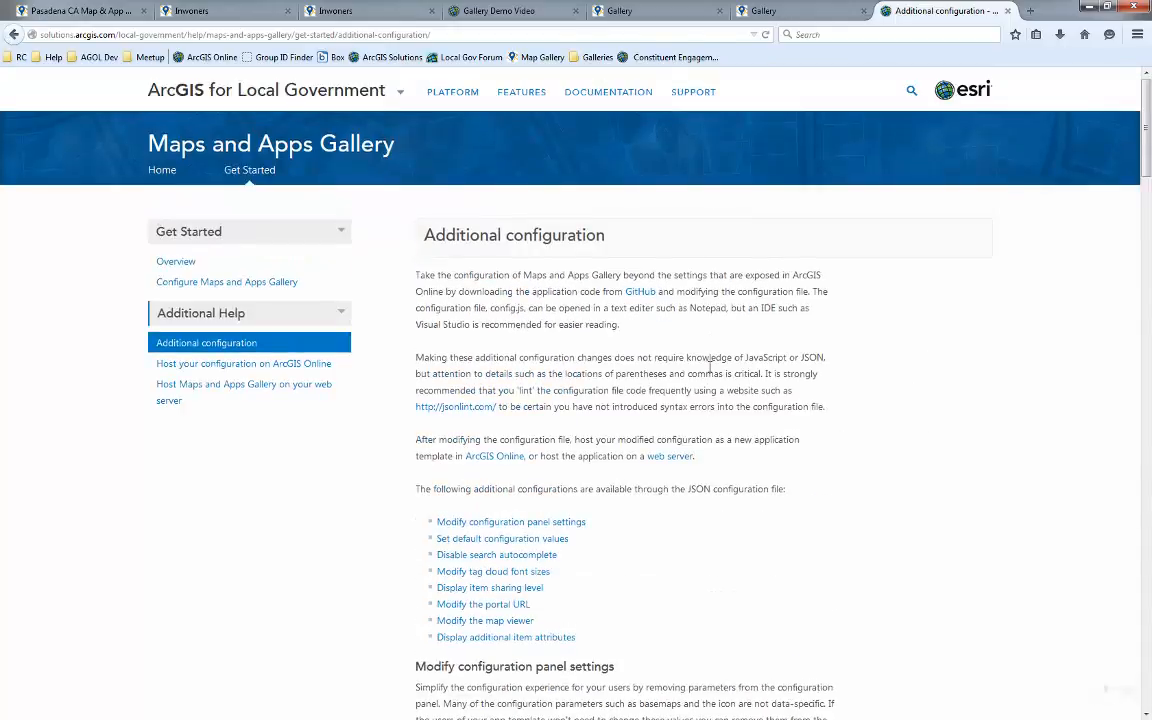
left_click(253, 402)
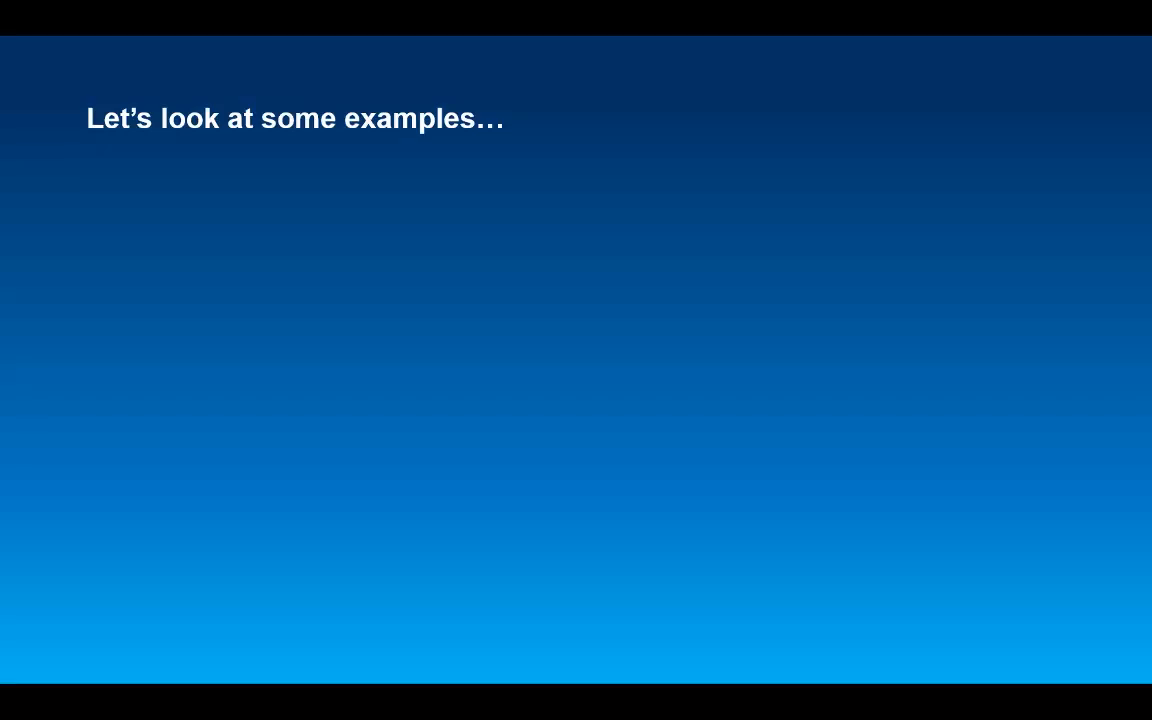
left_click(617, 362)
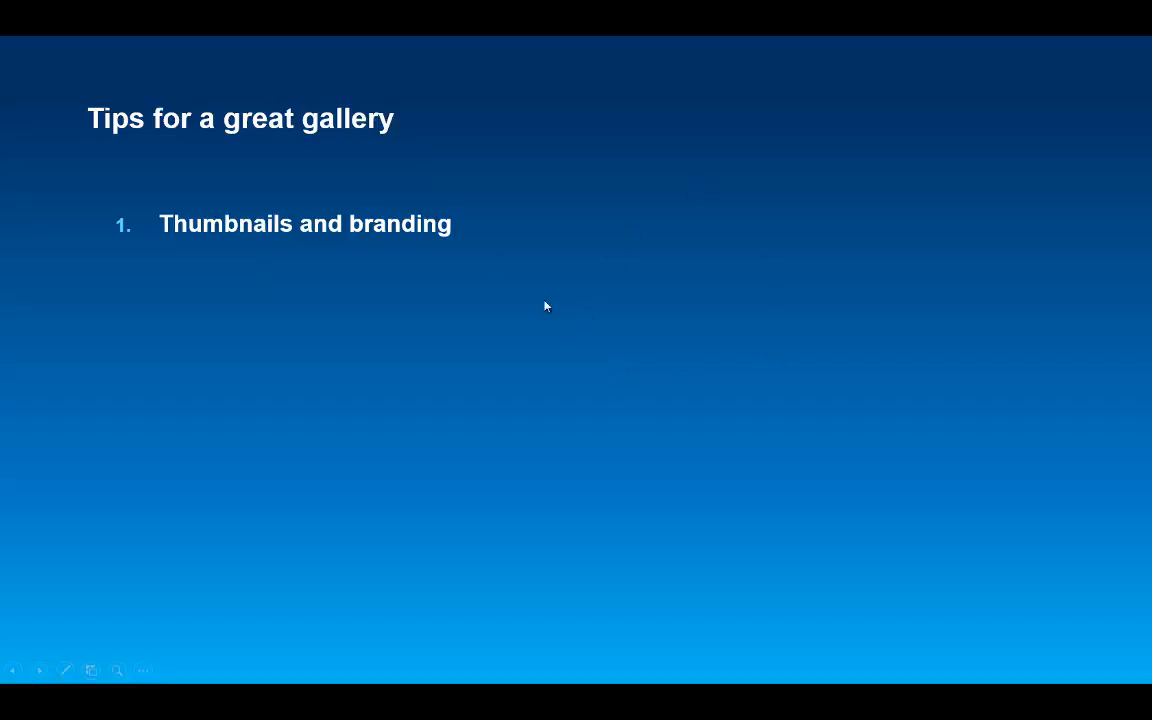
left_click(624, 396)
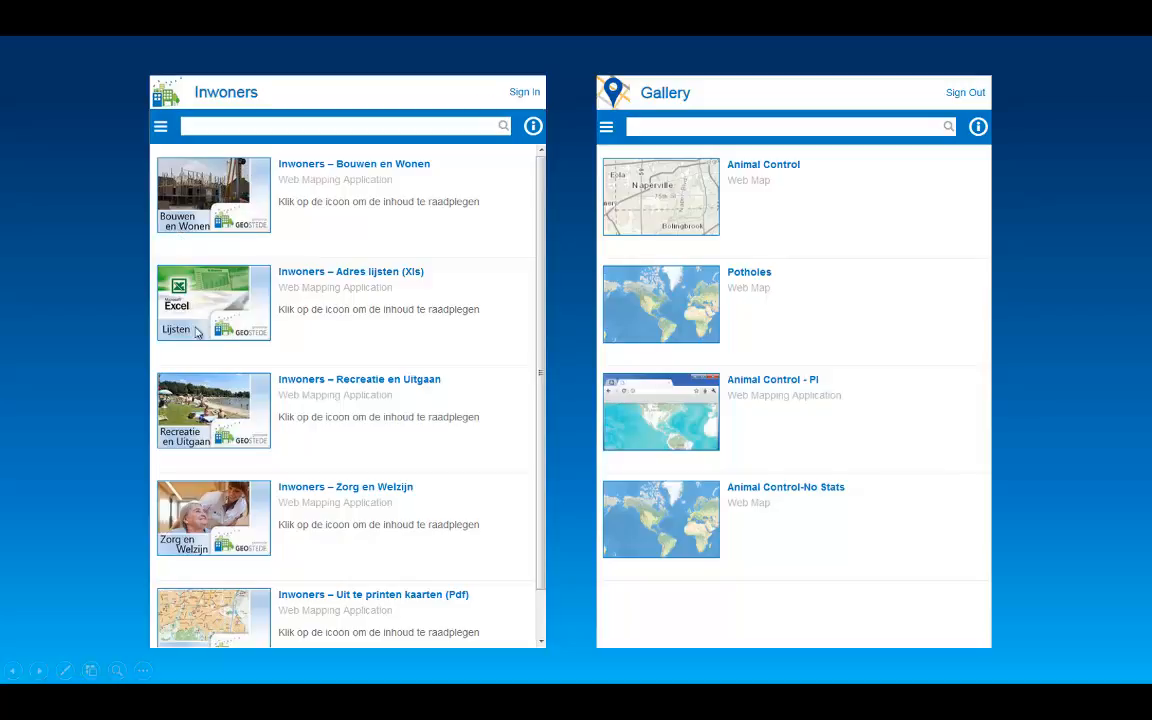
left_click(305, 480)
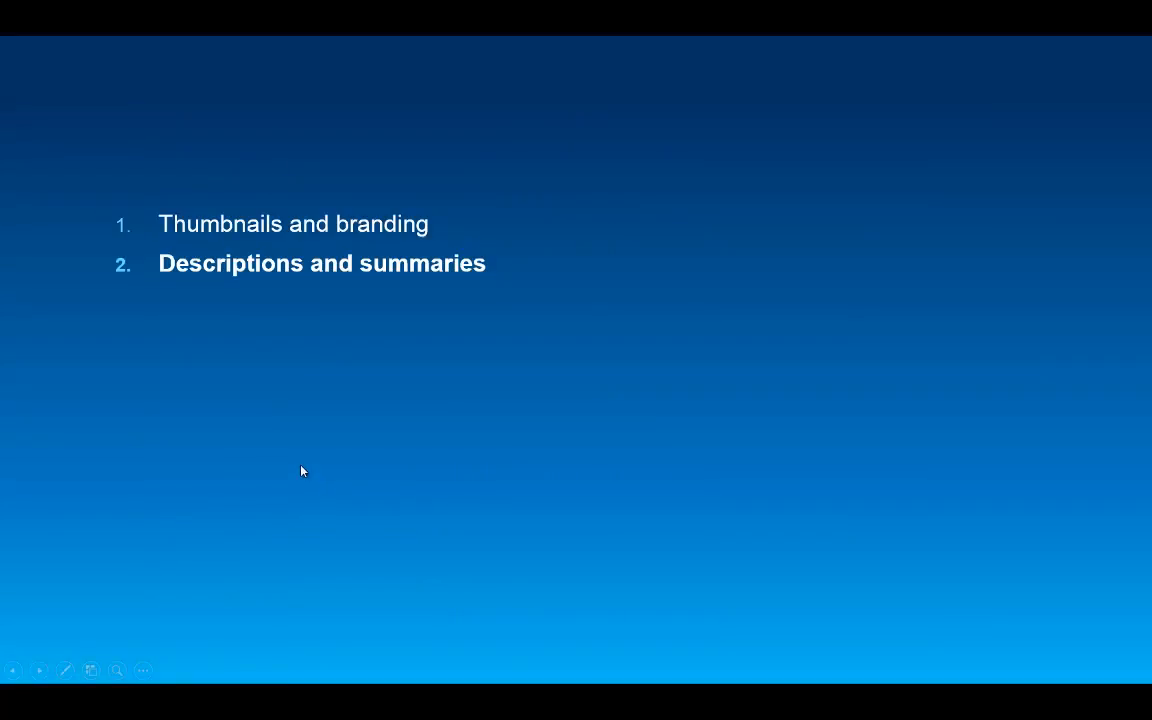
left_click(303, 471)
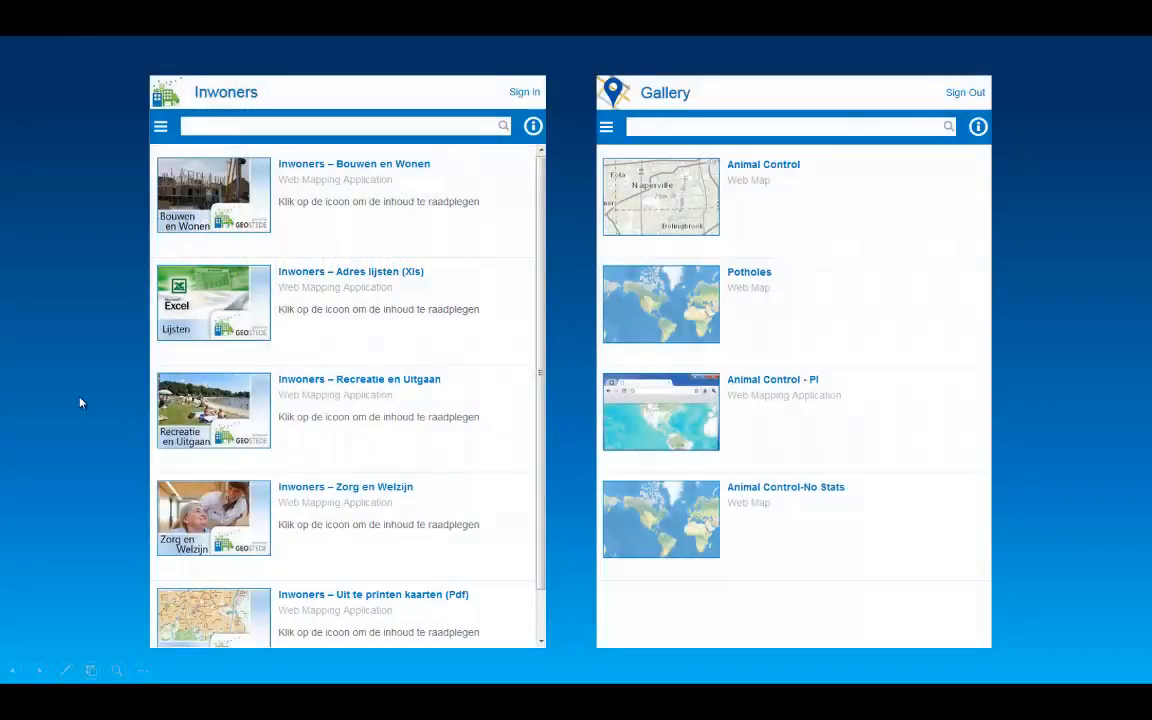
left_click(80, 398)
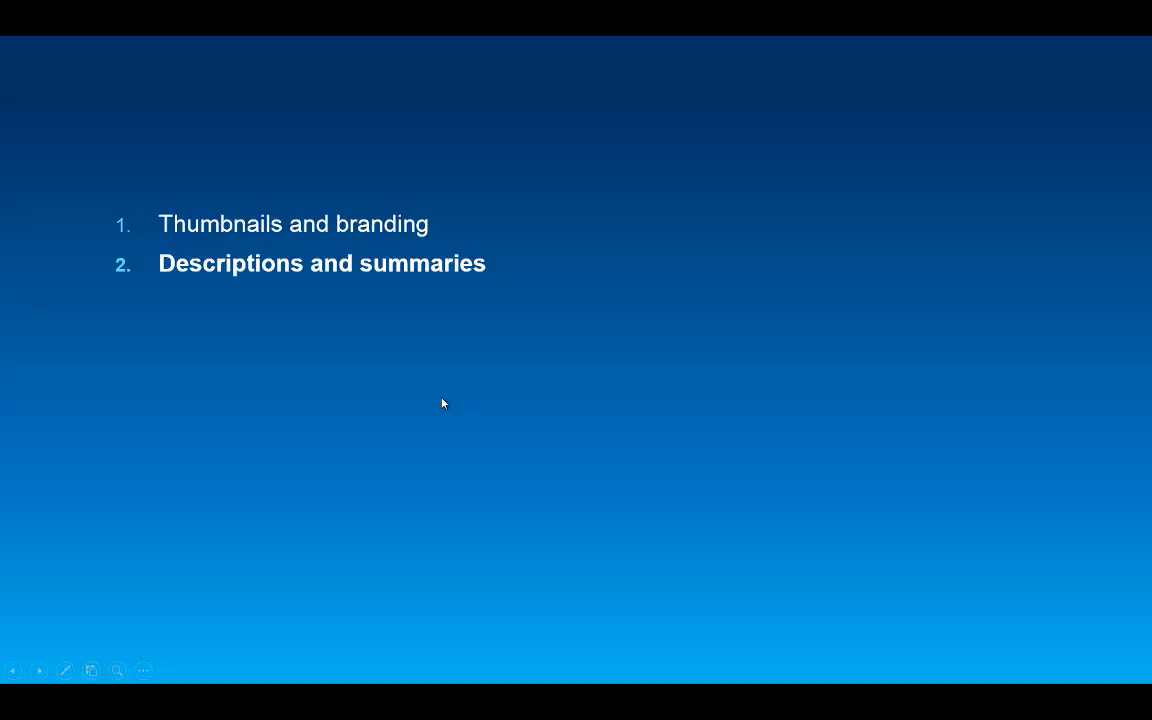
left_click(442, 400)
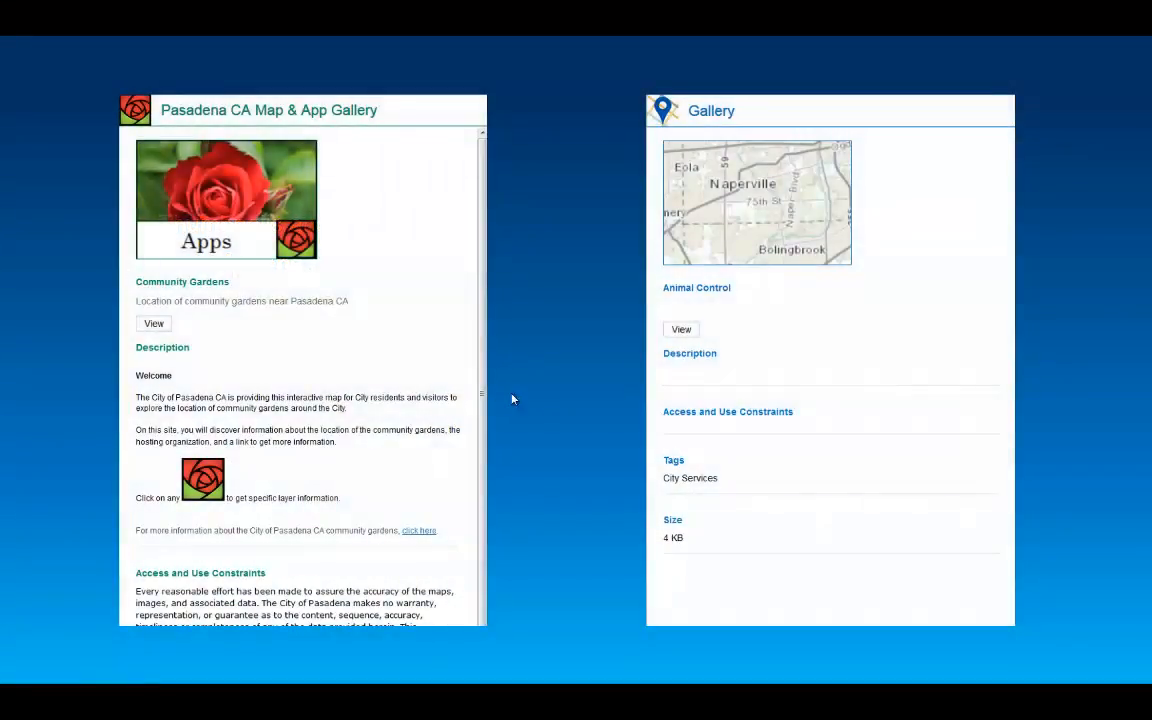